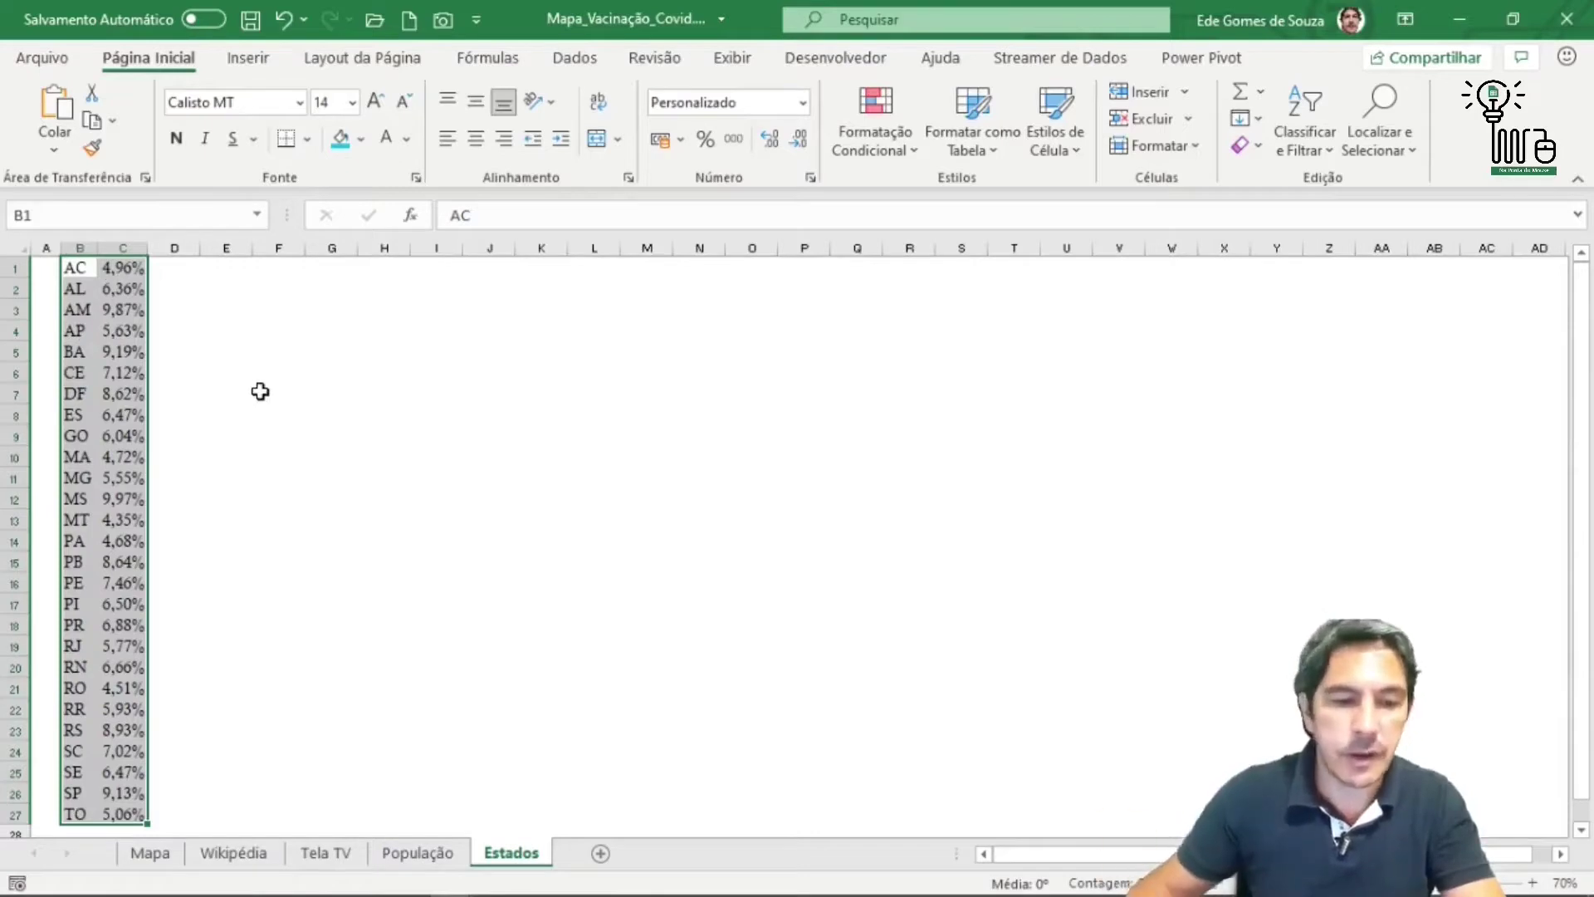
# - Review the vaccination map on the Tela TV sheet, and switch to the Edge image results for "background azul" to check the Creative Commons filter
pyautogui.click(324, 853)
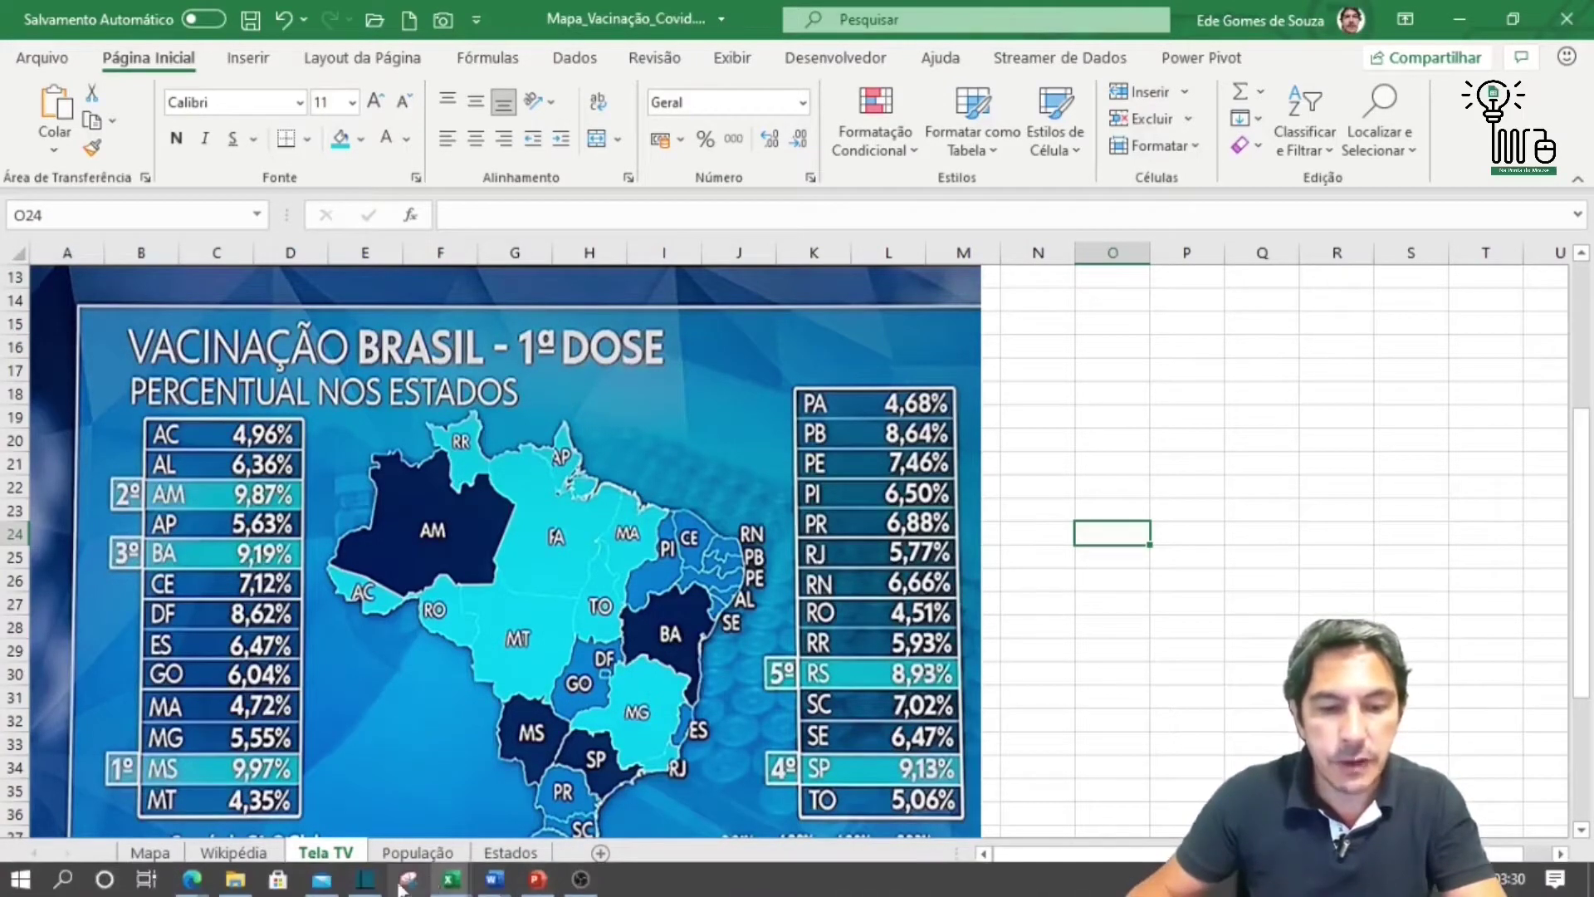
pyautogui.moveTo(194, 883)
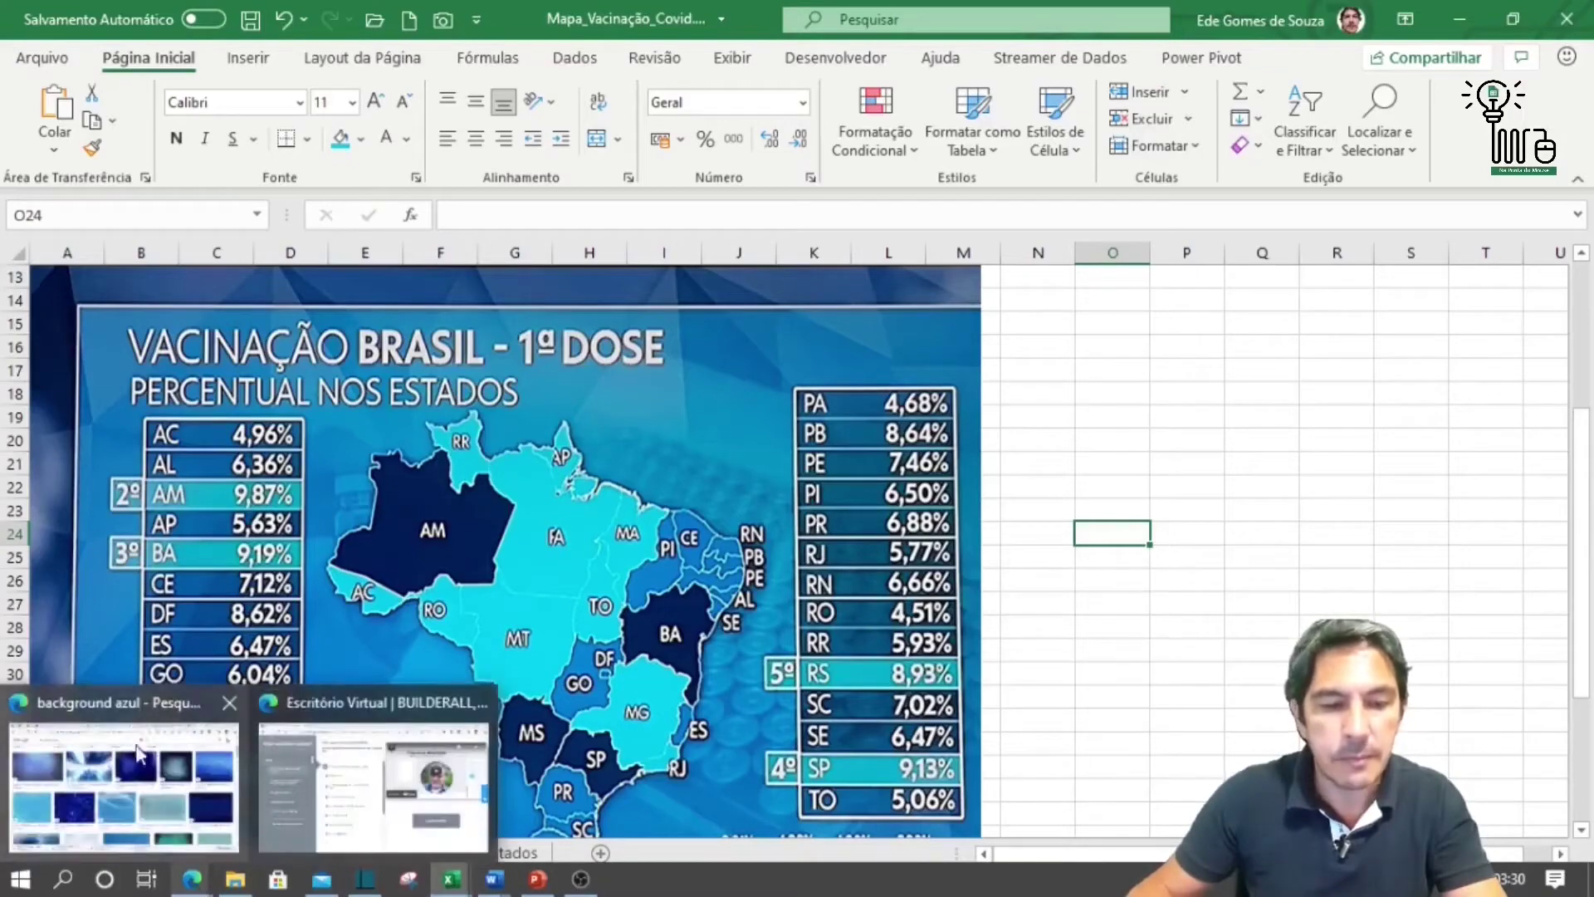
pyautogui.click(106, 713)
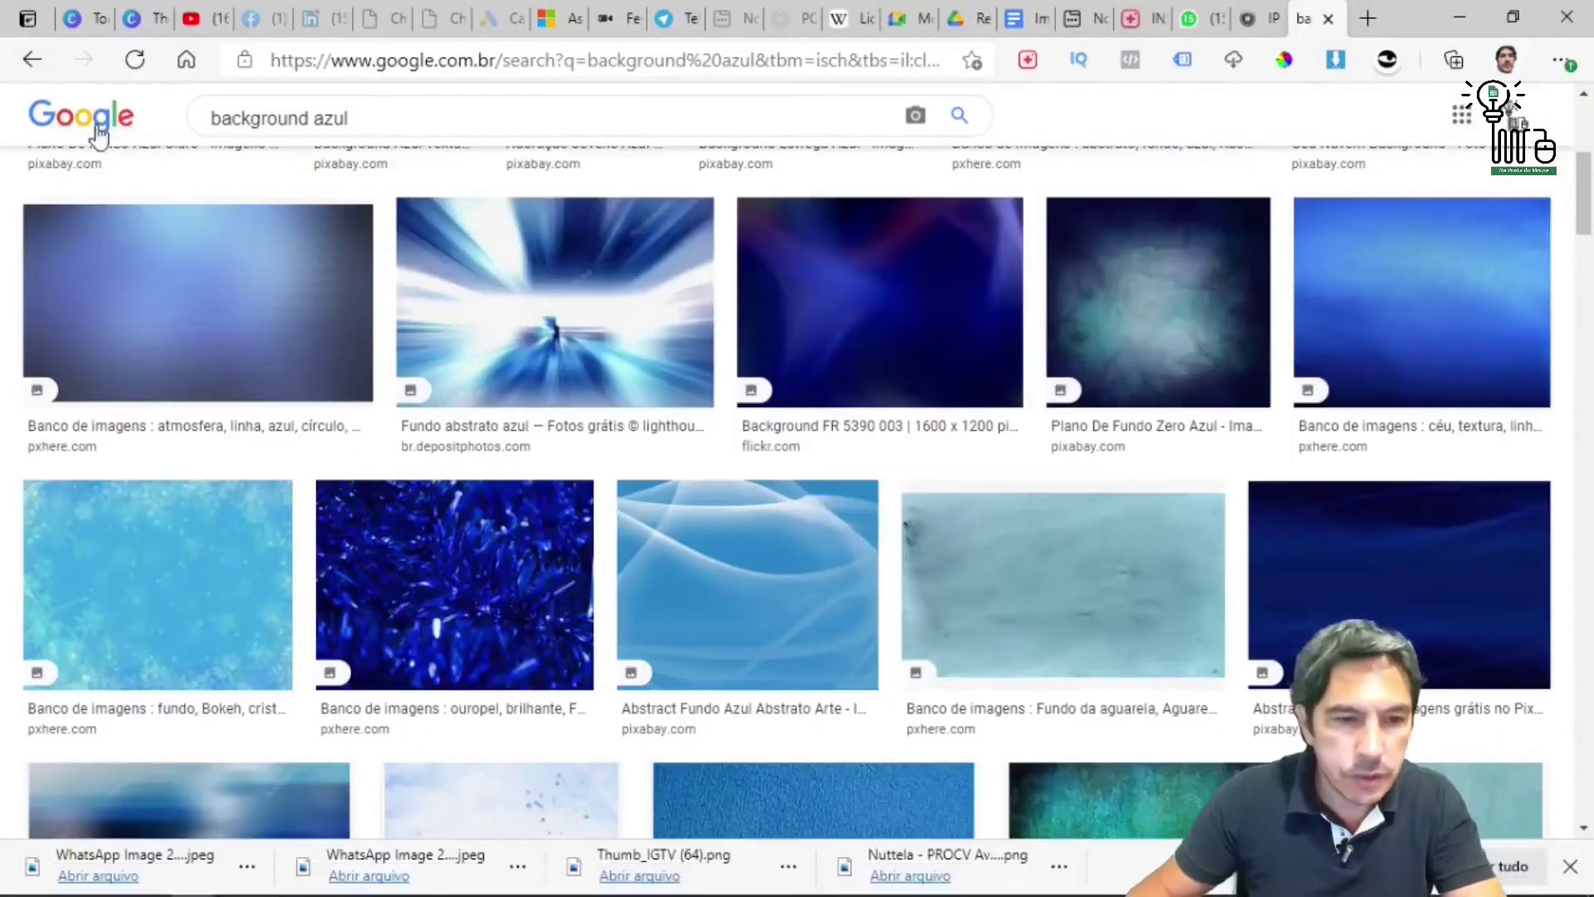
pyautogui.scroll(5, 1150, 403)
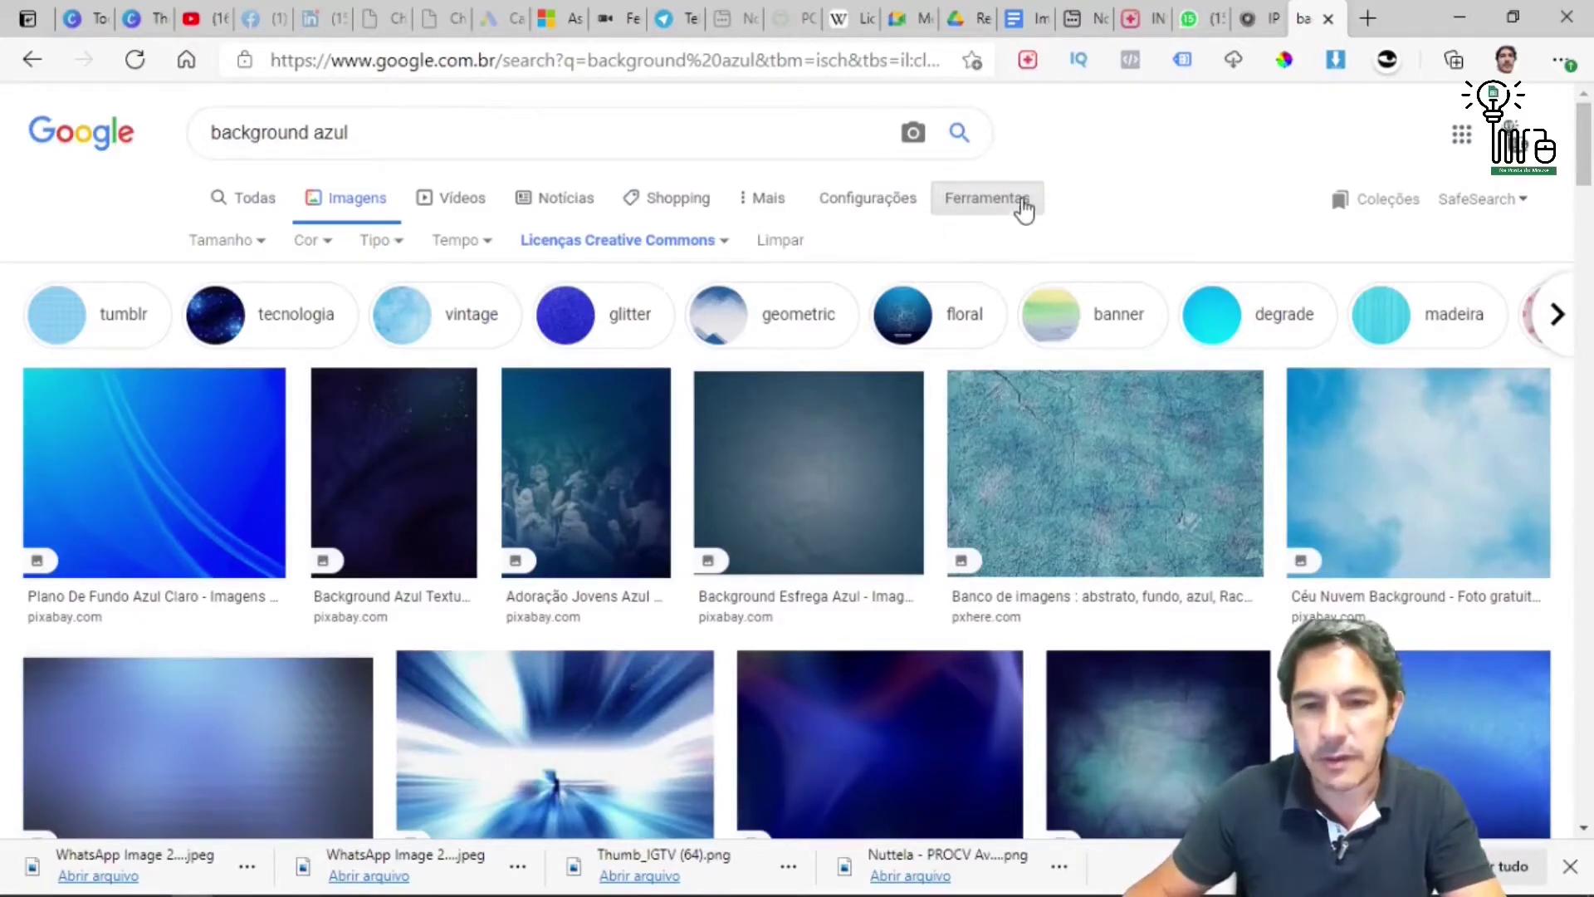
pyautogui.click(1025, 210)
pyautogui.click(1025, 210)
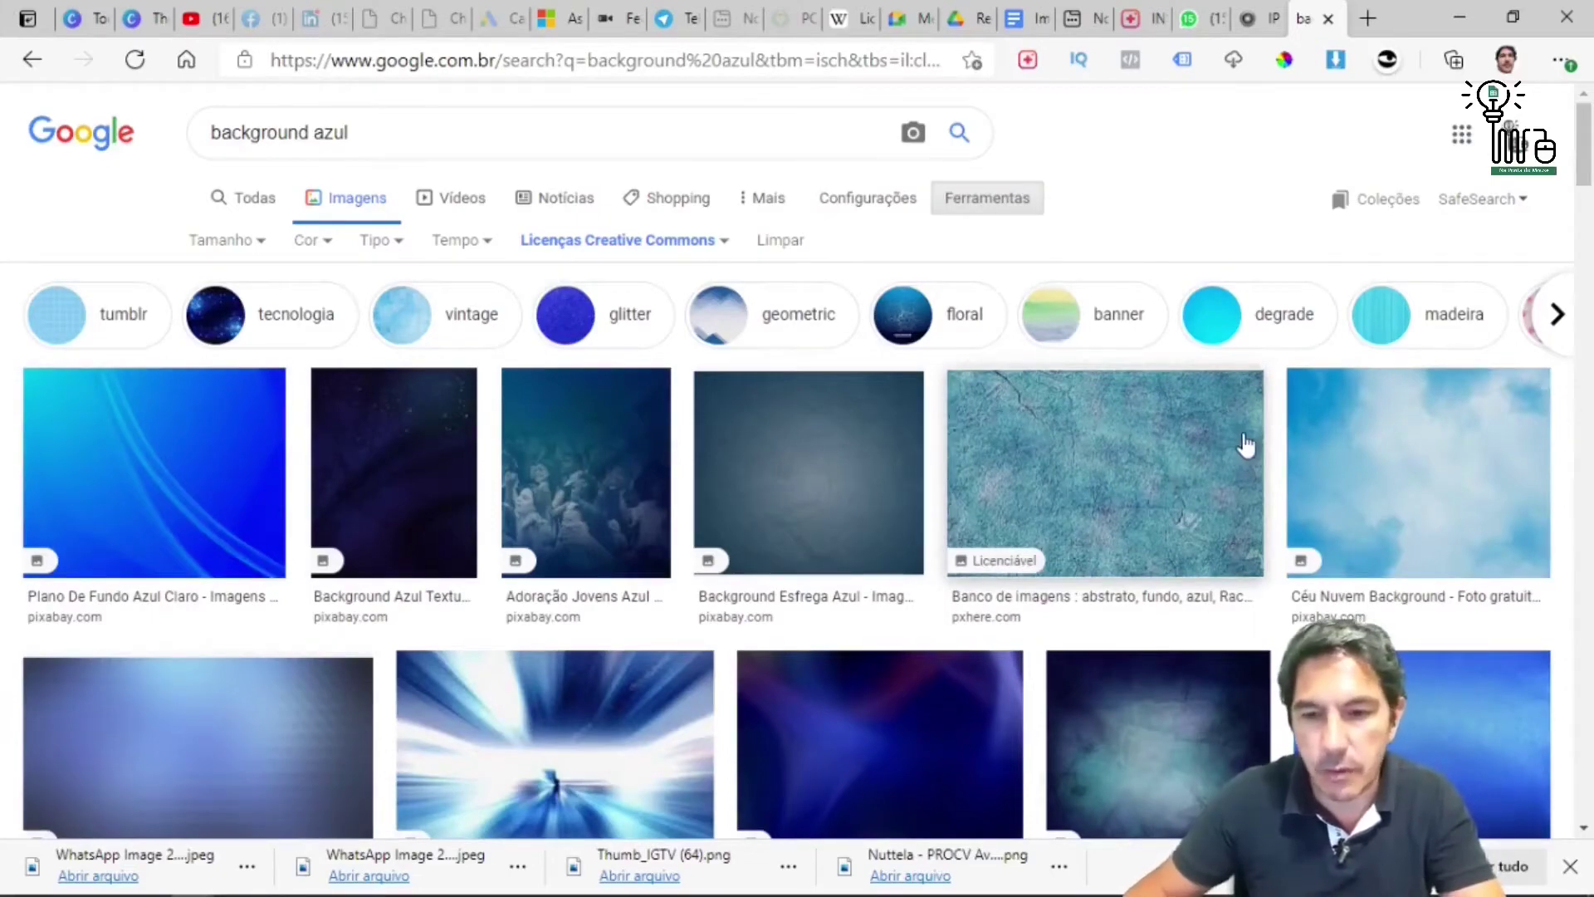
# - Save the dark blue "Abstract Blue Fundo" image from Pixabay to the Downloads folder as abstract-2709402_1280.png
pyautogui.scroll(-5, 1245, 445)
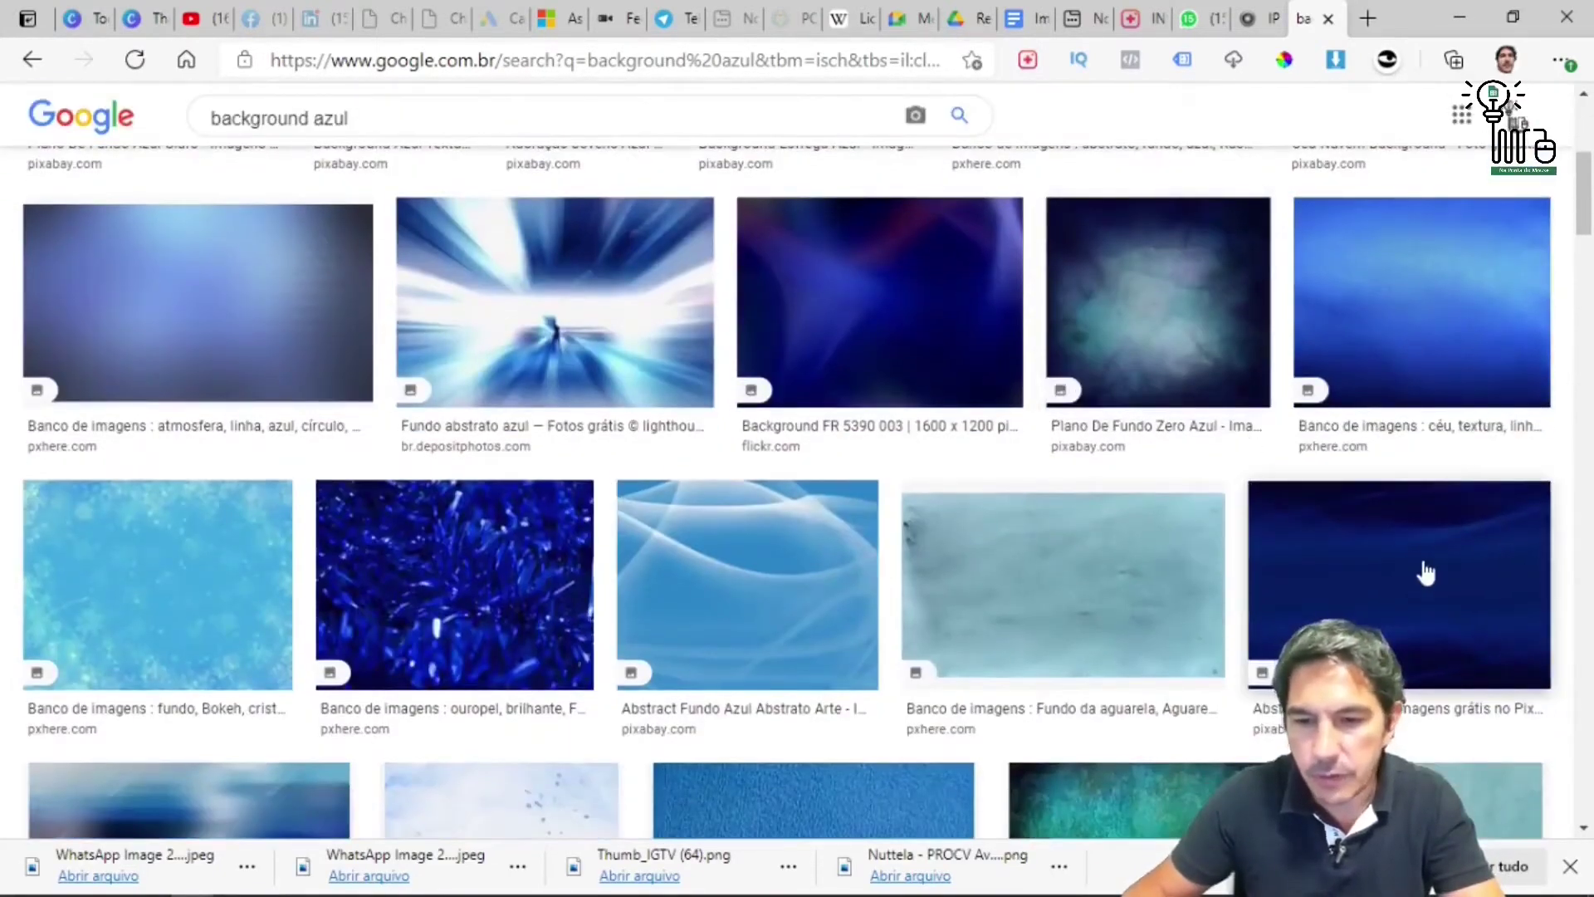
pyautogui.click(1421, 556)
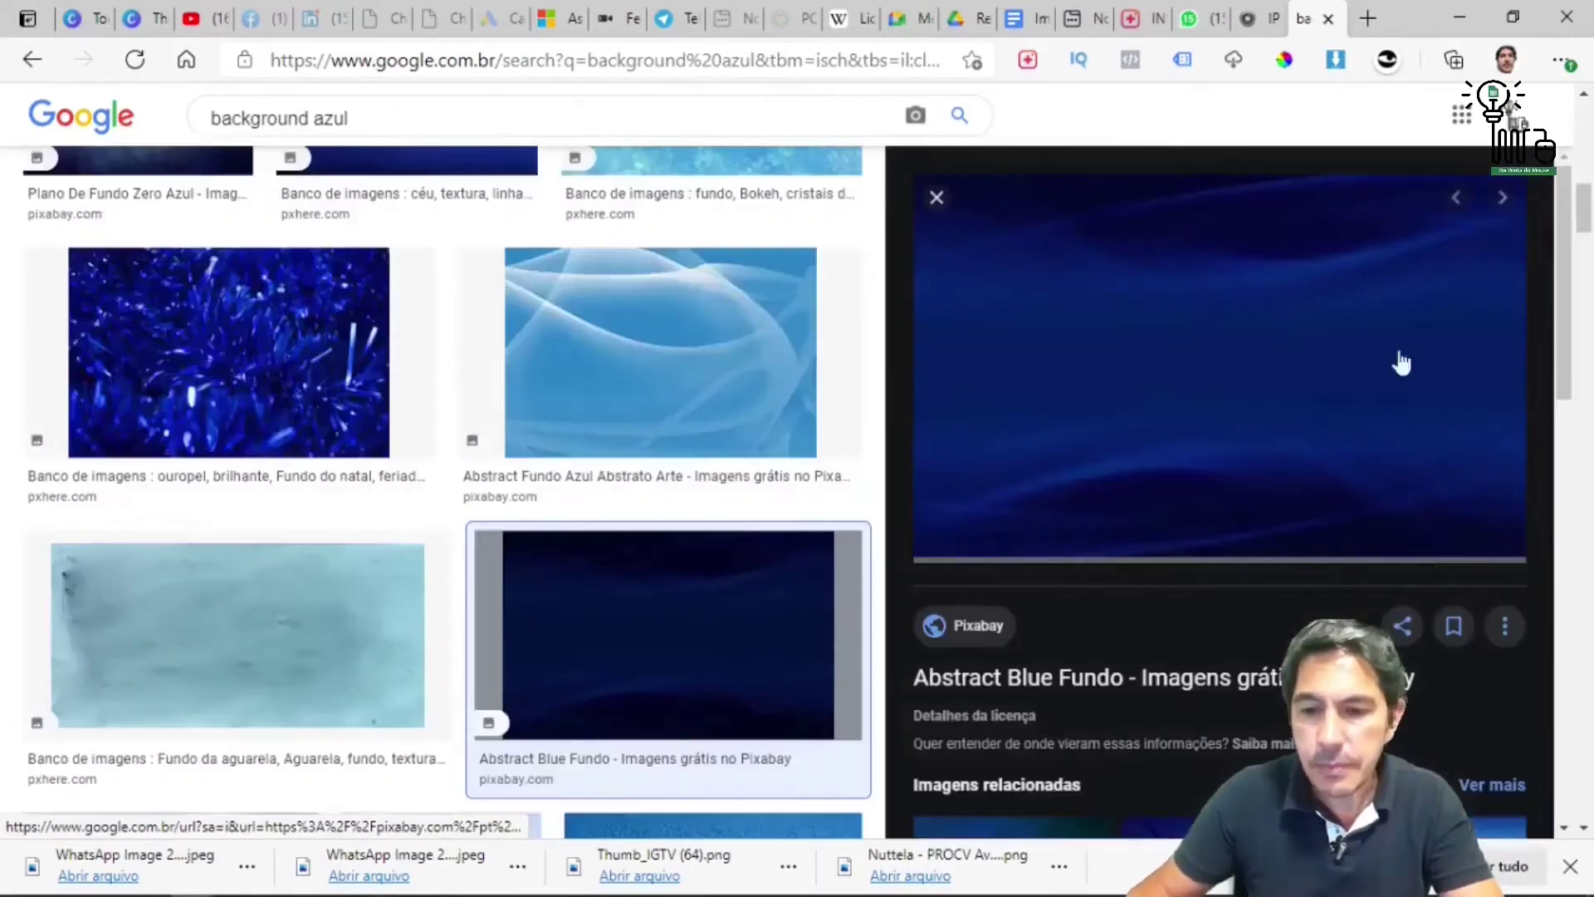
pyautogui.scroll(-3, 1370, 374)
pyautogui.rightClick(1166, 259)
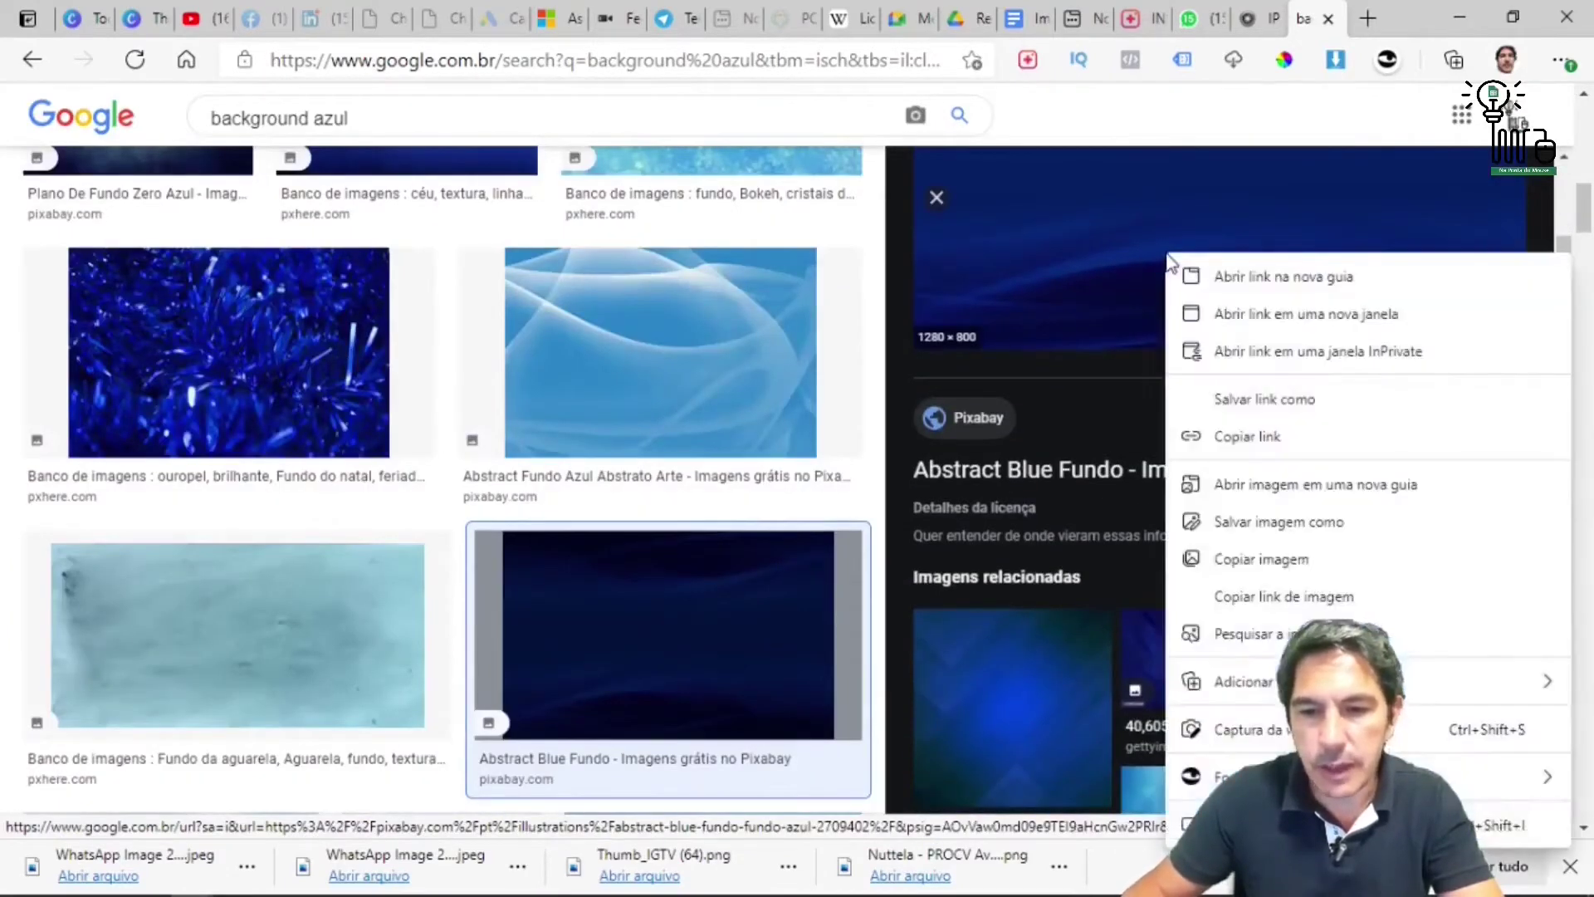
pyautogui.click(1301, 523)
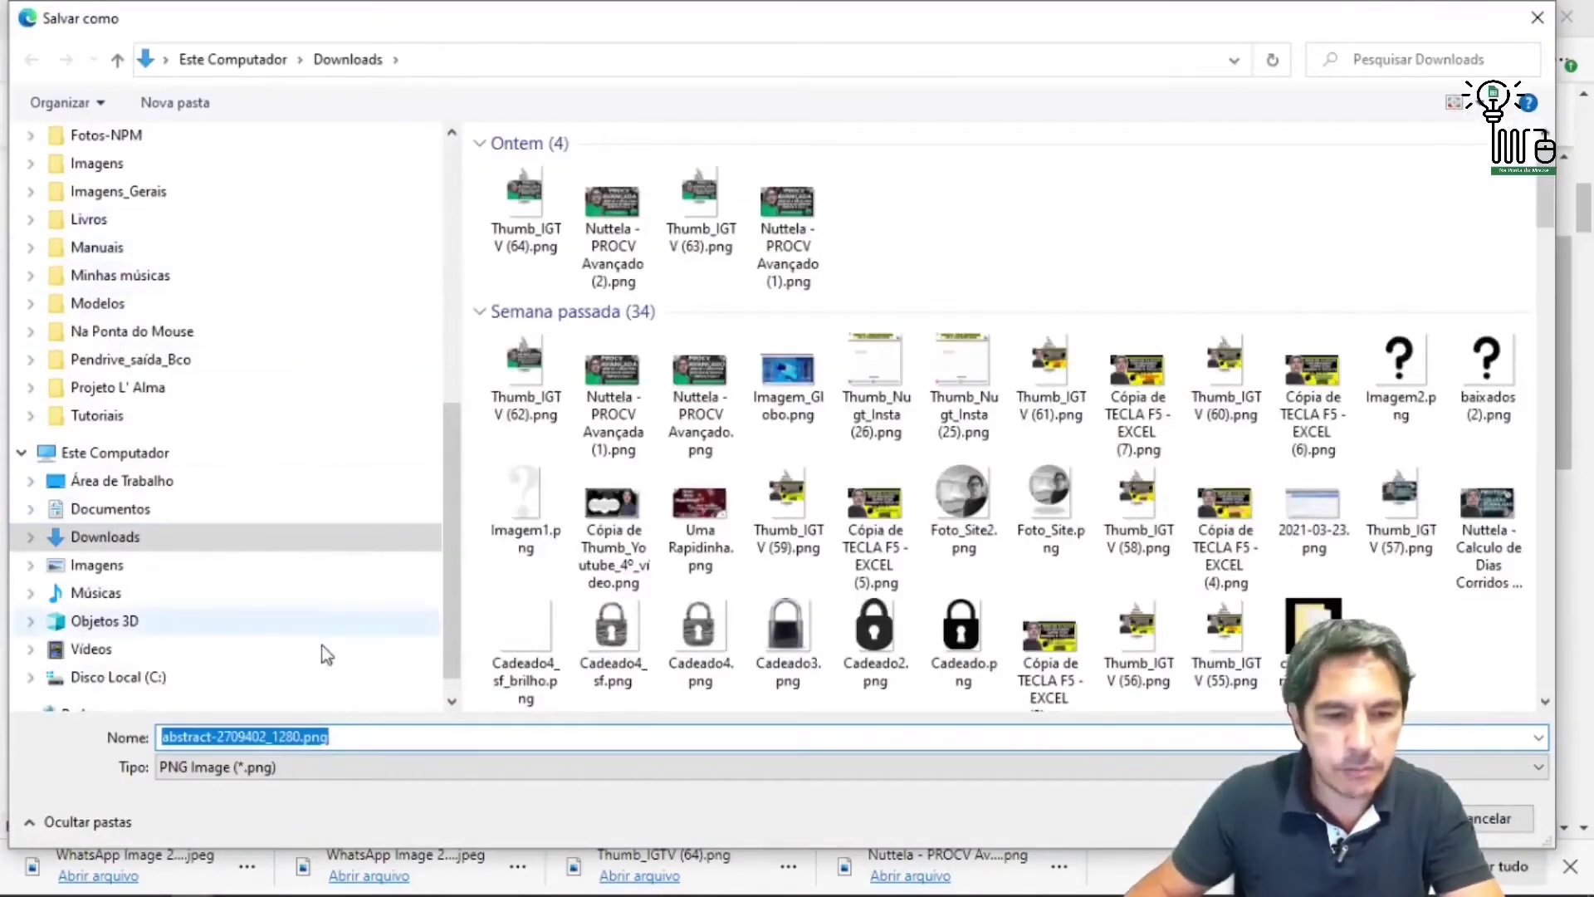
pyautogui.moveTo(445, 608); pyautogui.dragTo(454, 332)
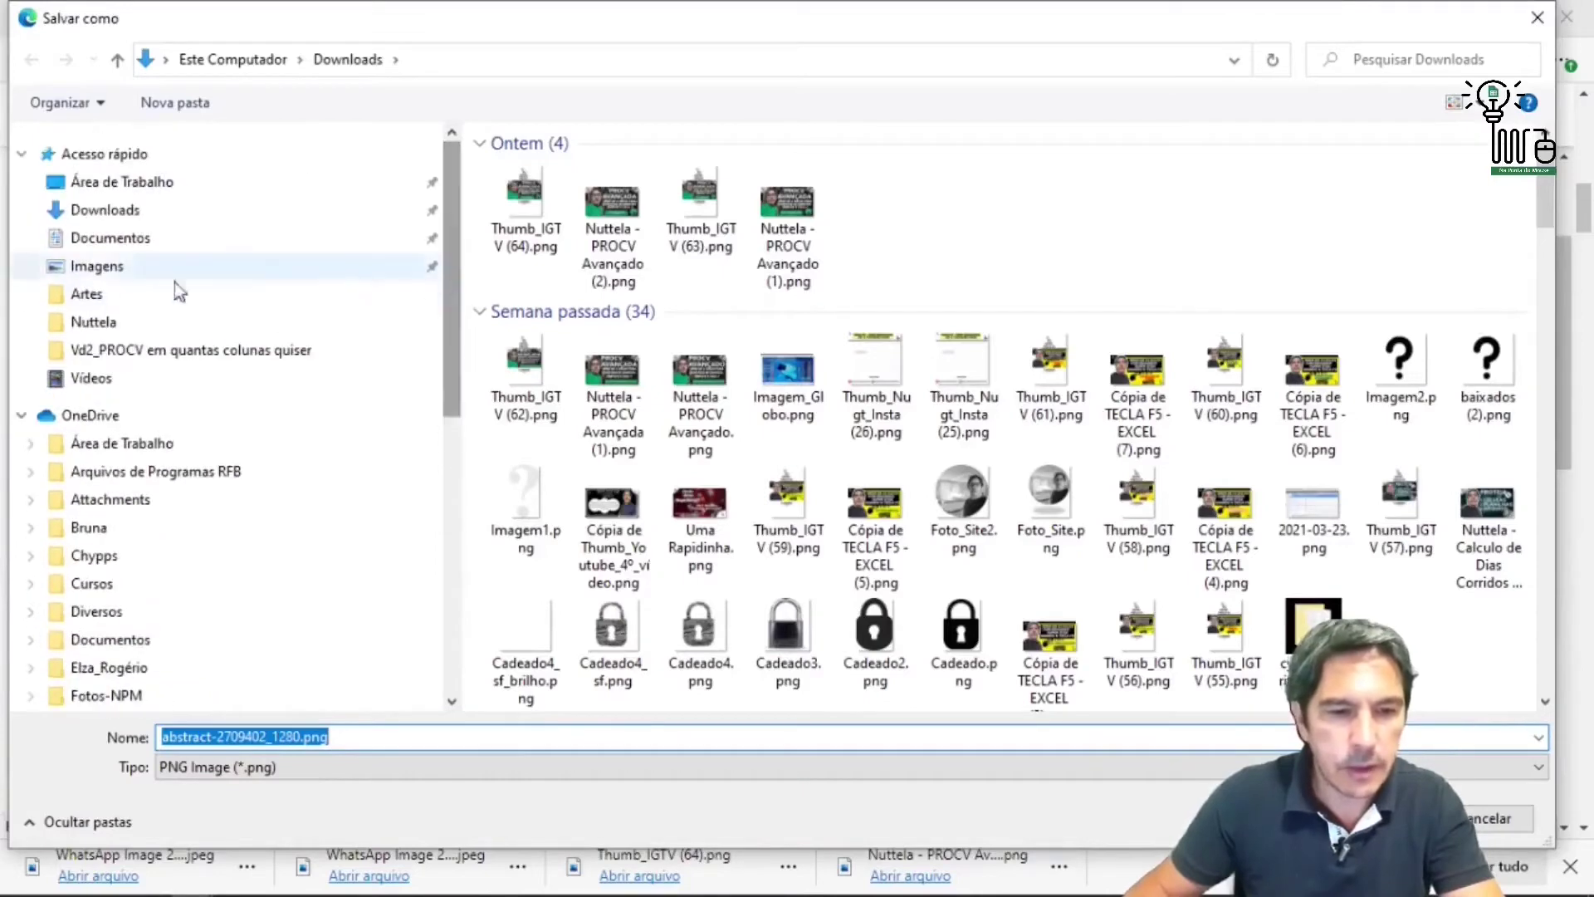
pyautogui.click(101, 209)
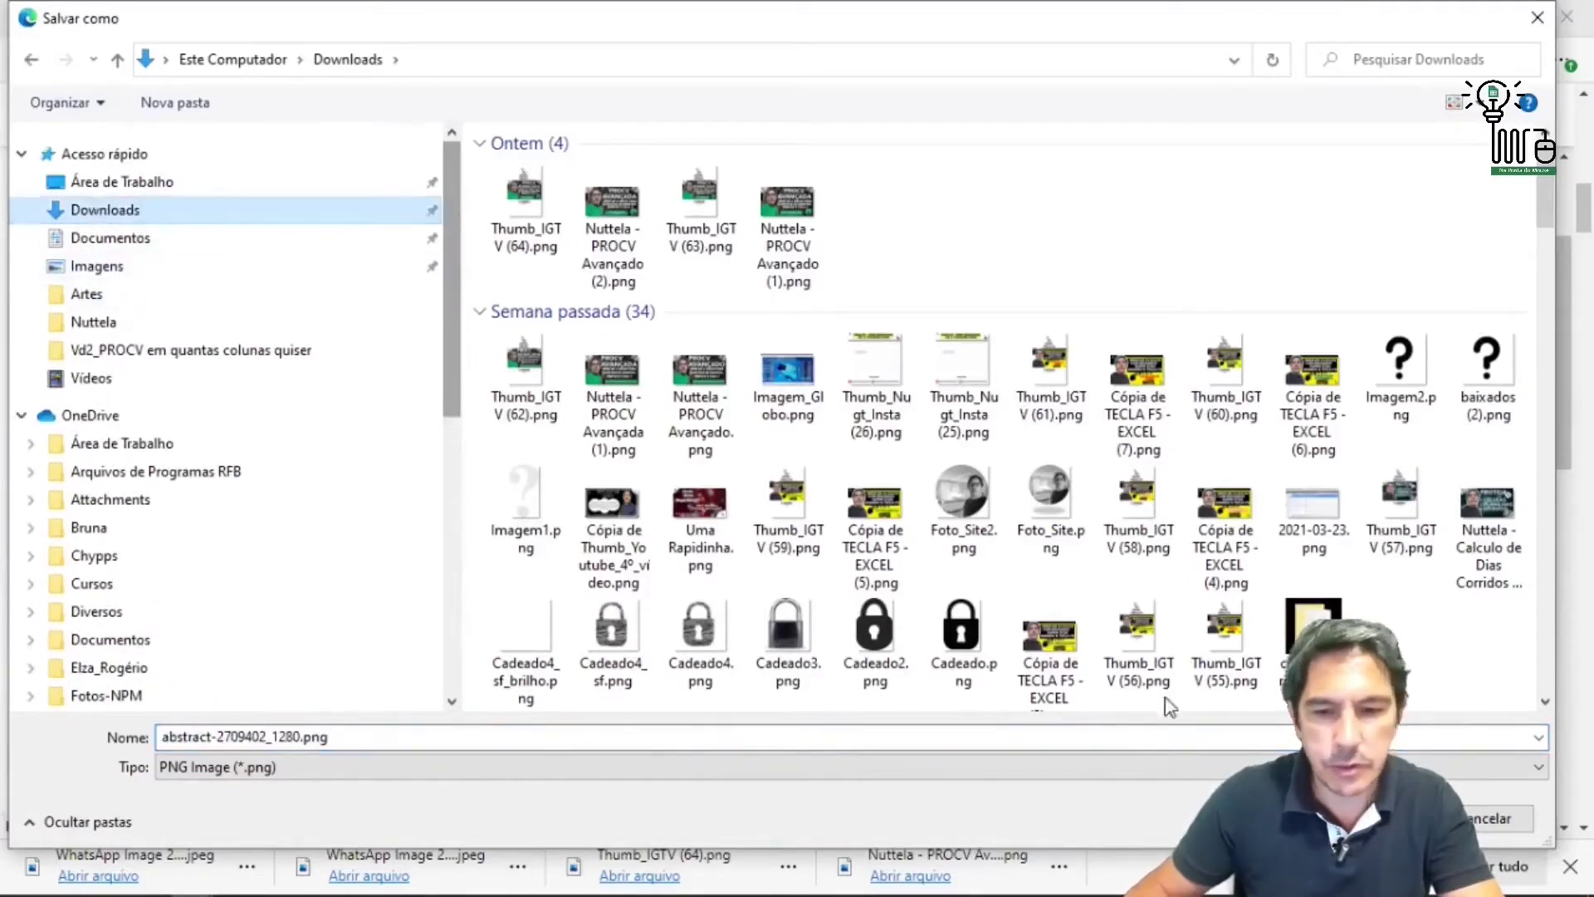
pyautogui.click(1403, 818)
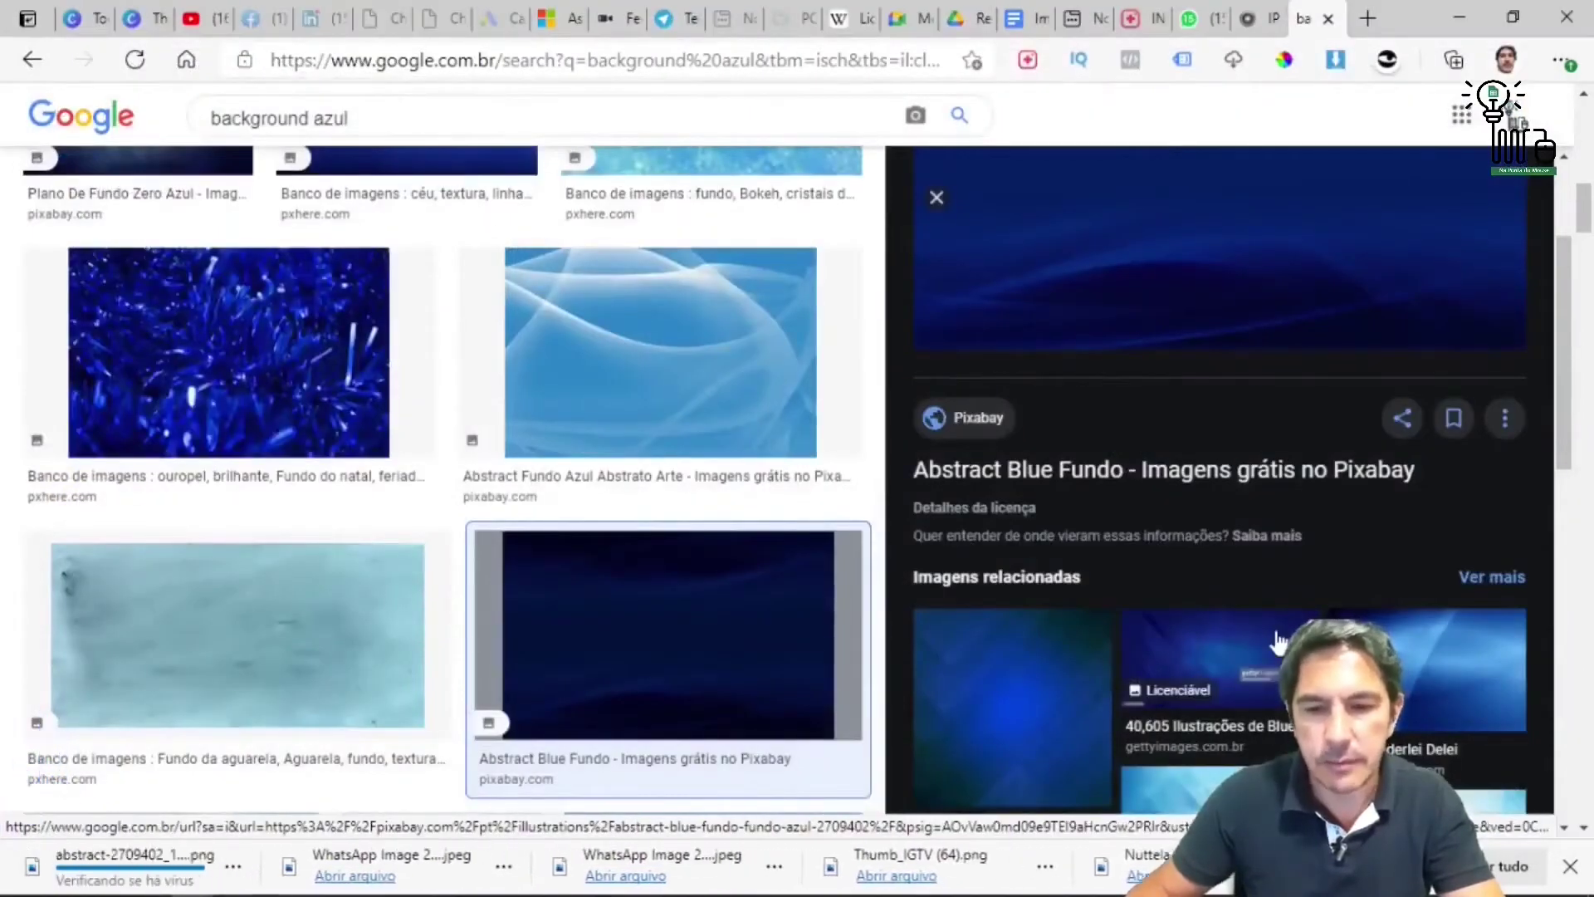
# - Switch back to Excel and insert the picture abstract-2709402_1280.png from the Downloads folder into the Mapa sheet
pyautogui.hotkey('alt', 'Tab')
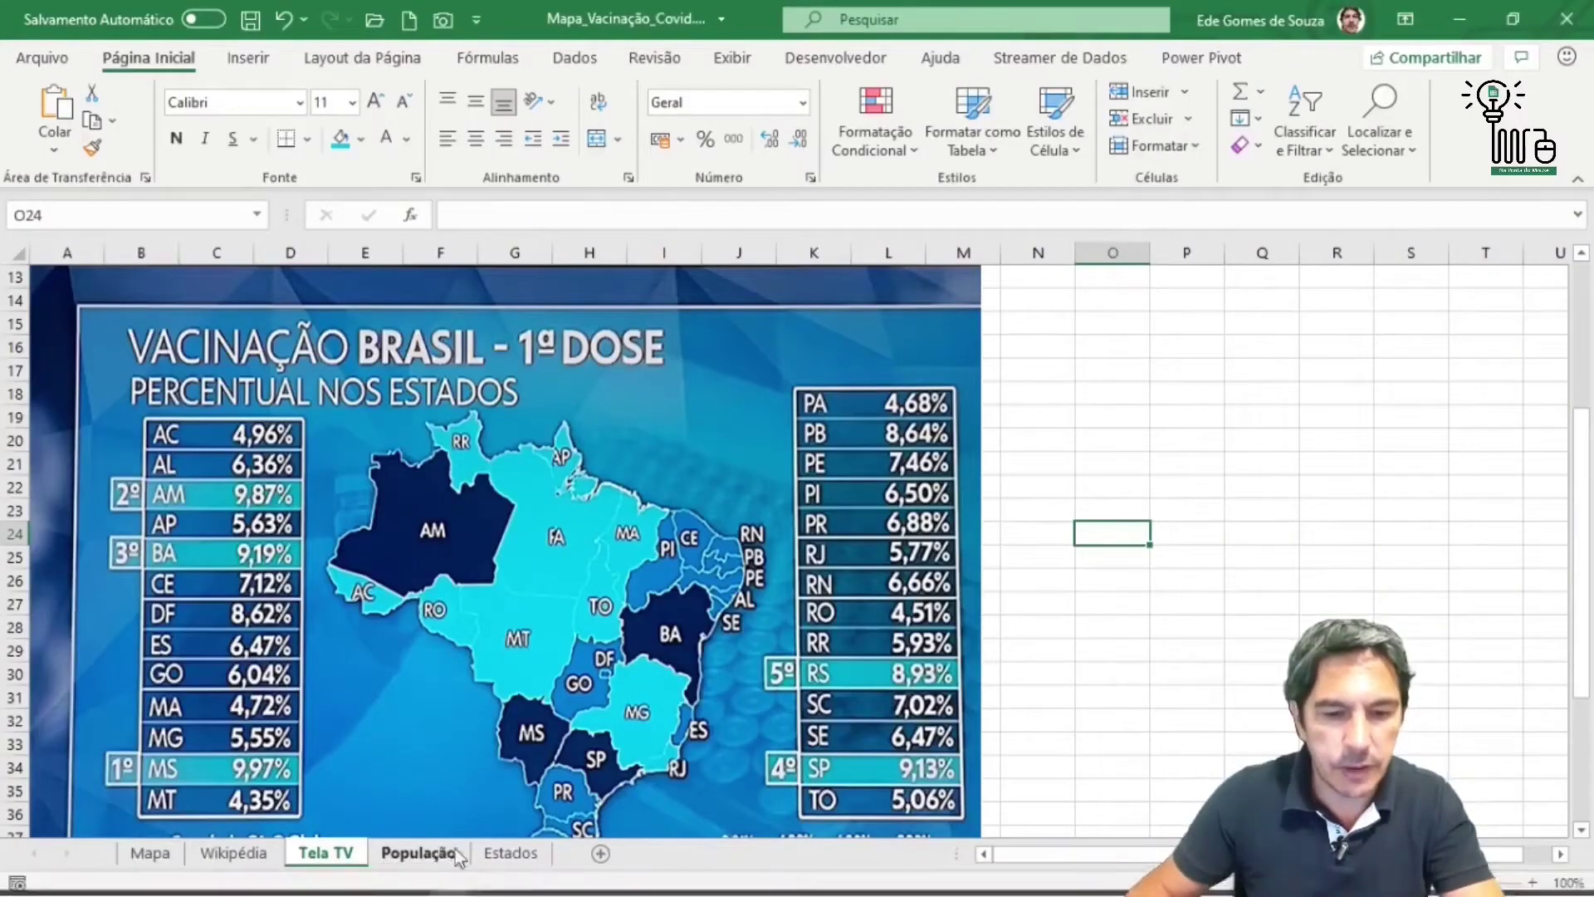
pyautogui.click(511, 853)
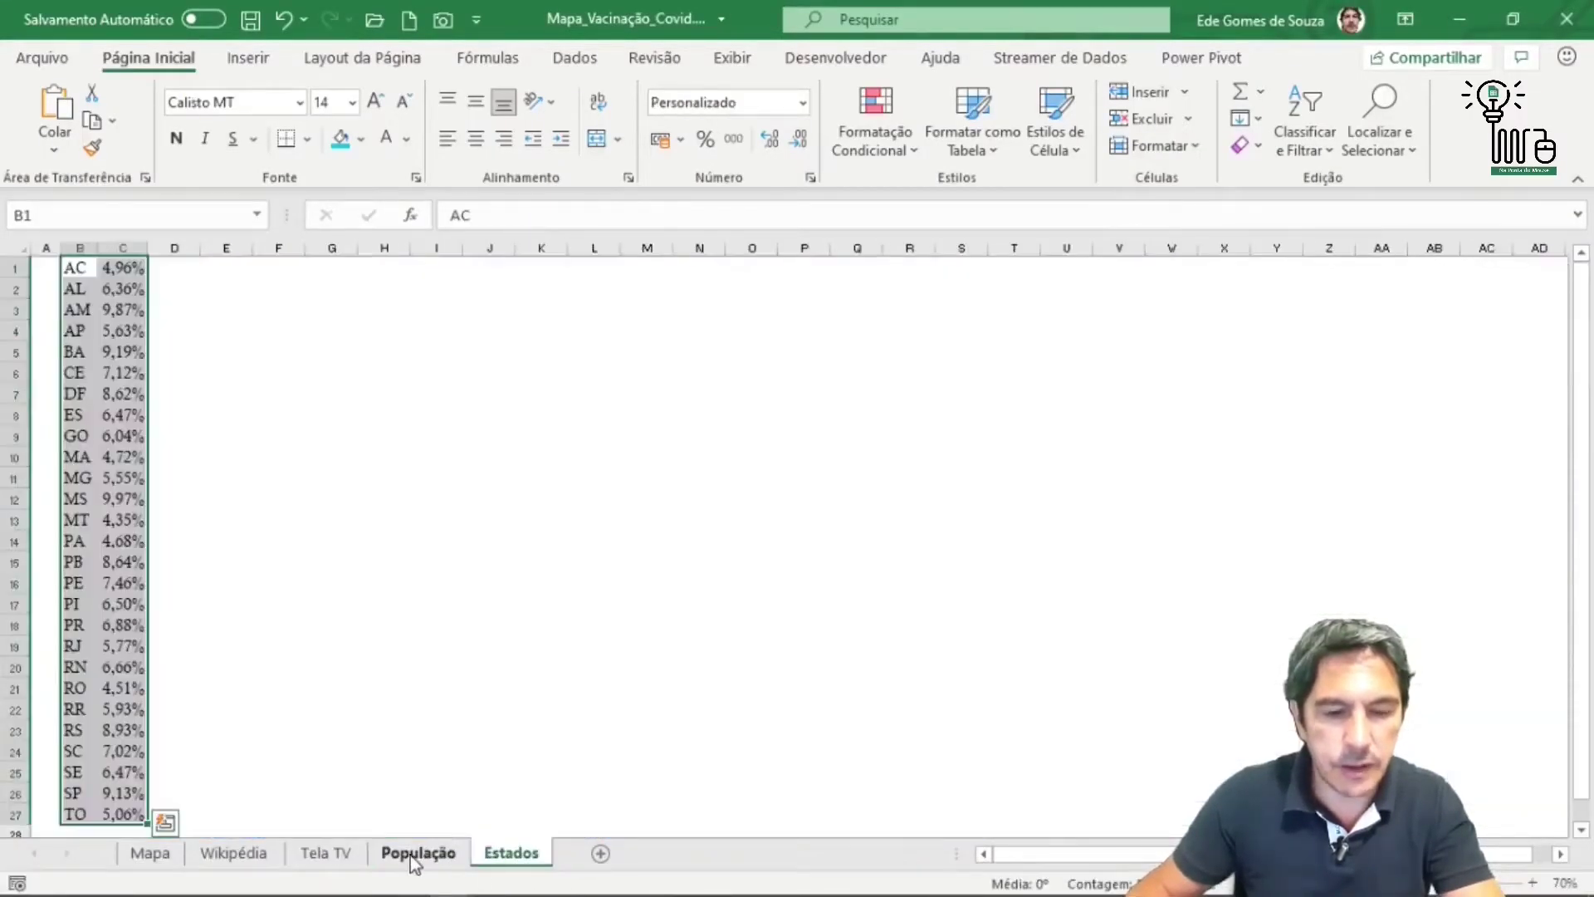
pyautogui.click(150, 855)
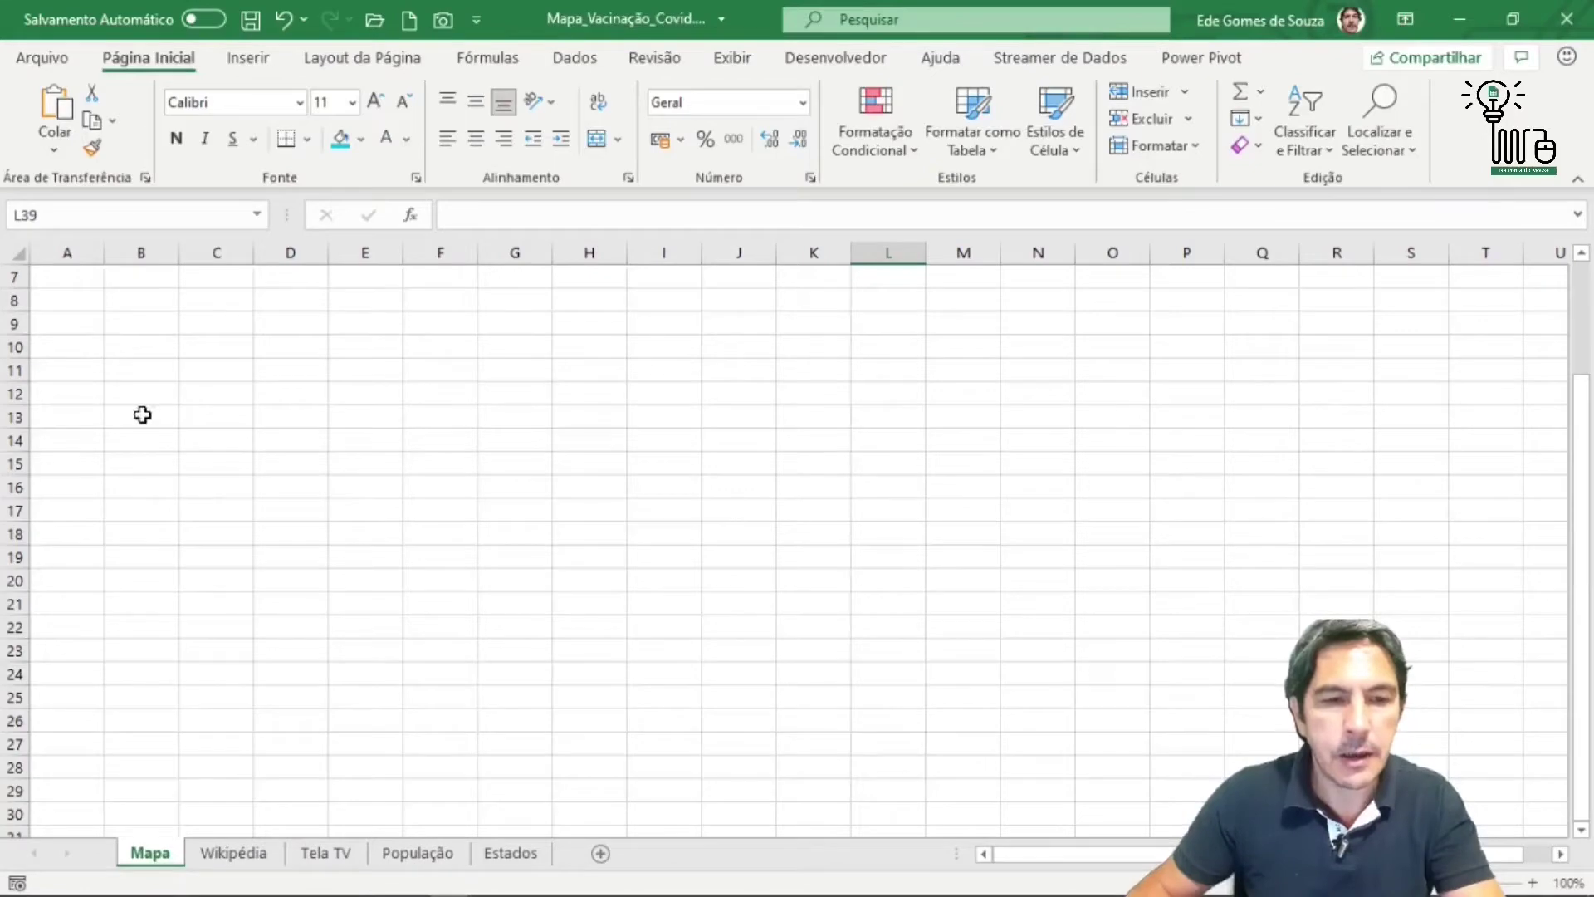
pyautogui.click(259, 60)
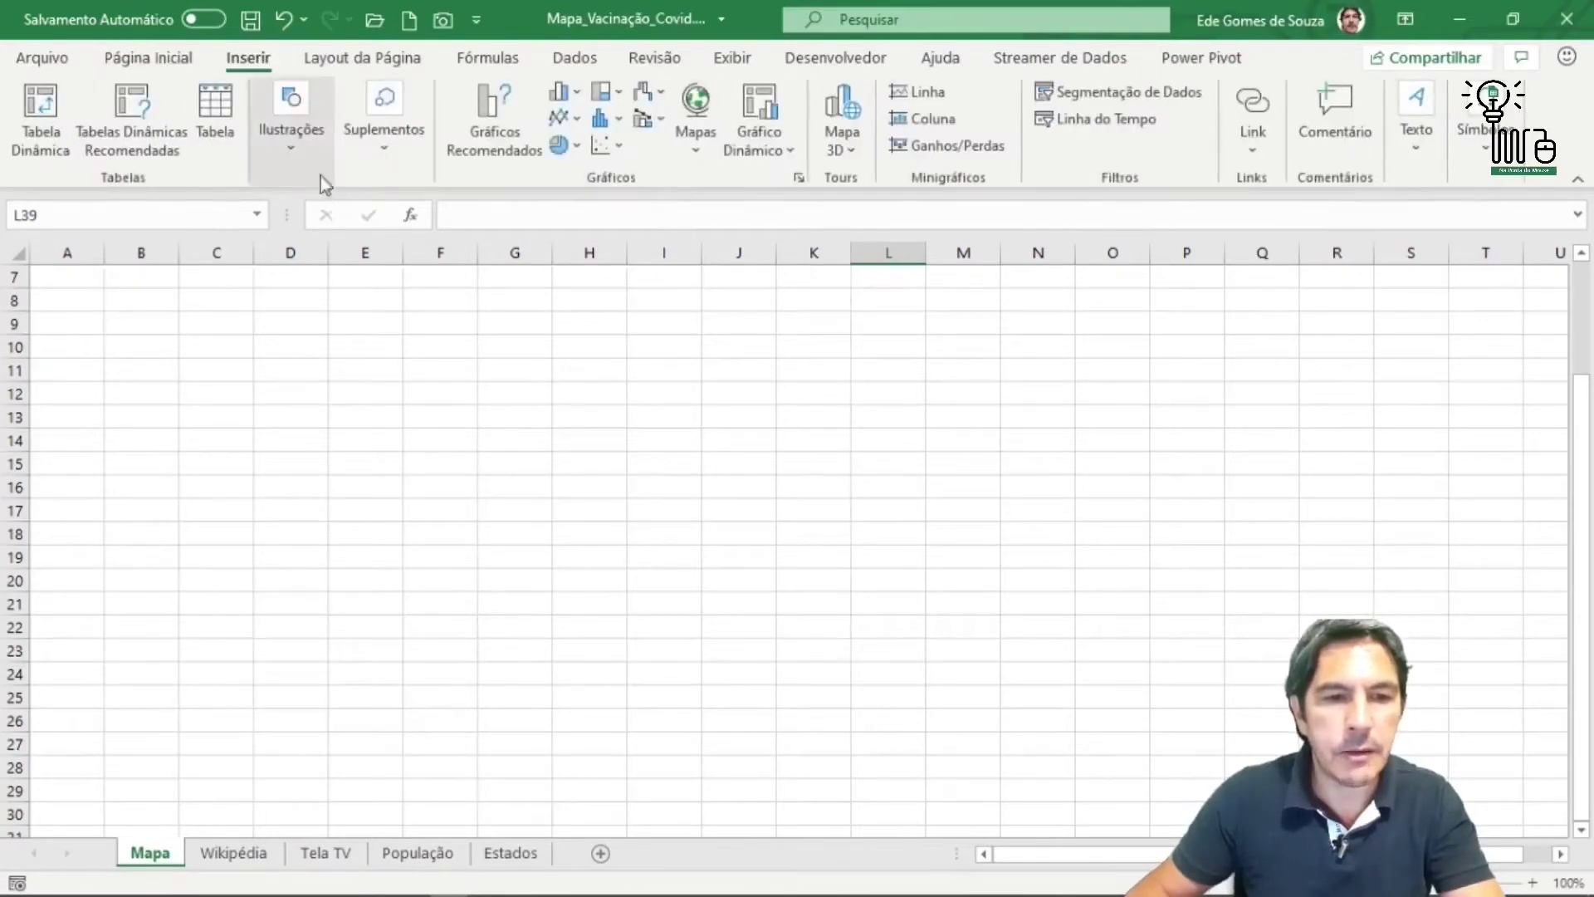
pyautogui.click(303, 151)
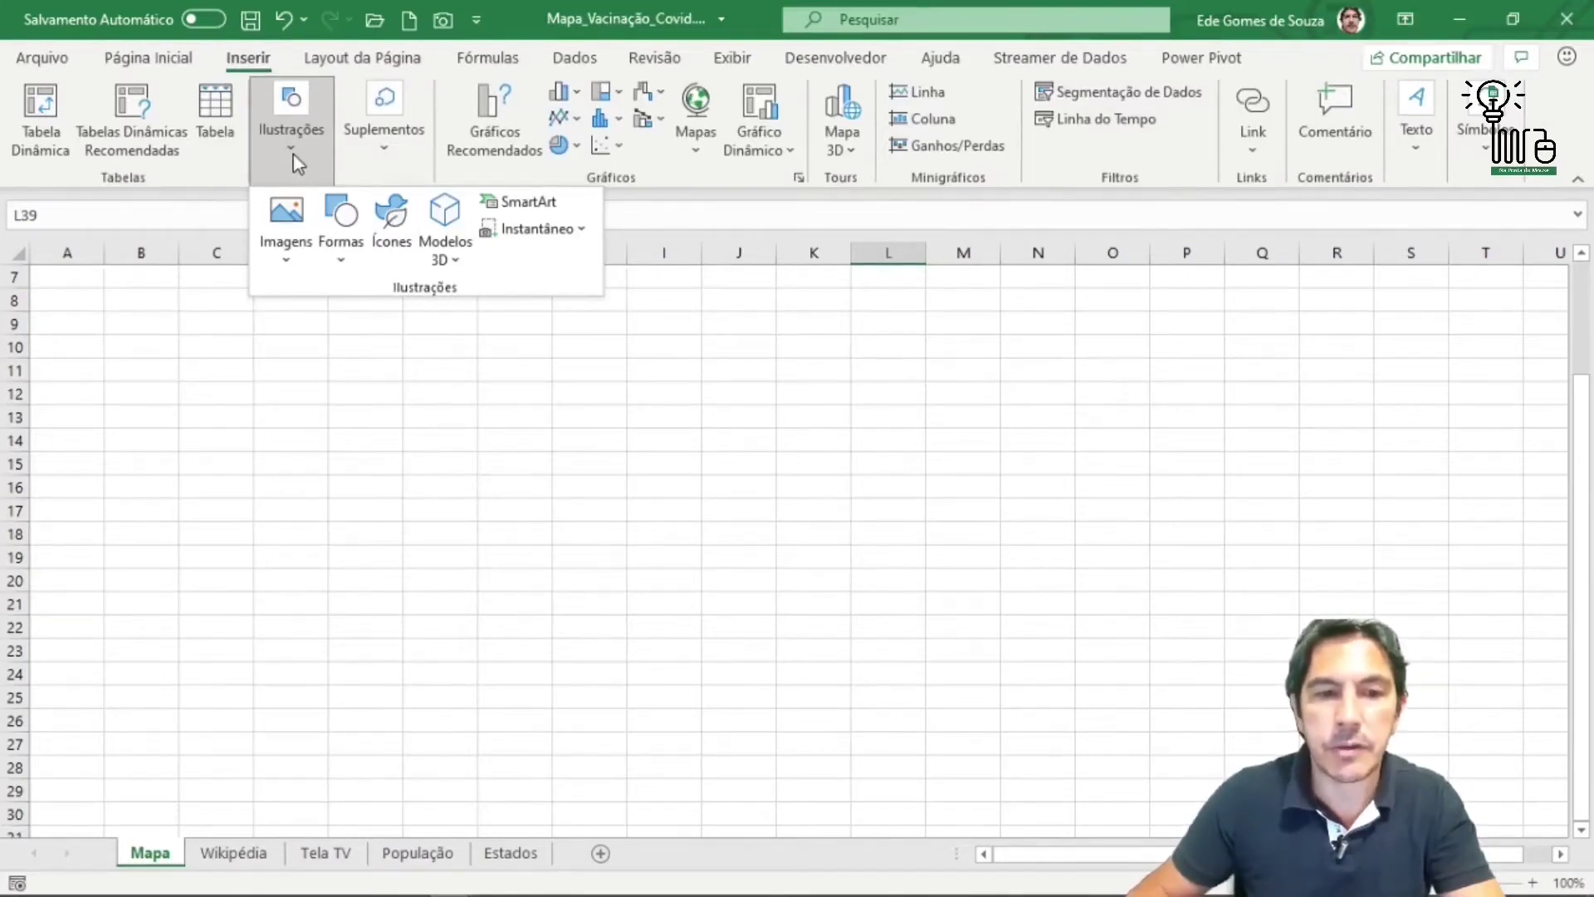
pyautogui.click(285, 261)
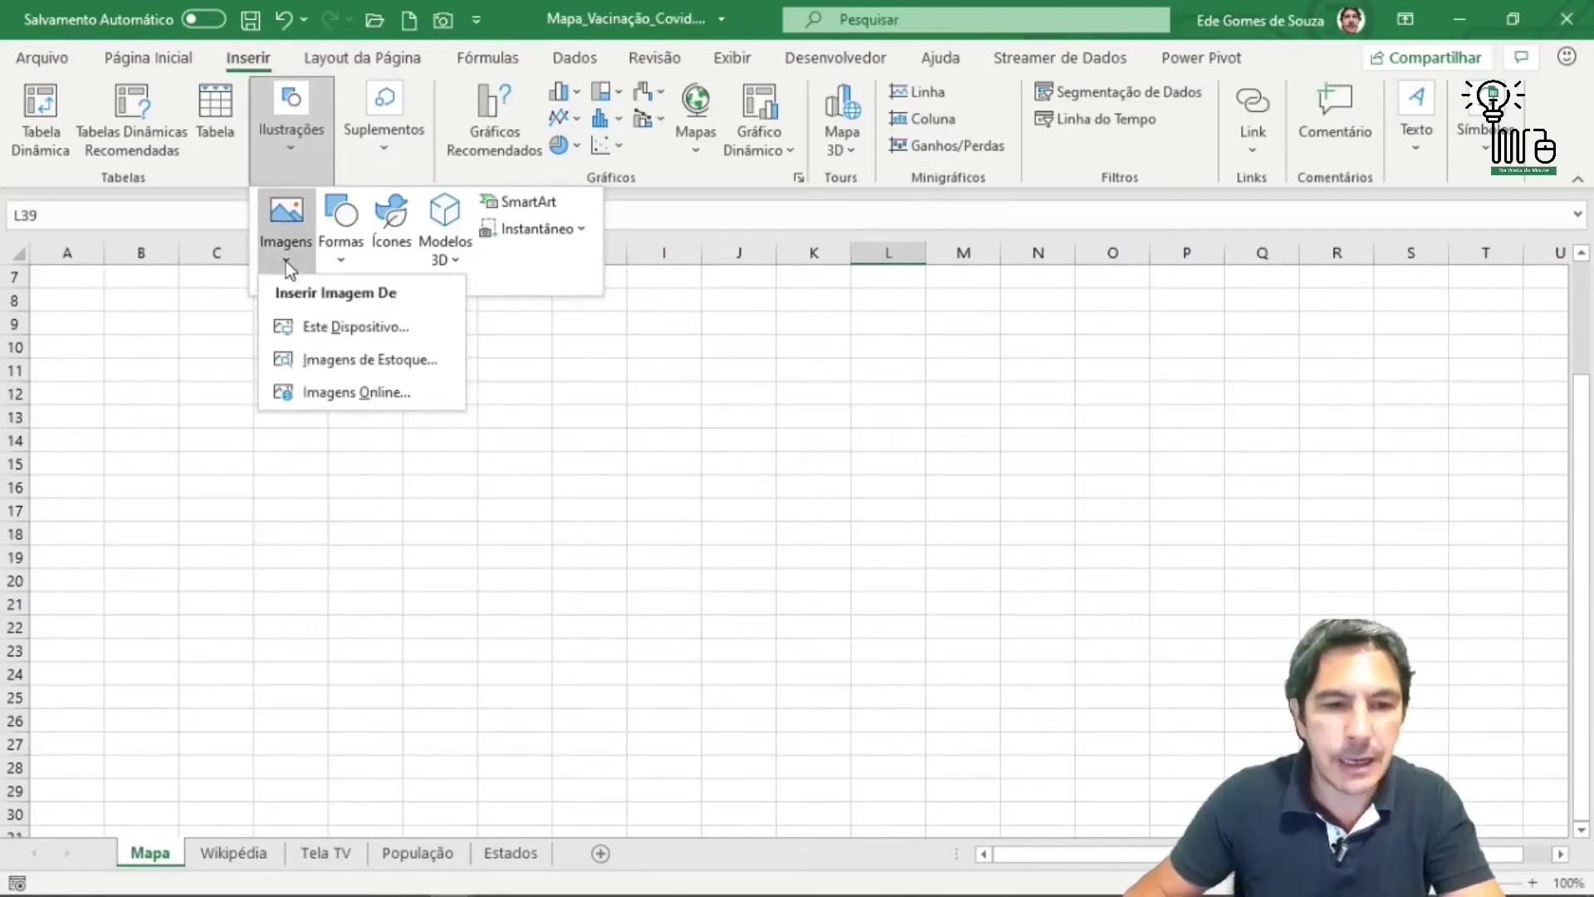
pyautogui.click(380, 330)
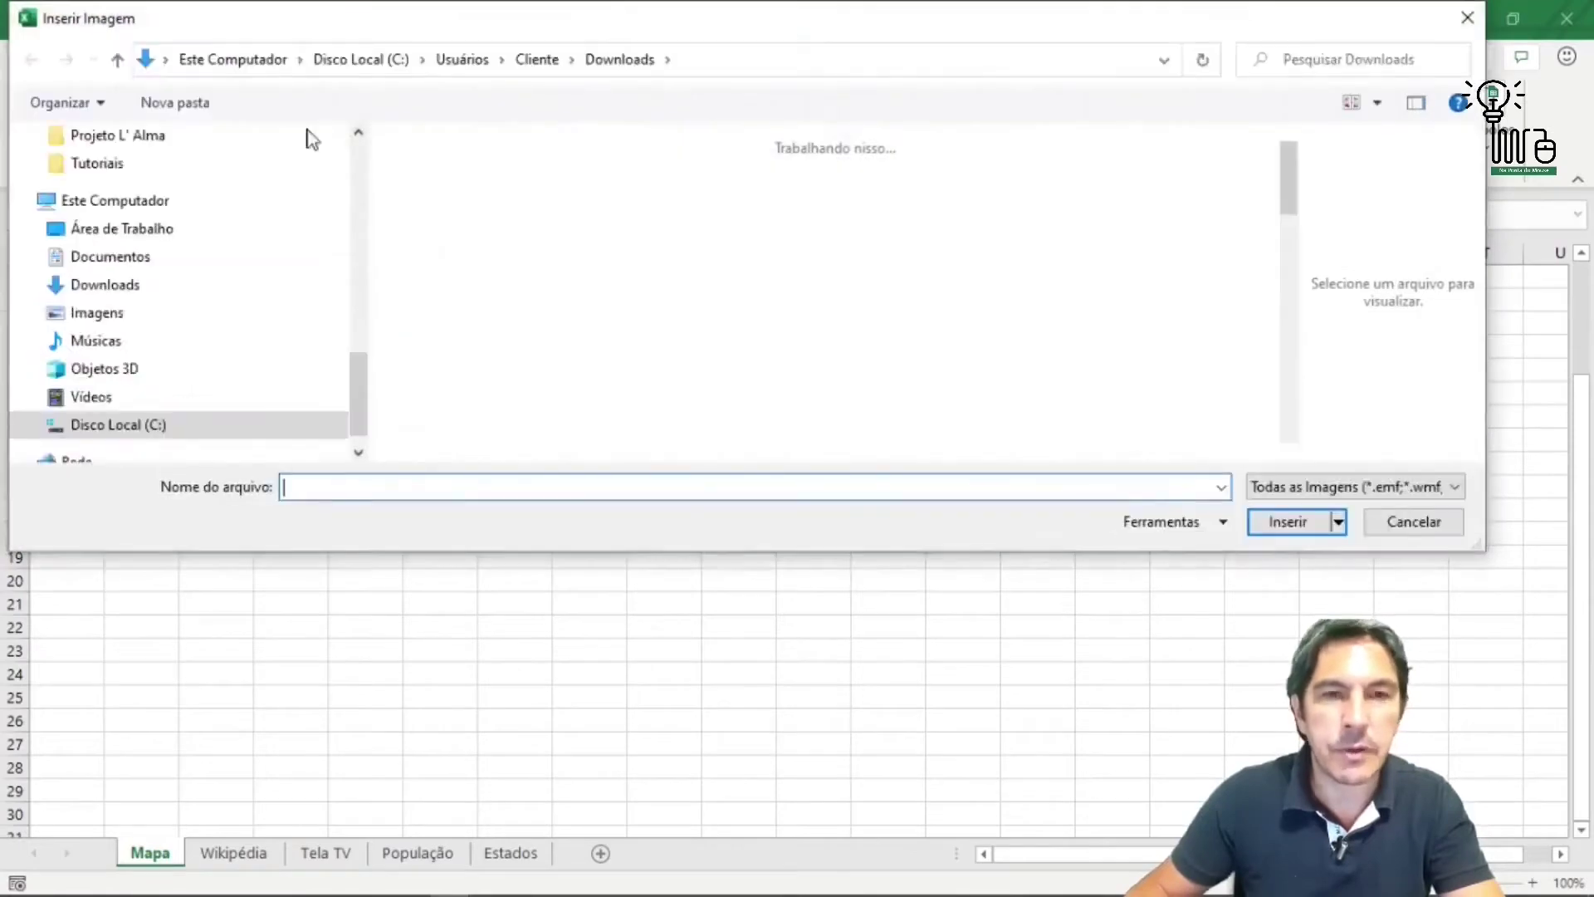
pyautogui.click(429, 269)
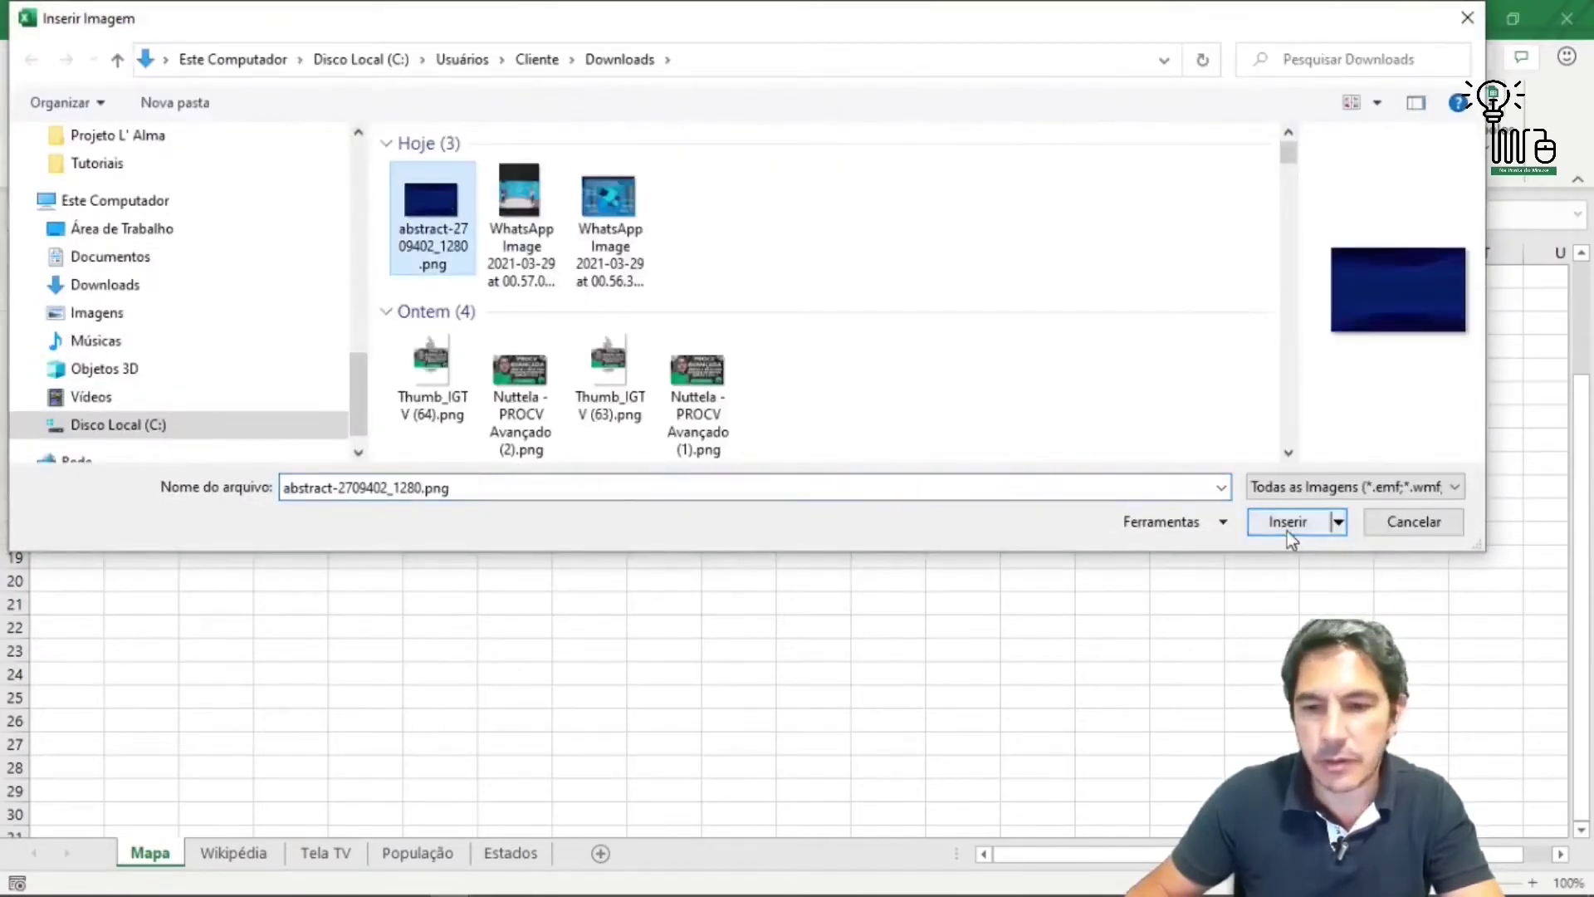
pyautogui.click(1289, 527)
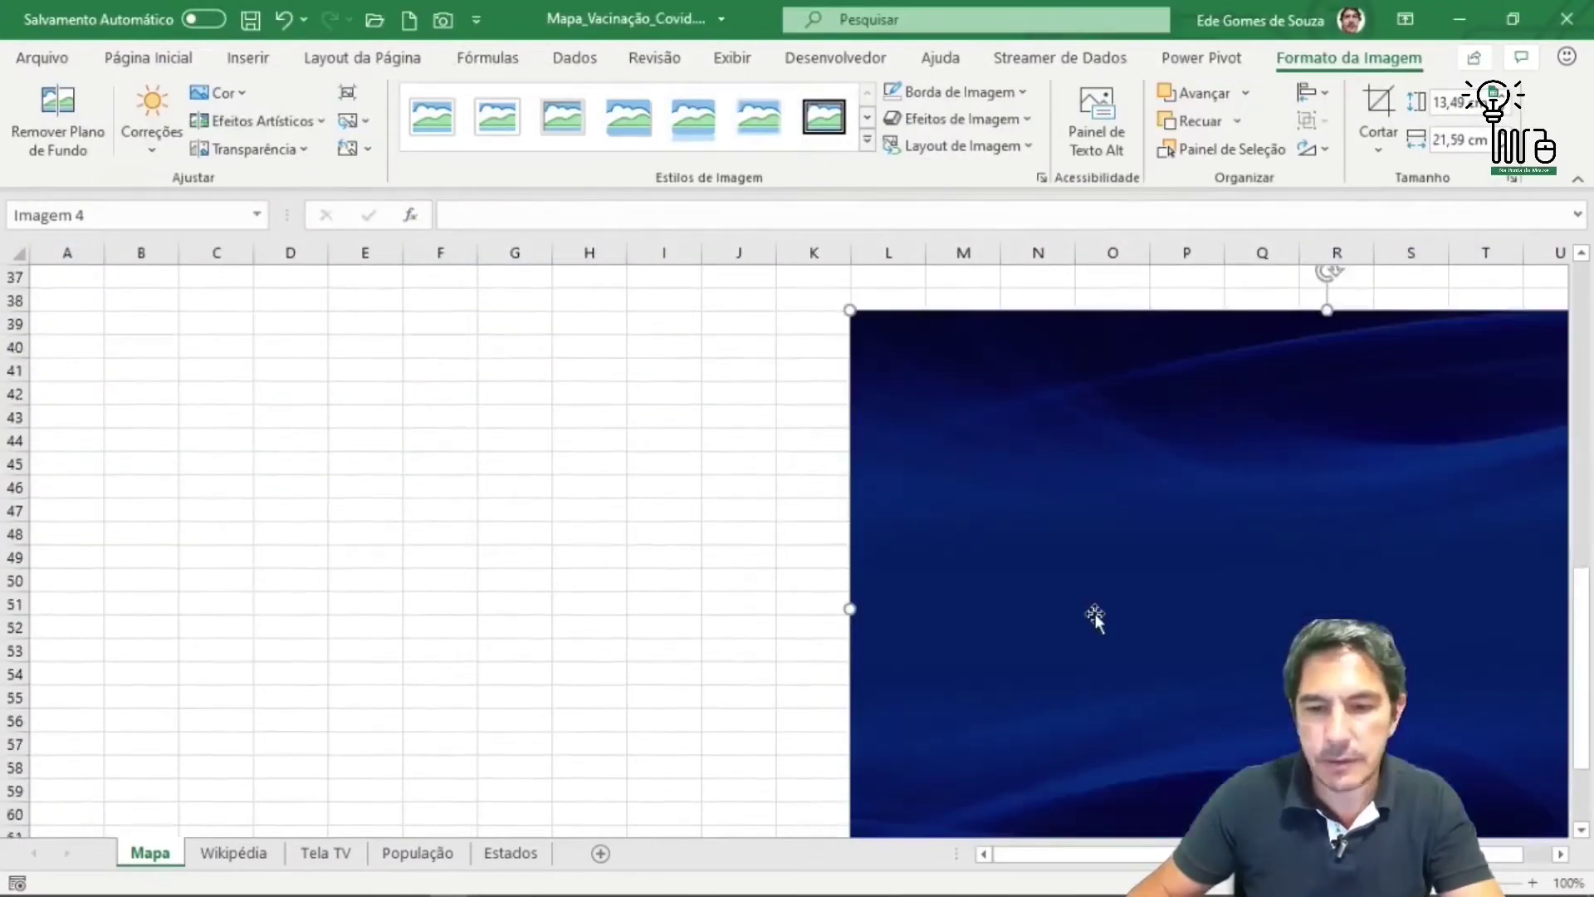
# - Move the blue picture to start at column A, row 25, and place a copy of it directly beside it from column M onward
pyautogui.scroll(4, 1121, 656)
pyautogui.moveTo(1147, 694); pyautogui.dragTo(329, 364)
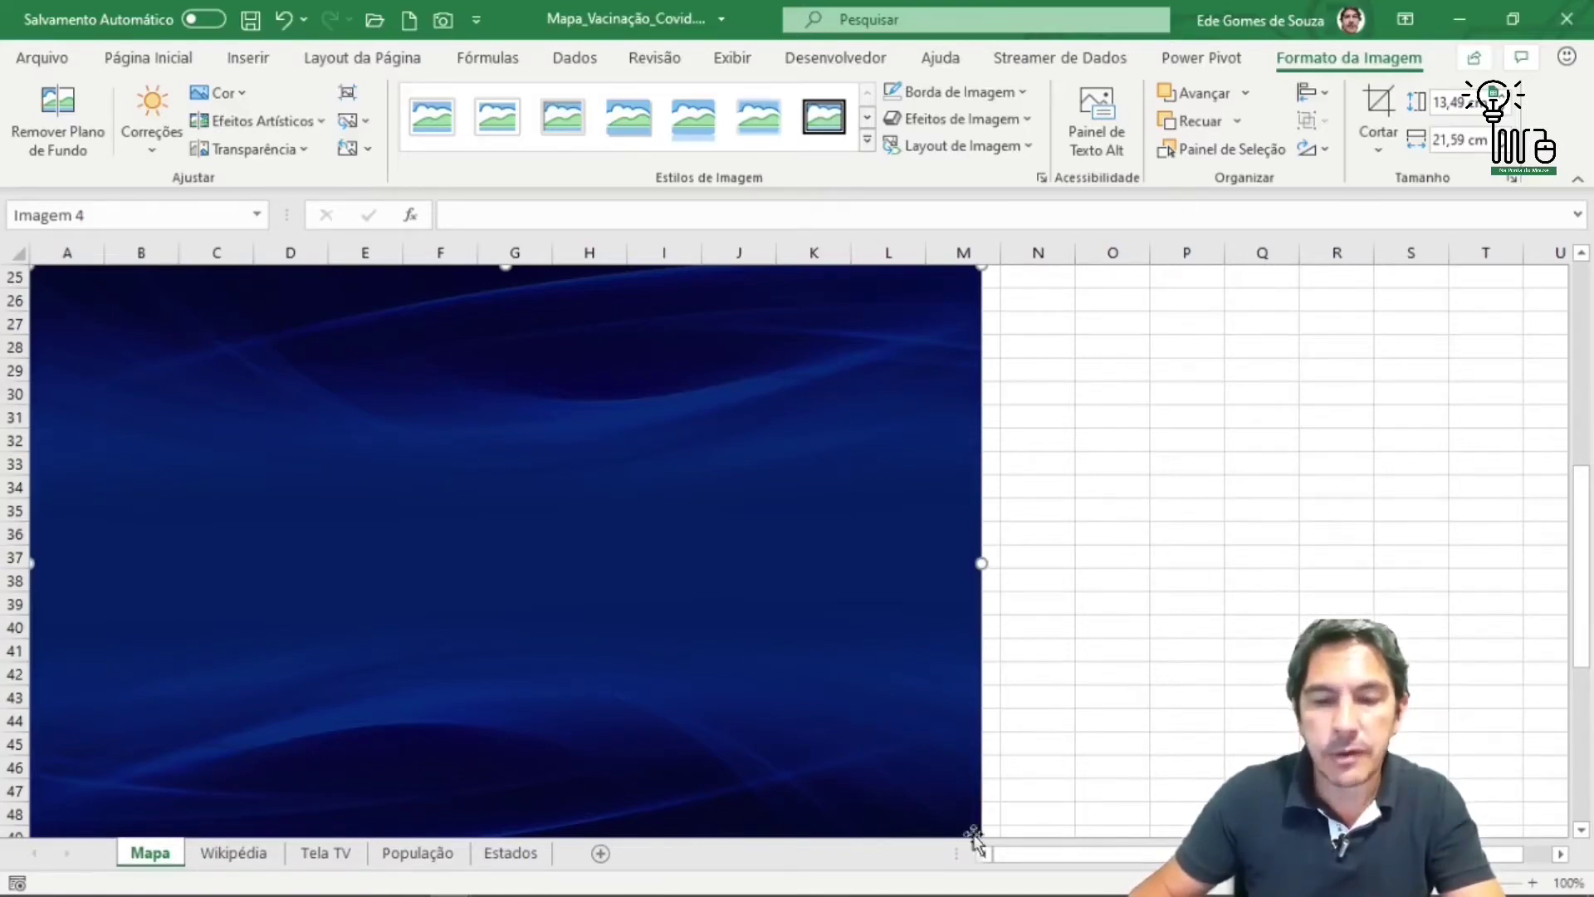
pyautogui.scroll(-3, 1131, 636)
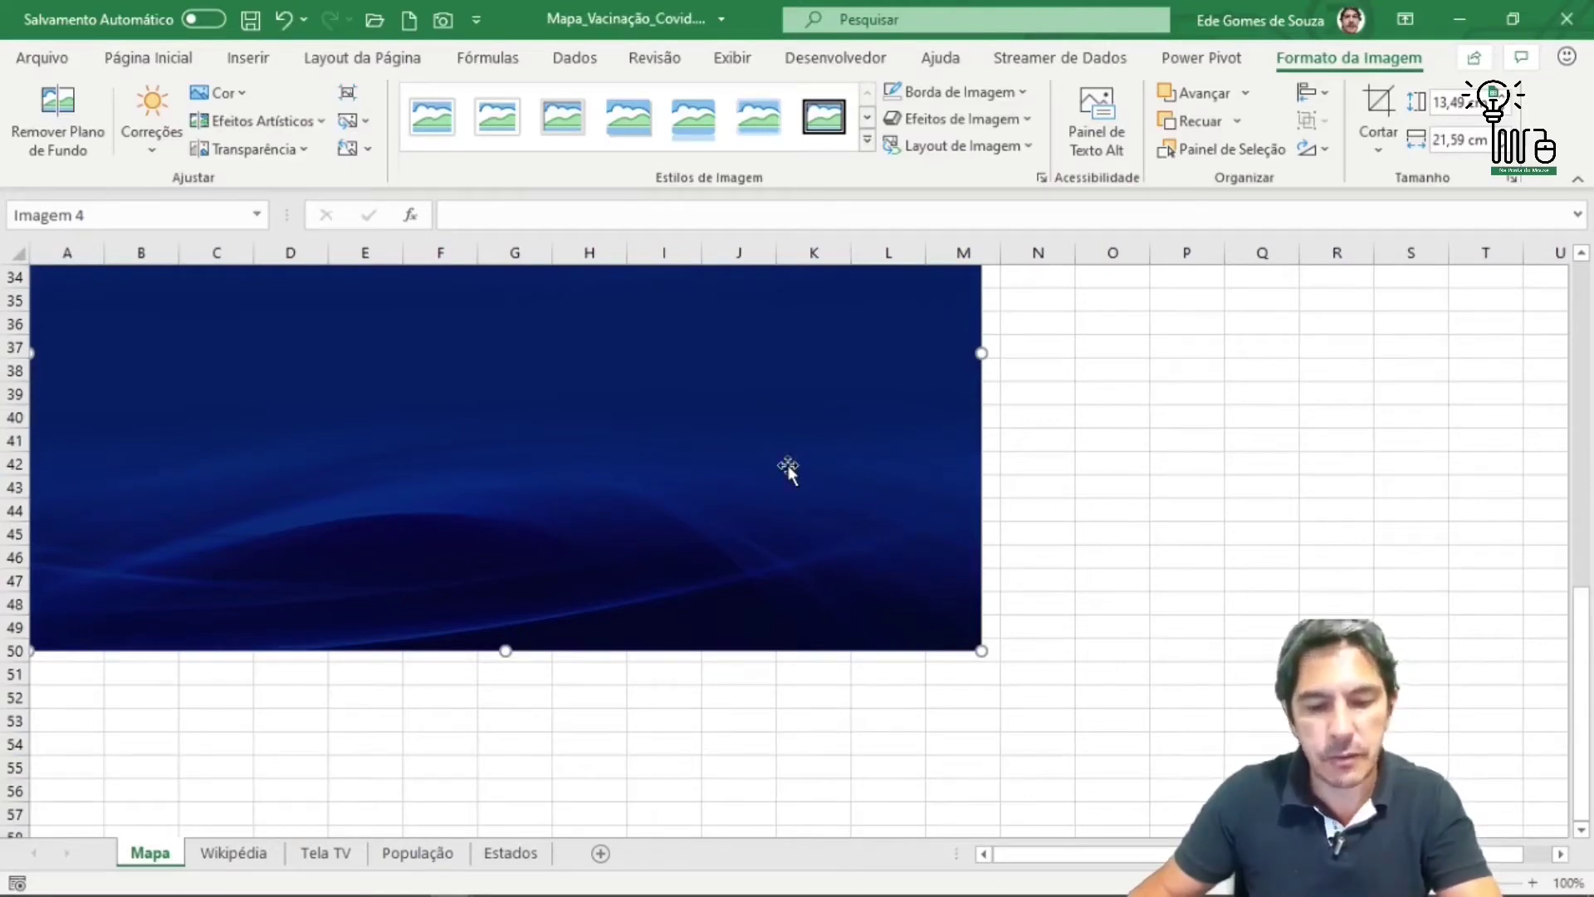
pyautogui.hotkey('ctrl', 'v')
pyautogui.moveTo(518, 469); pyautogui.dragTo(1450, 450)
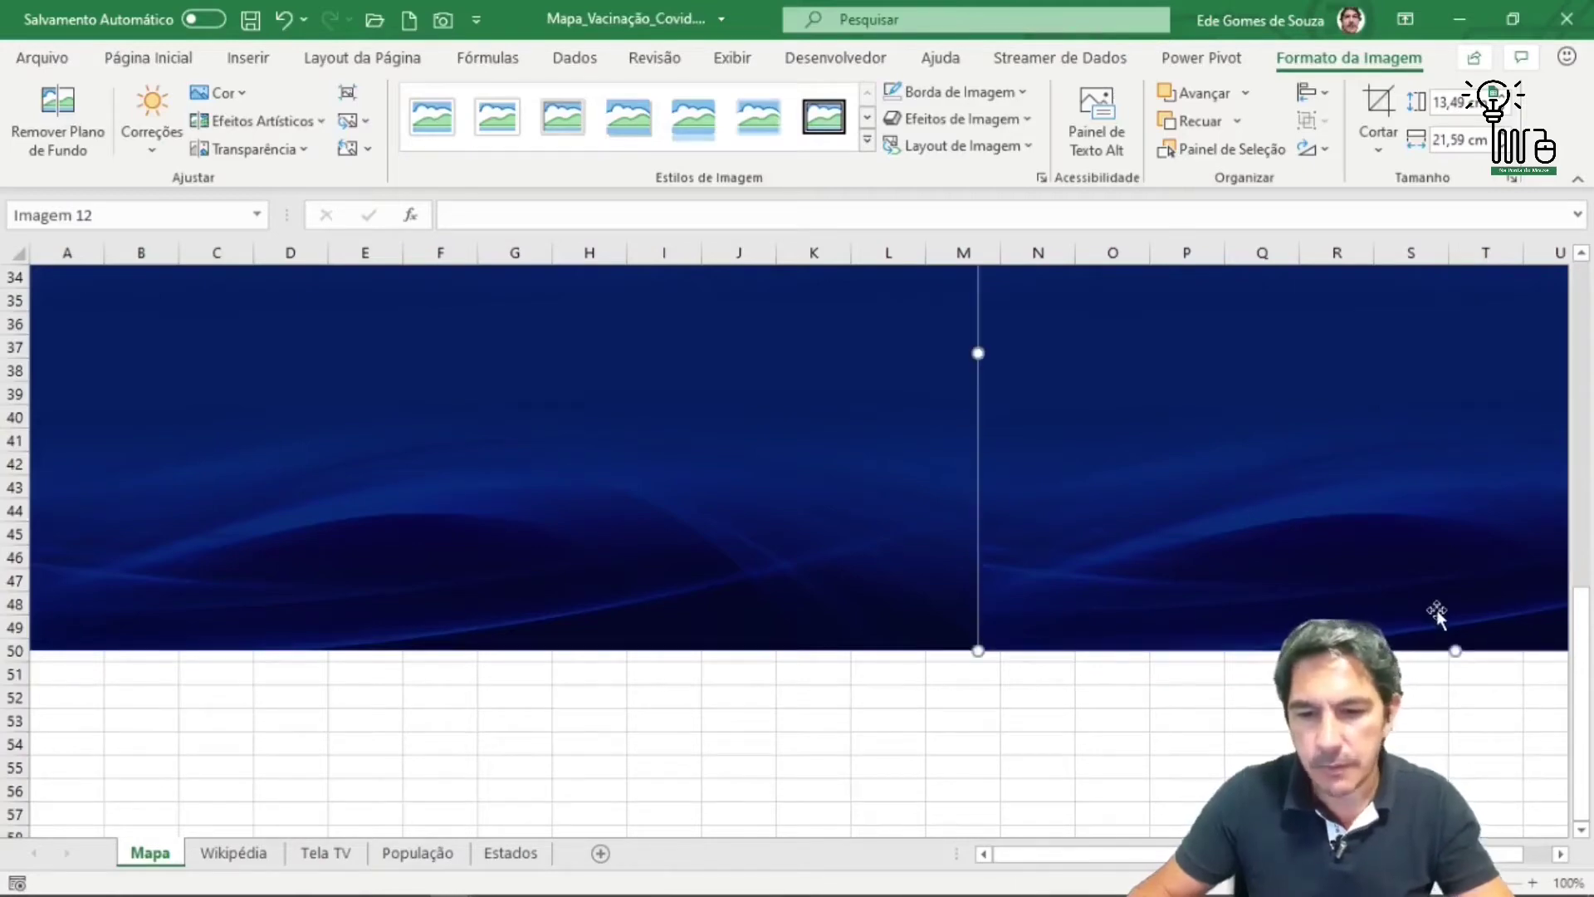
# - Select both blue pictures together, move them up to start at row 1 of the Mapa sheet, and deselect them
pyautogui.scroll(4, 1246, 510)
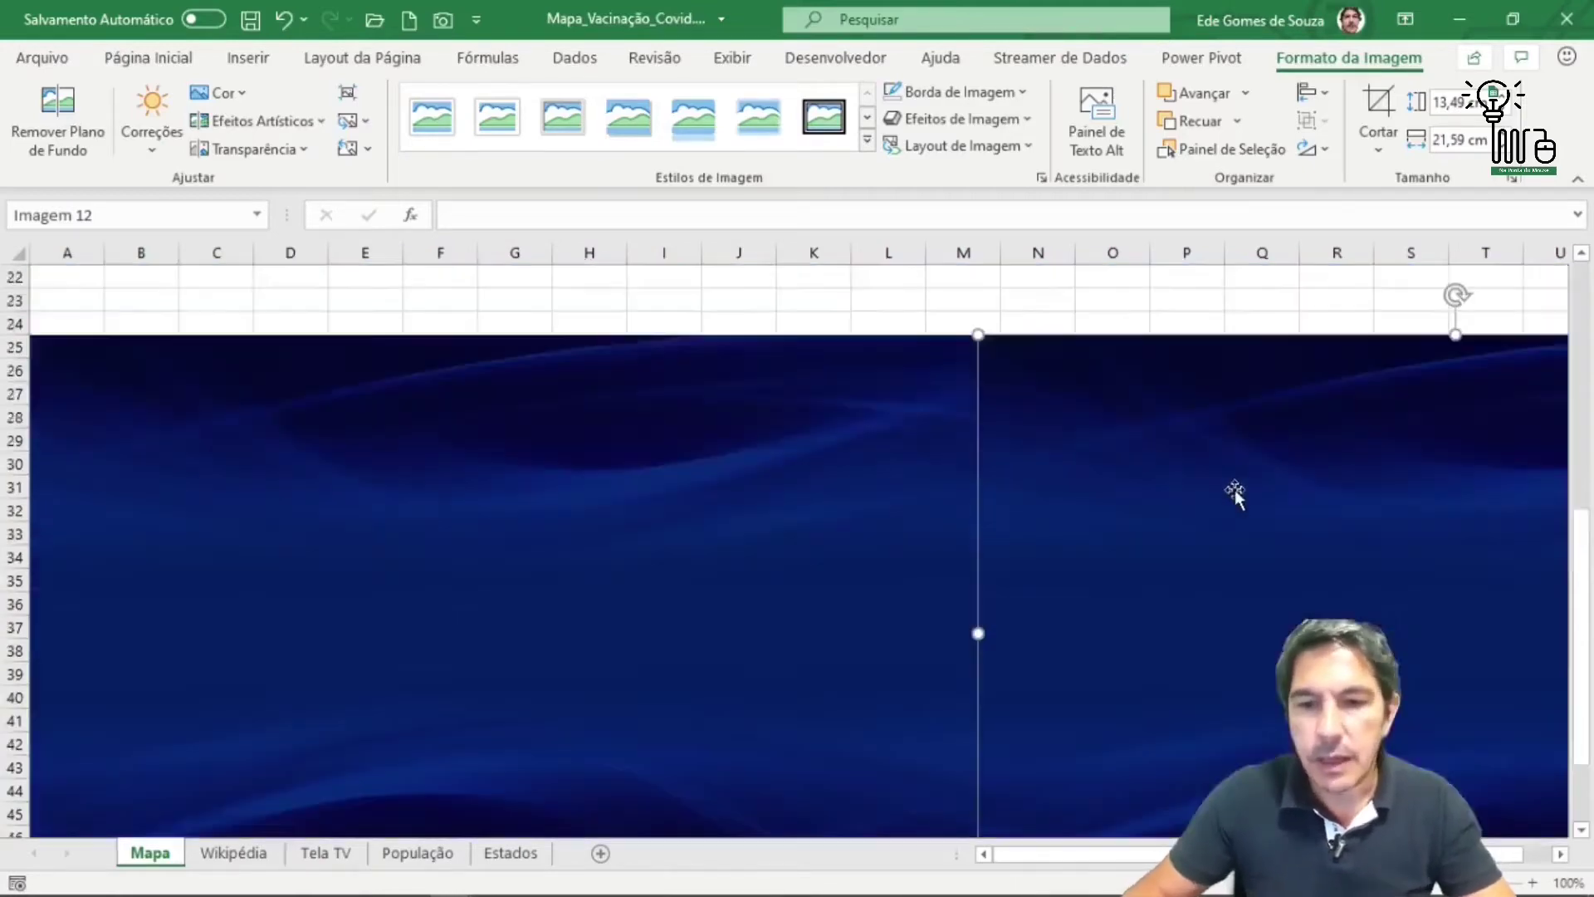
pyautogui.scroll(3, 1234, 490)
pyautogui.click(865, 739)
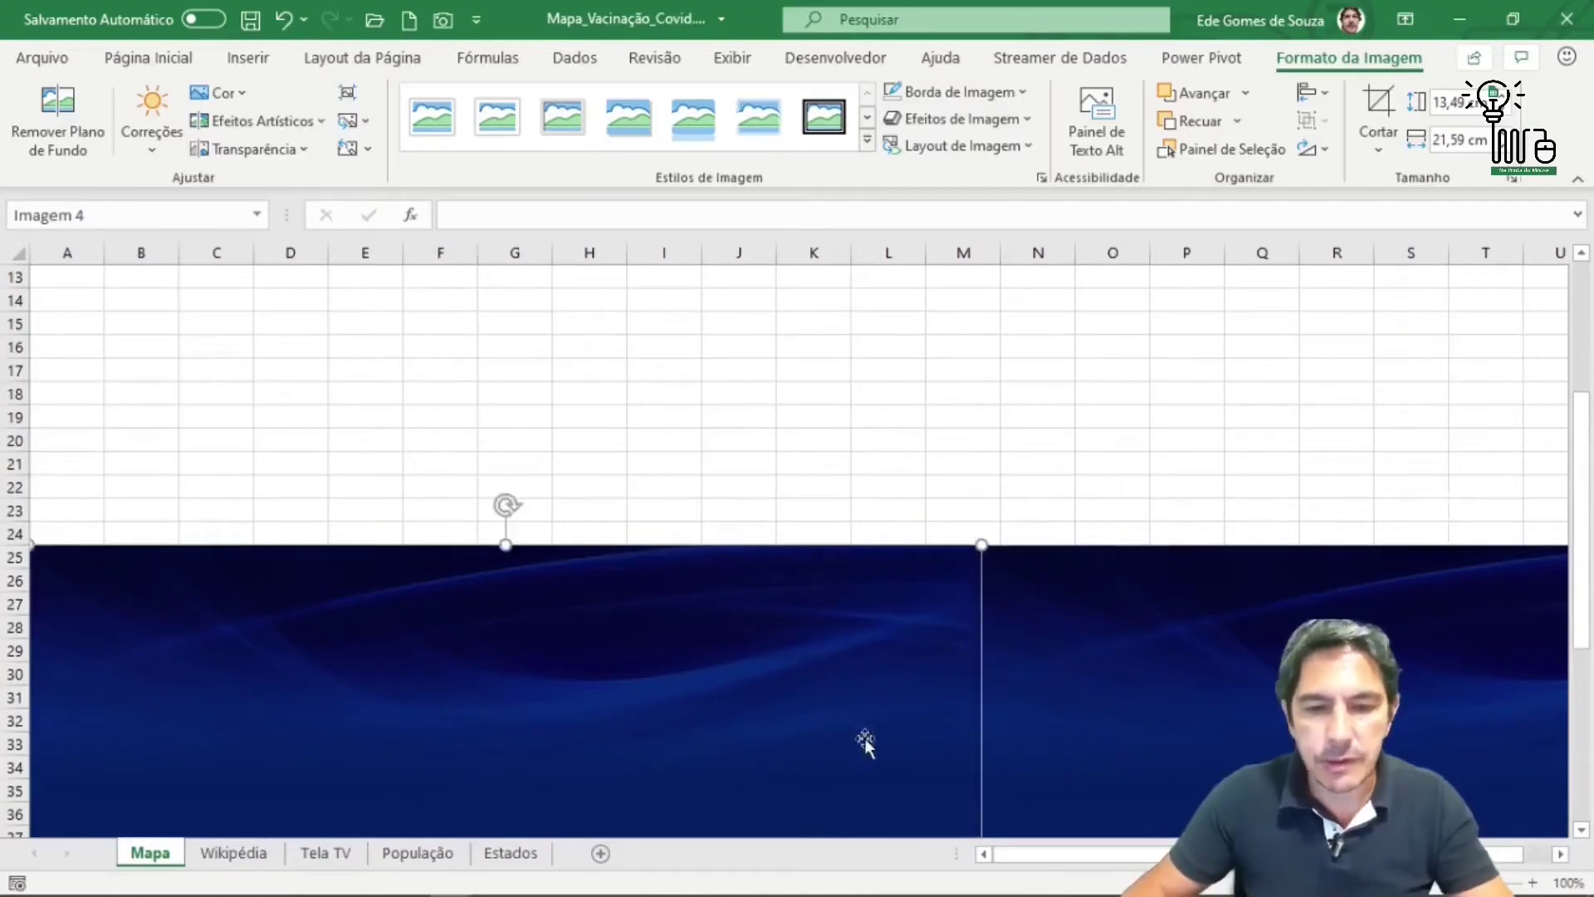
pyautogui.keyDown('shift'); pyautogui.click(1139, 704); pyautogui.keyUp('shift')
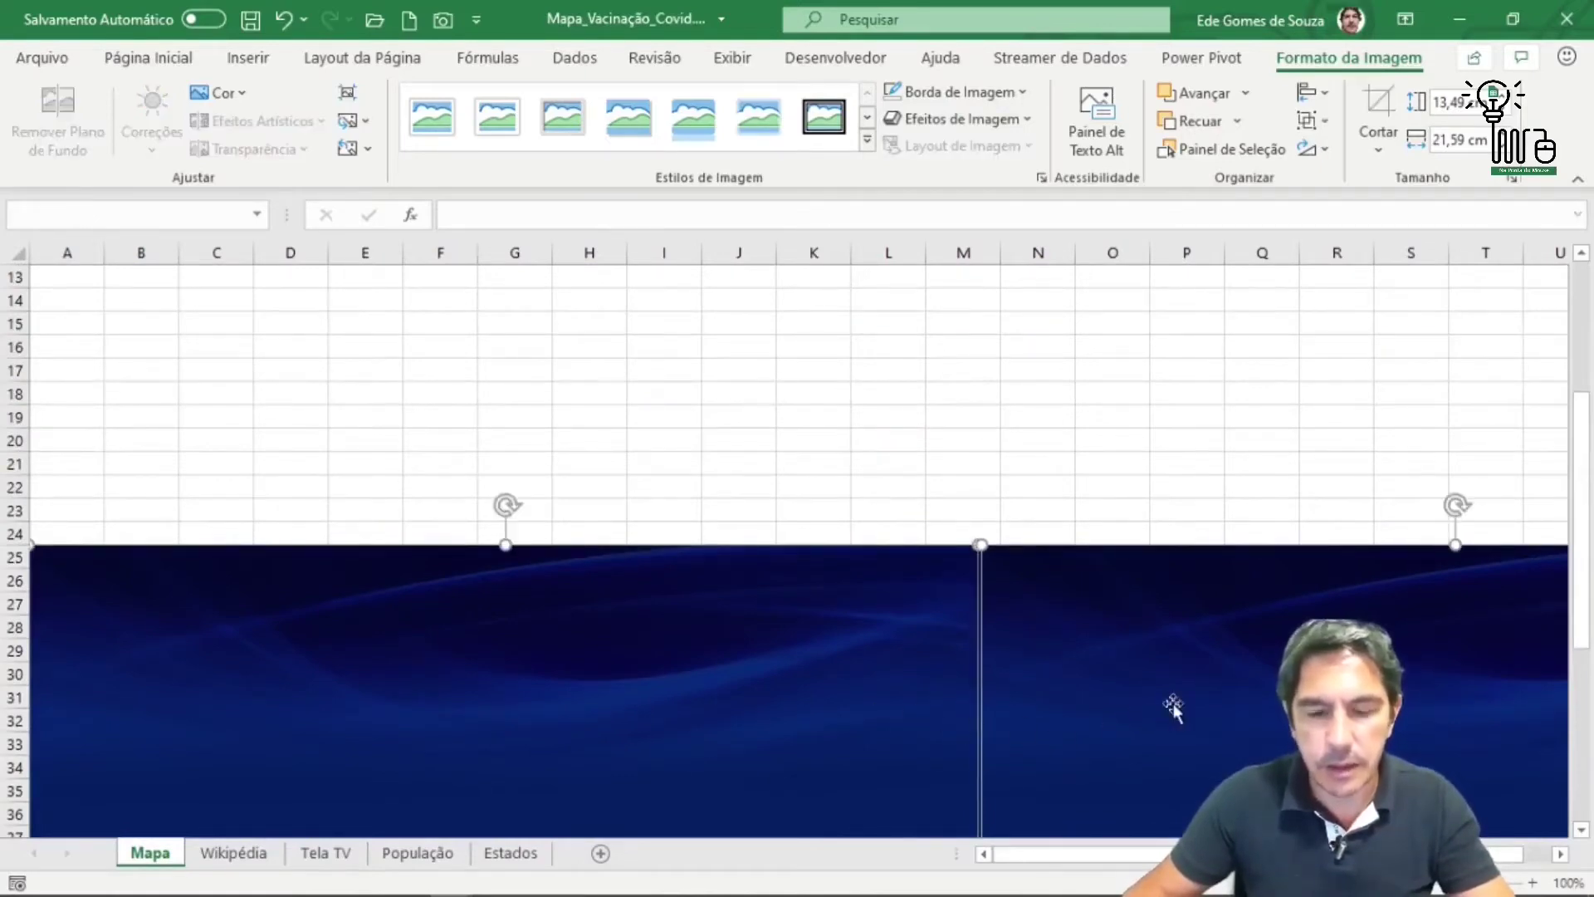
pyautogui.moveTo(1173, 706); pyautogui.dragTo(1178, 420)
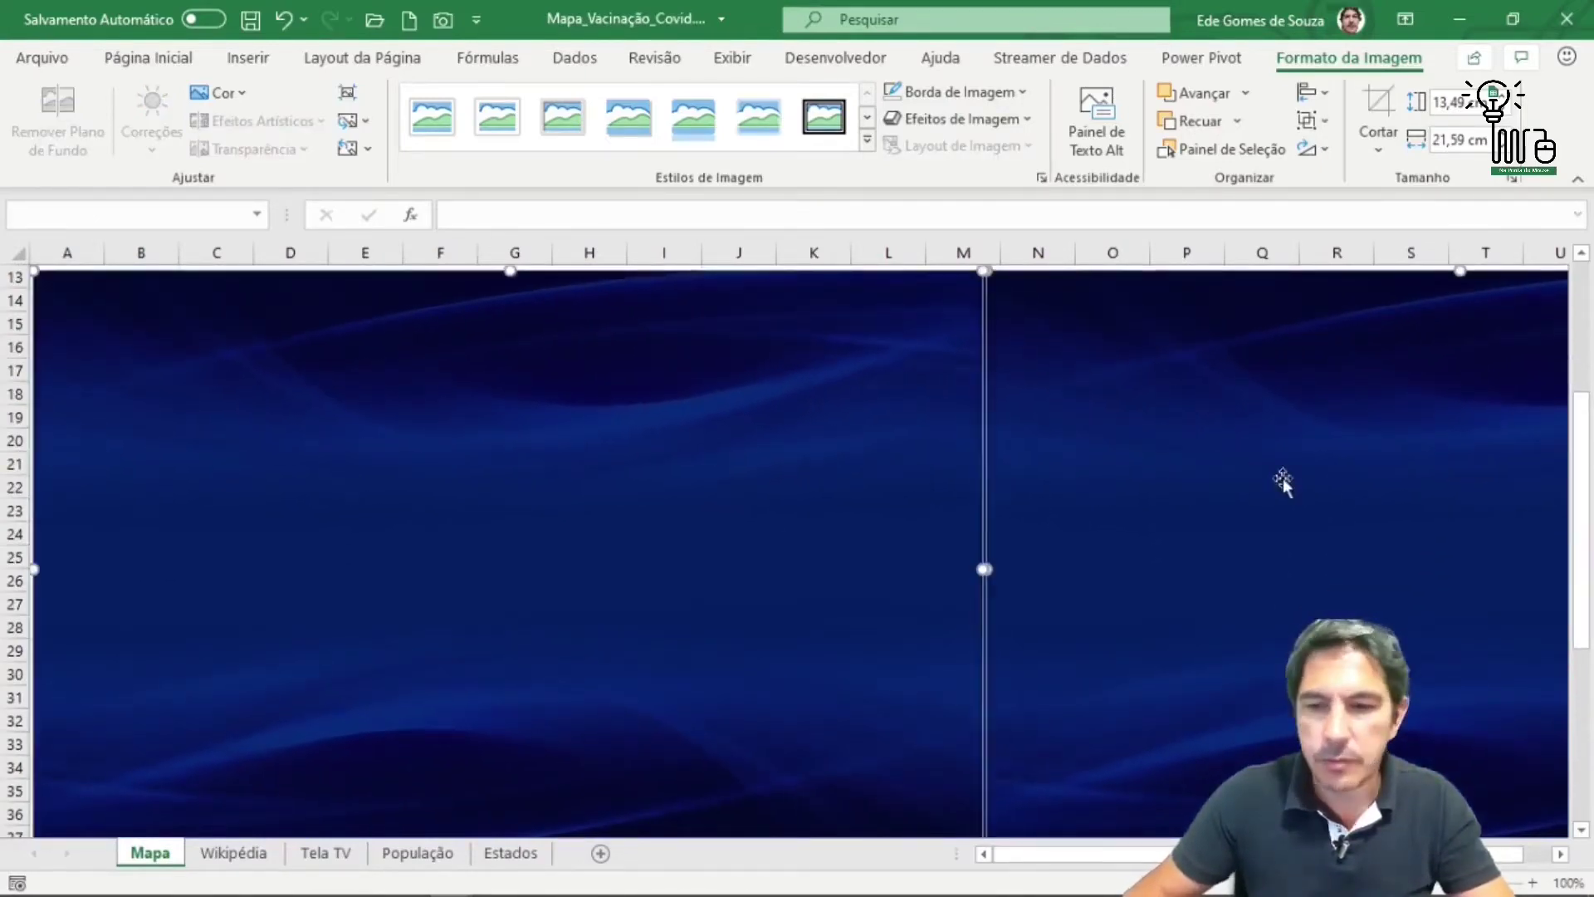
pyautogui.scroll(4, 1283, 482)
pyautogui.moveTo(1243, 640); pyautogui.dragTo(1215, 391)
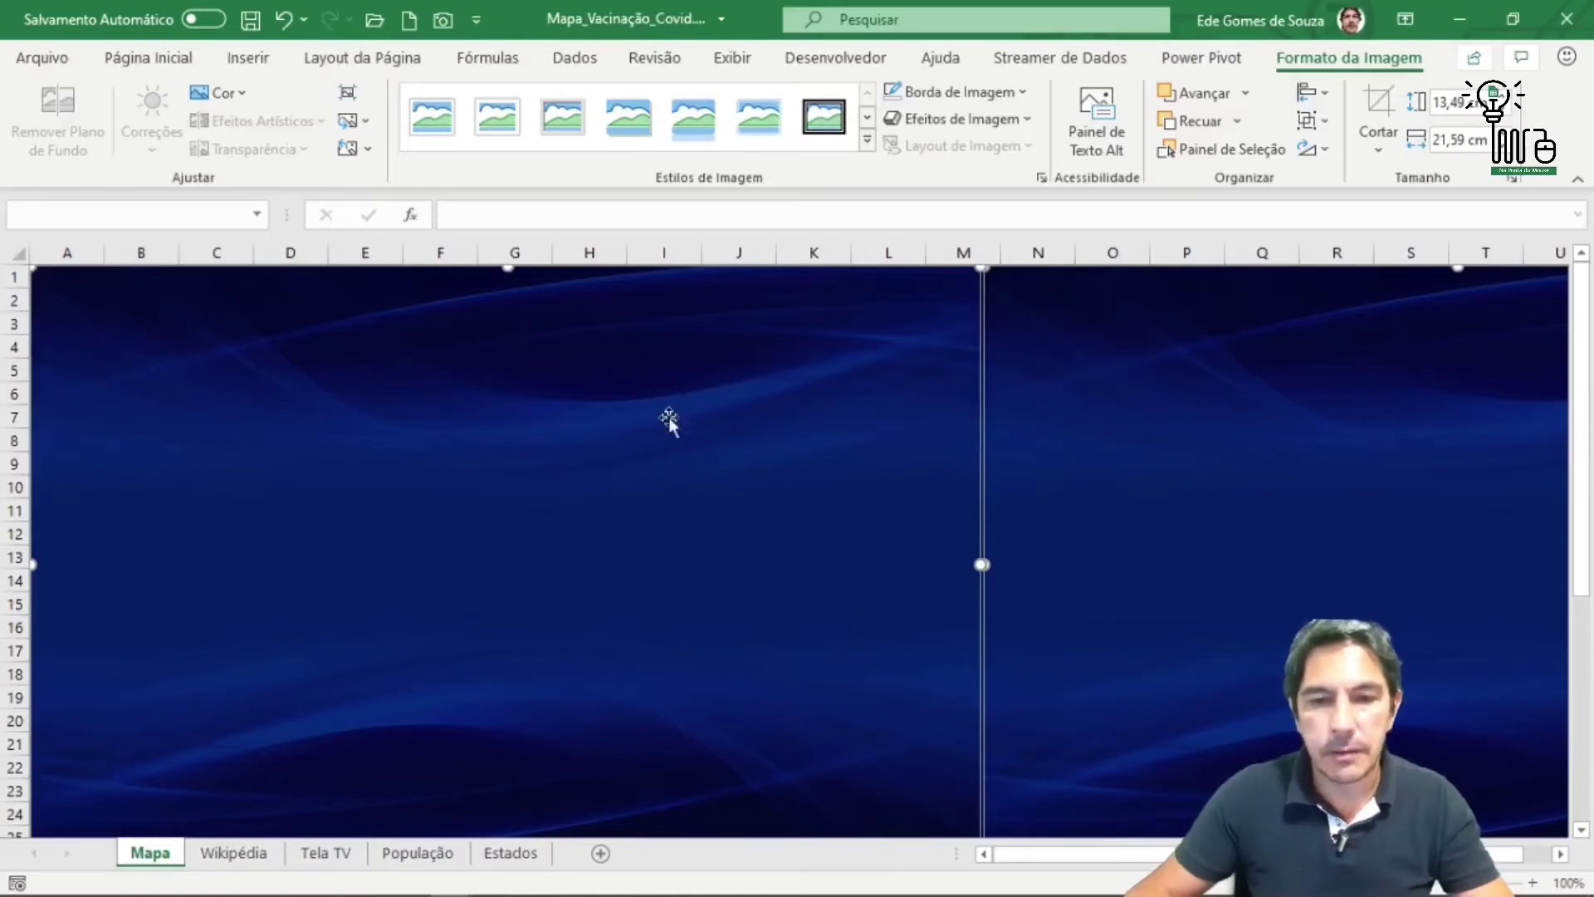
pyautogui.press('Escape')
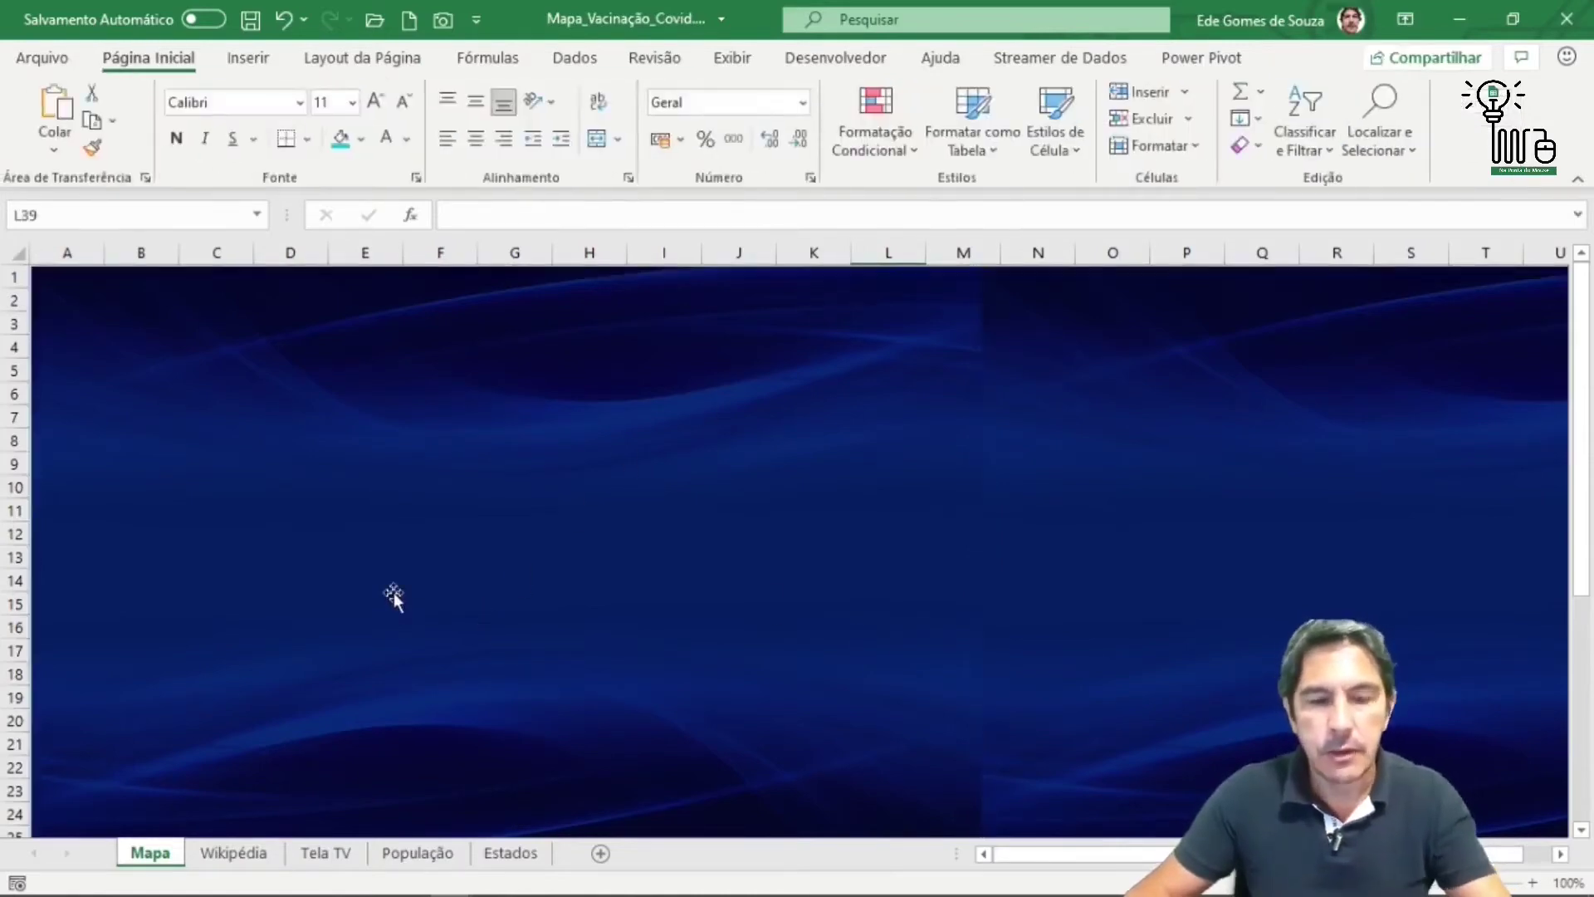
# - Inspect the two background pictures individually and view their coverage of the Mapa sheet with the ribbon collapsed
pyautogui.click(450, 655)
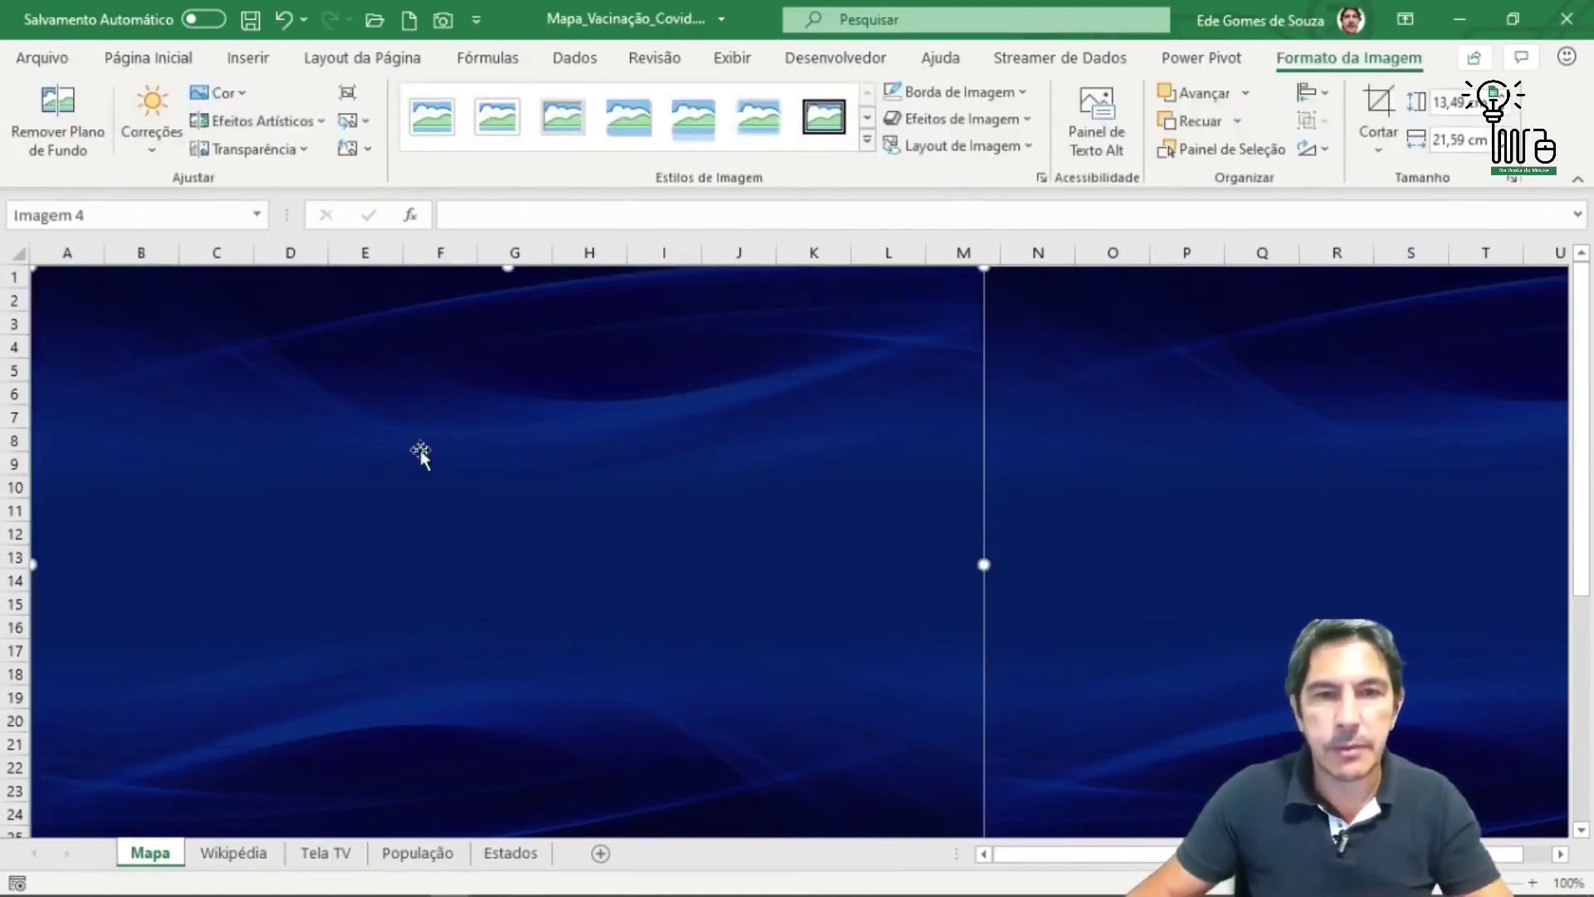
pyautogui.click(1164, 461)
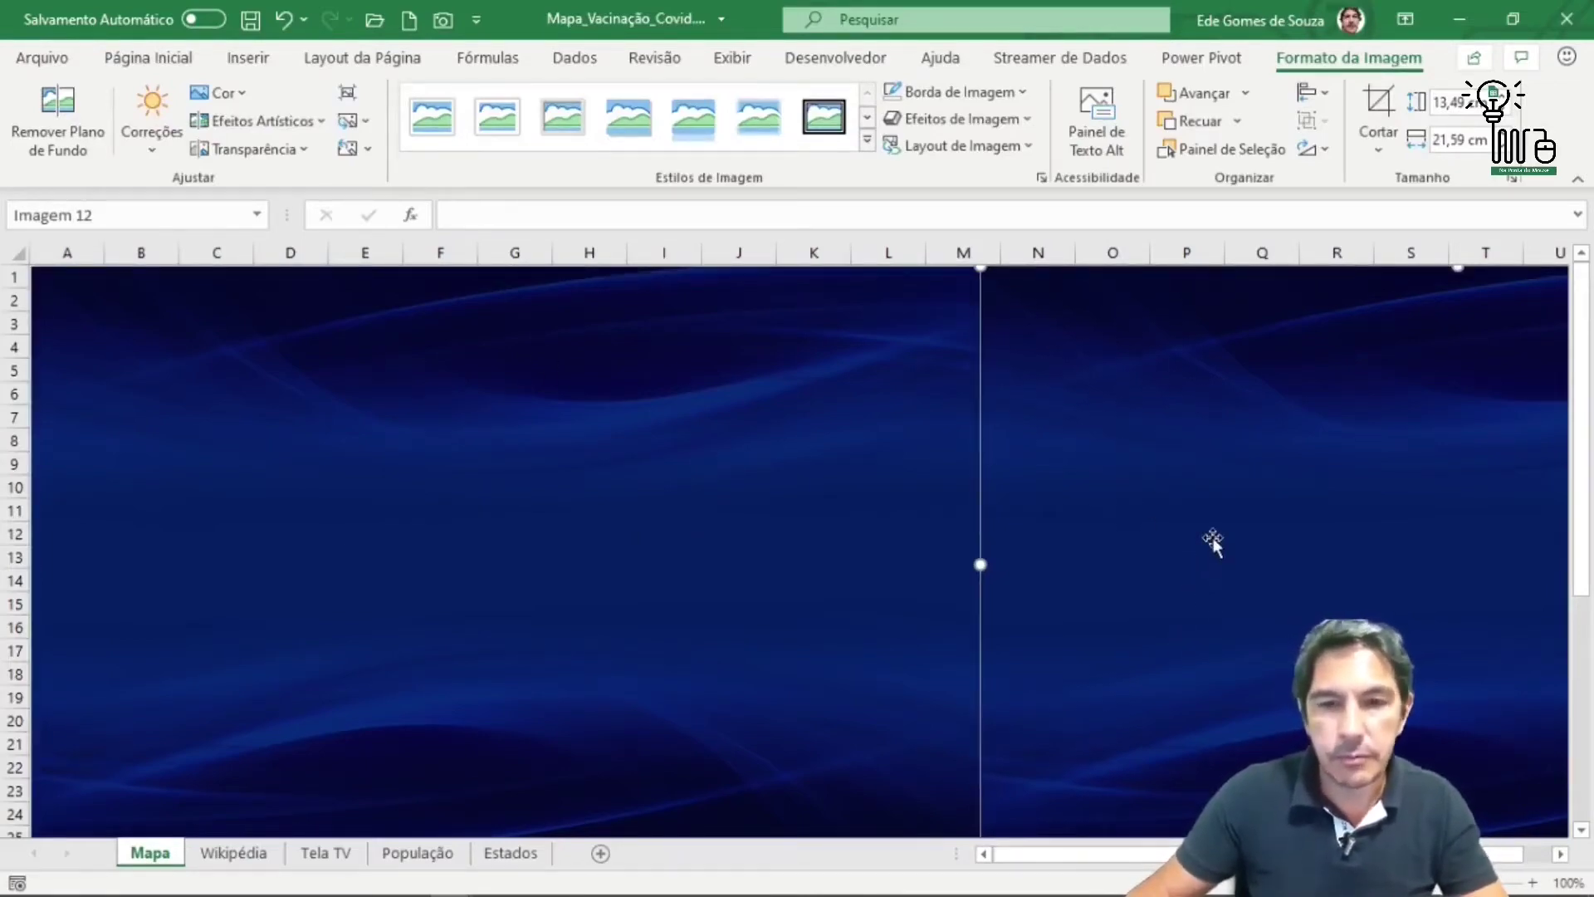
pyautogui.rightClick(1163, 482)
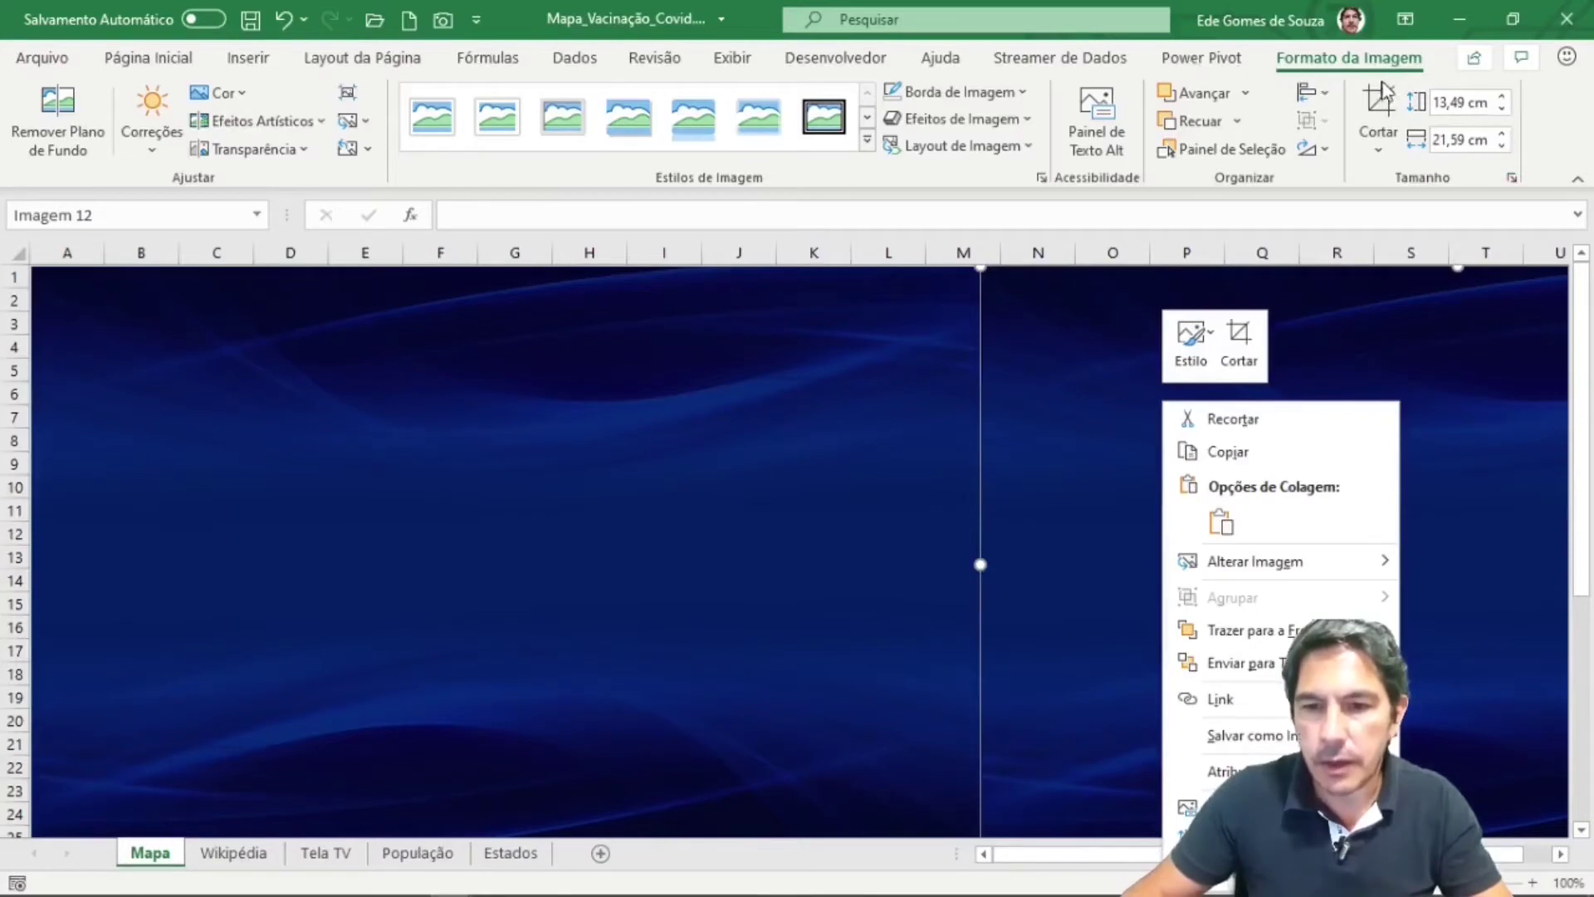
pyautogui.click(1366, 63)
pyautogui.doubleClick(1366, 63)
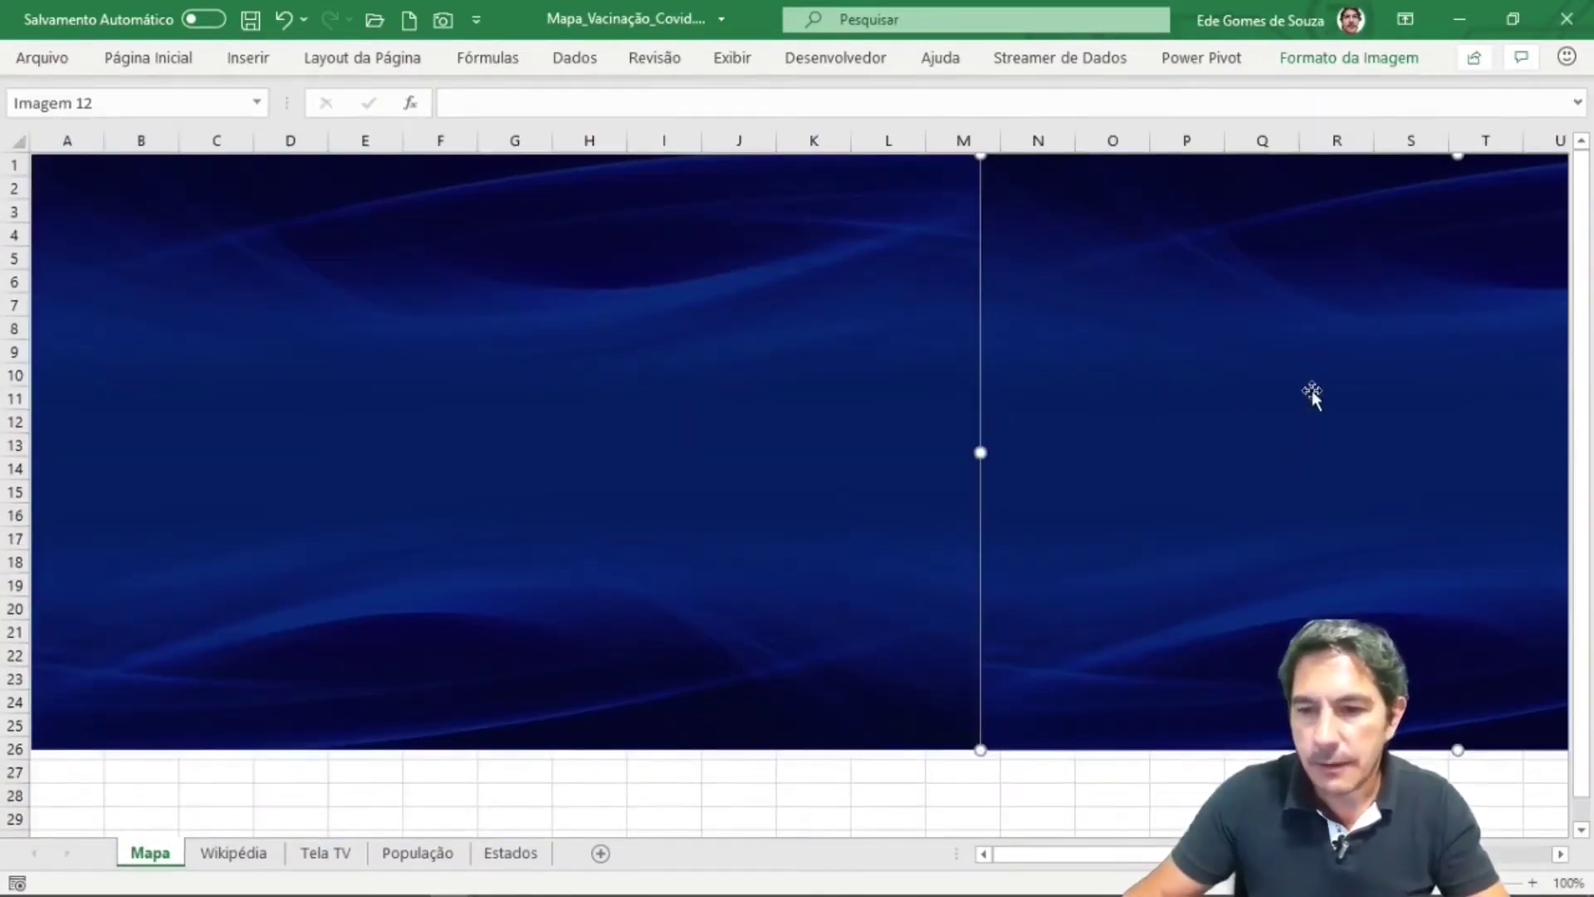
pyautogui.moveTo(1577, 627); pyautogui.dragTo(1577, 475)
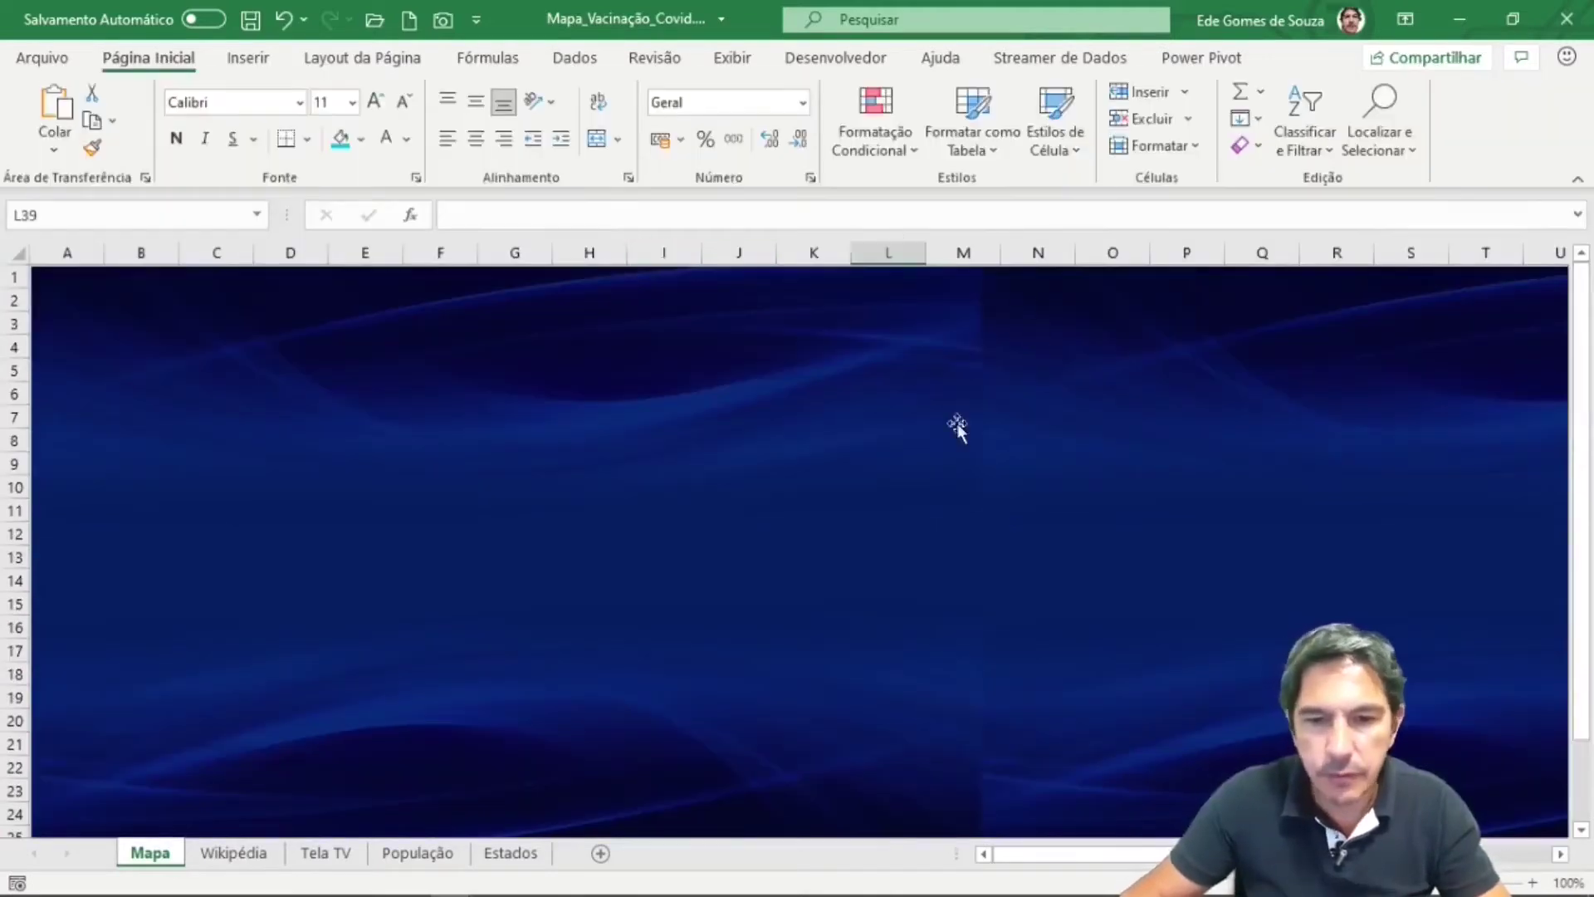
# - Flip the second blue picture horizontally so it mirrors the first one at their shared edge
pyautogui.click(1121, 475)
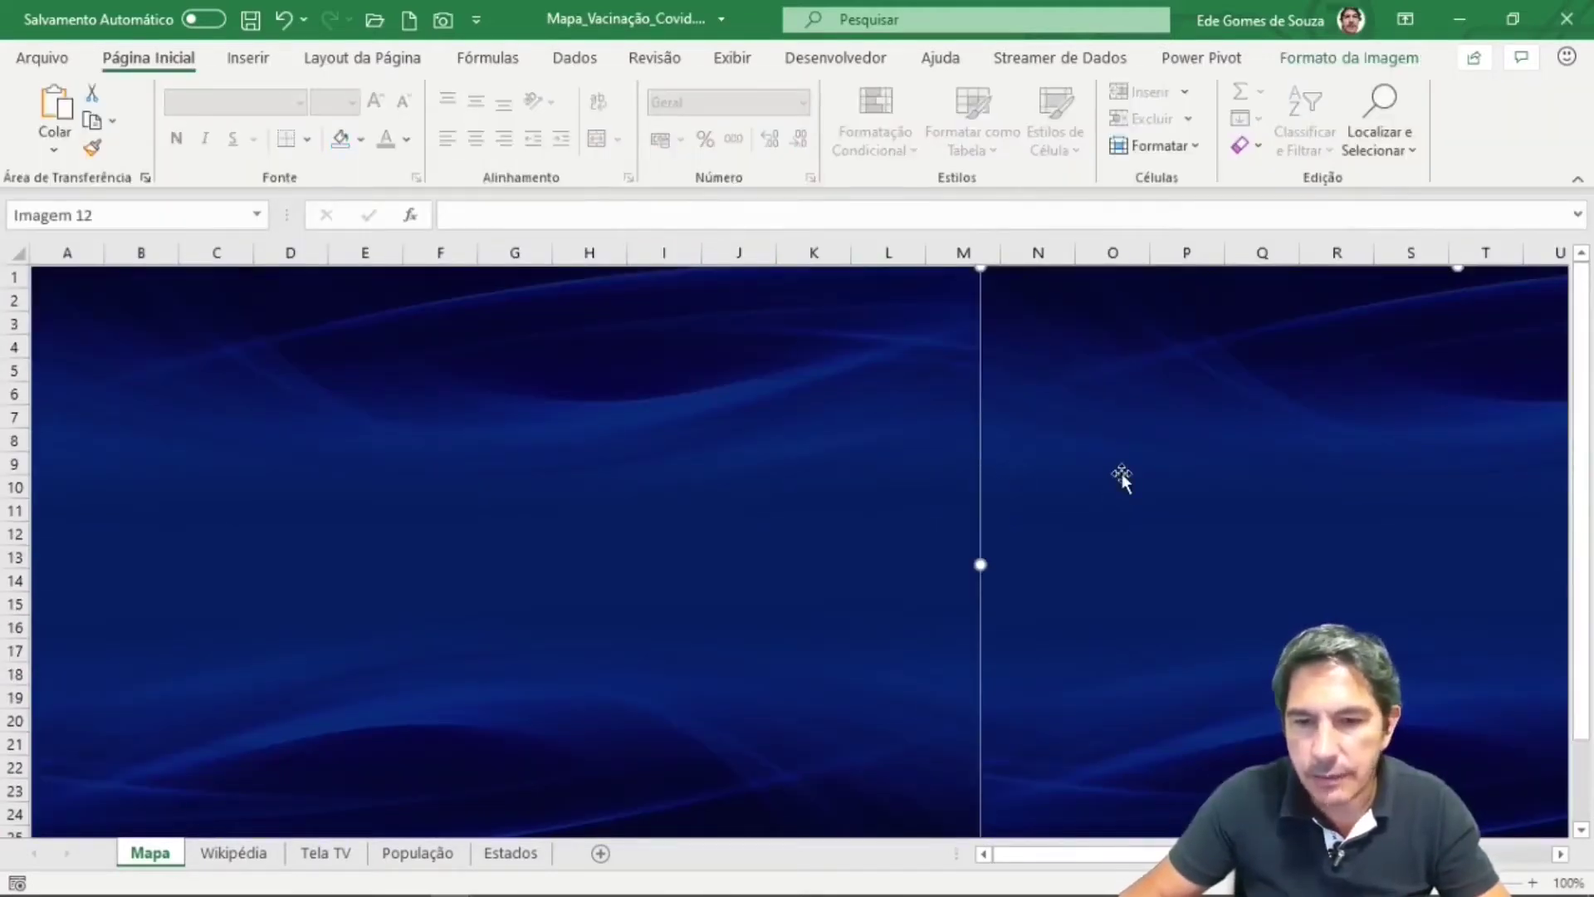
pyautogui.click(1327, 58)
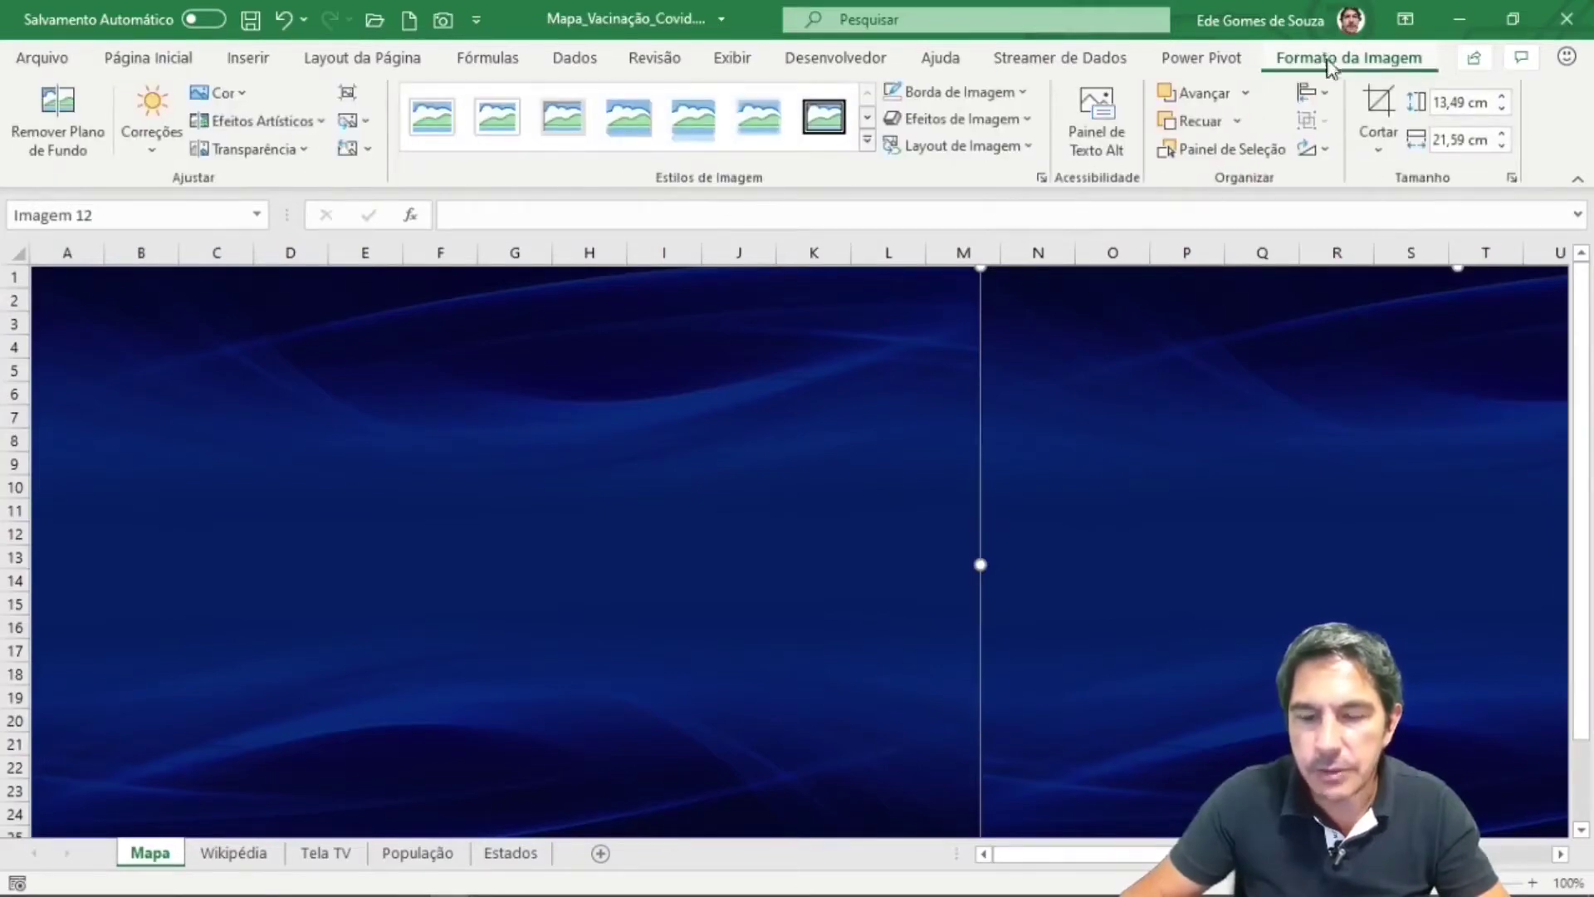
pyautogui.click(1325, 150)
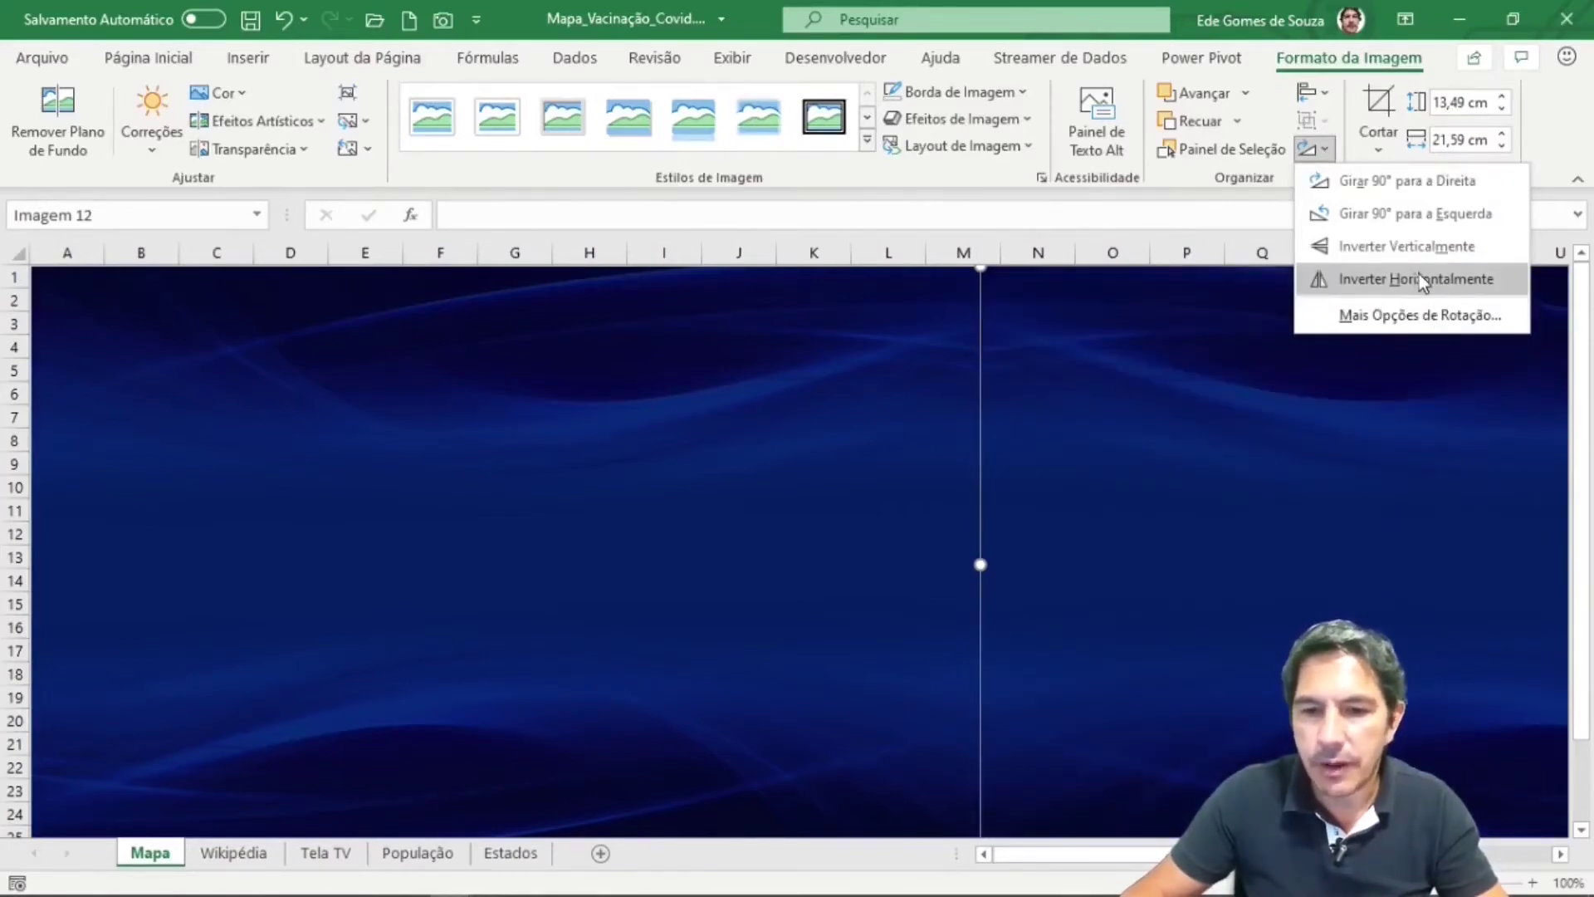
pyautogui.click(1418, 278)
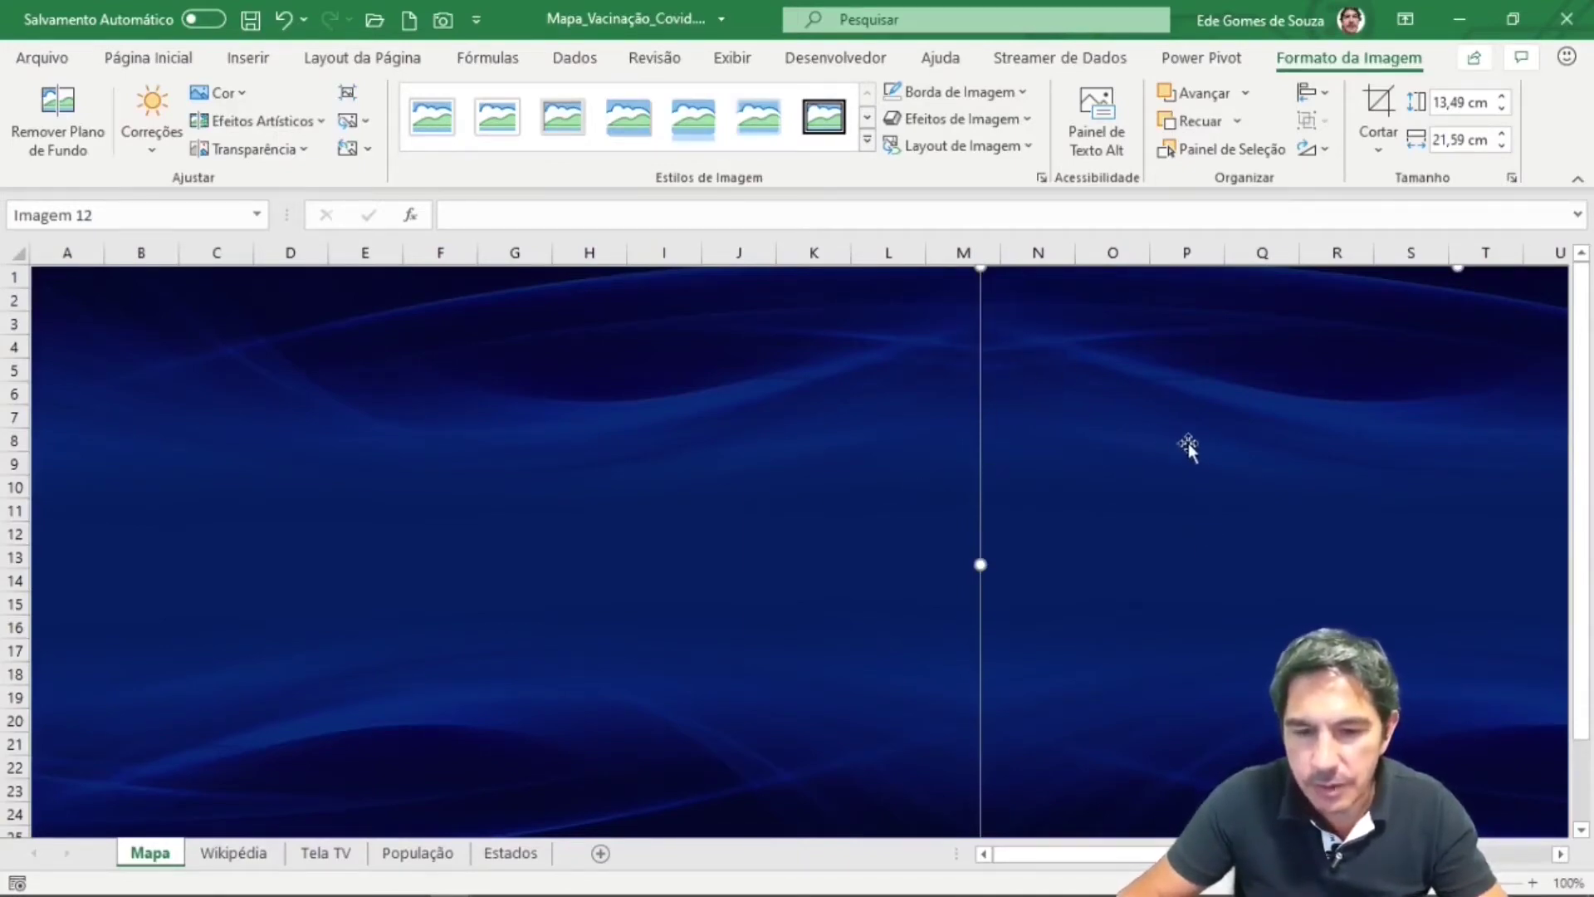
# - Nudge the two blue pictures together so their edges overlap slightly in column M, and undo the last nudge
pyautogui.moveTo(1203, 445); pyautogui.dragTo(1202, 446)
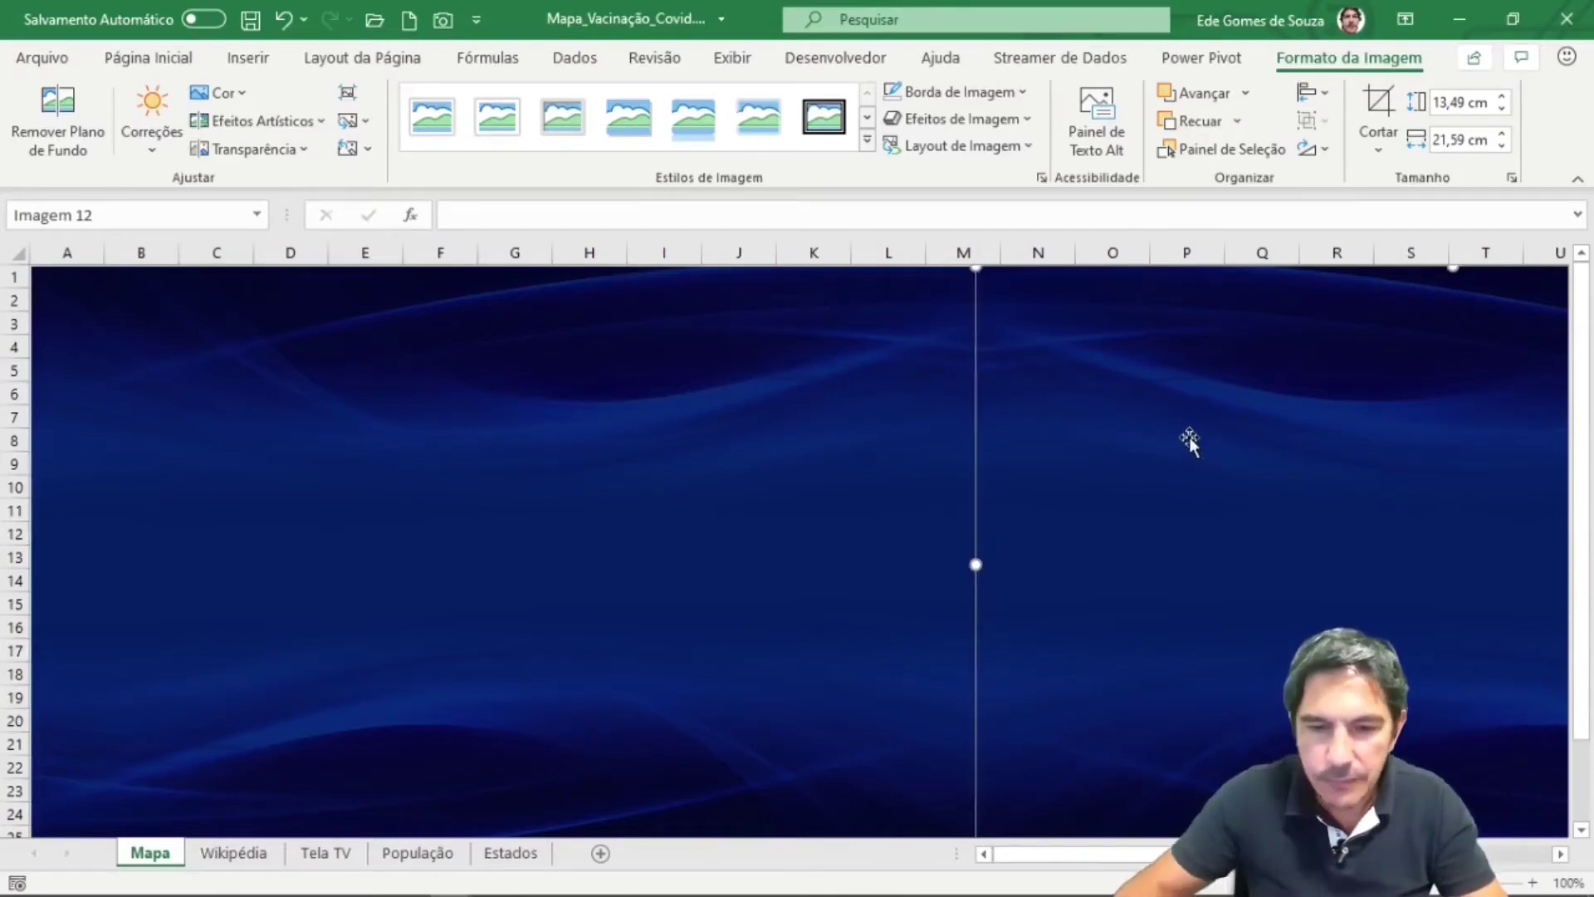
pyautogui.moveTo(924, 467); pyautogui.dragTo(930, 466)
pyautogui.click(1160, 475)
pyautogui.moveTo(837, 532); pyautogui.dragTo(891, 496)
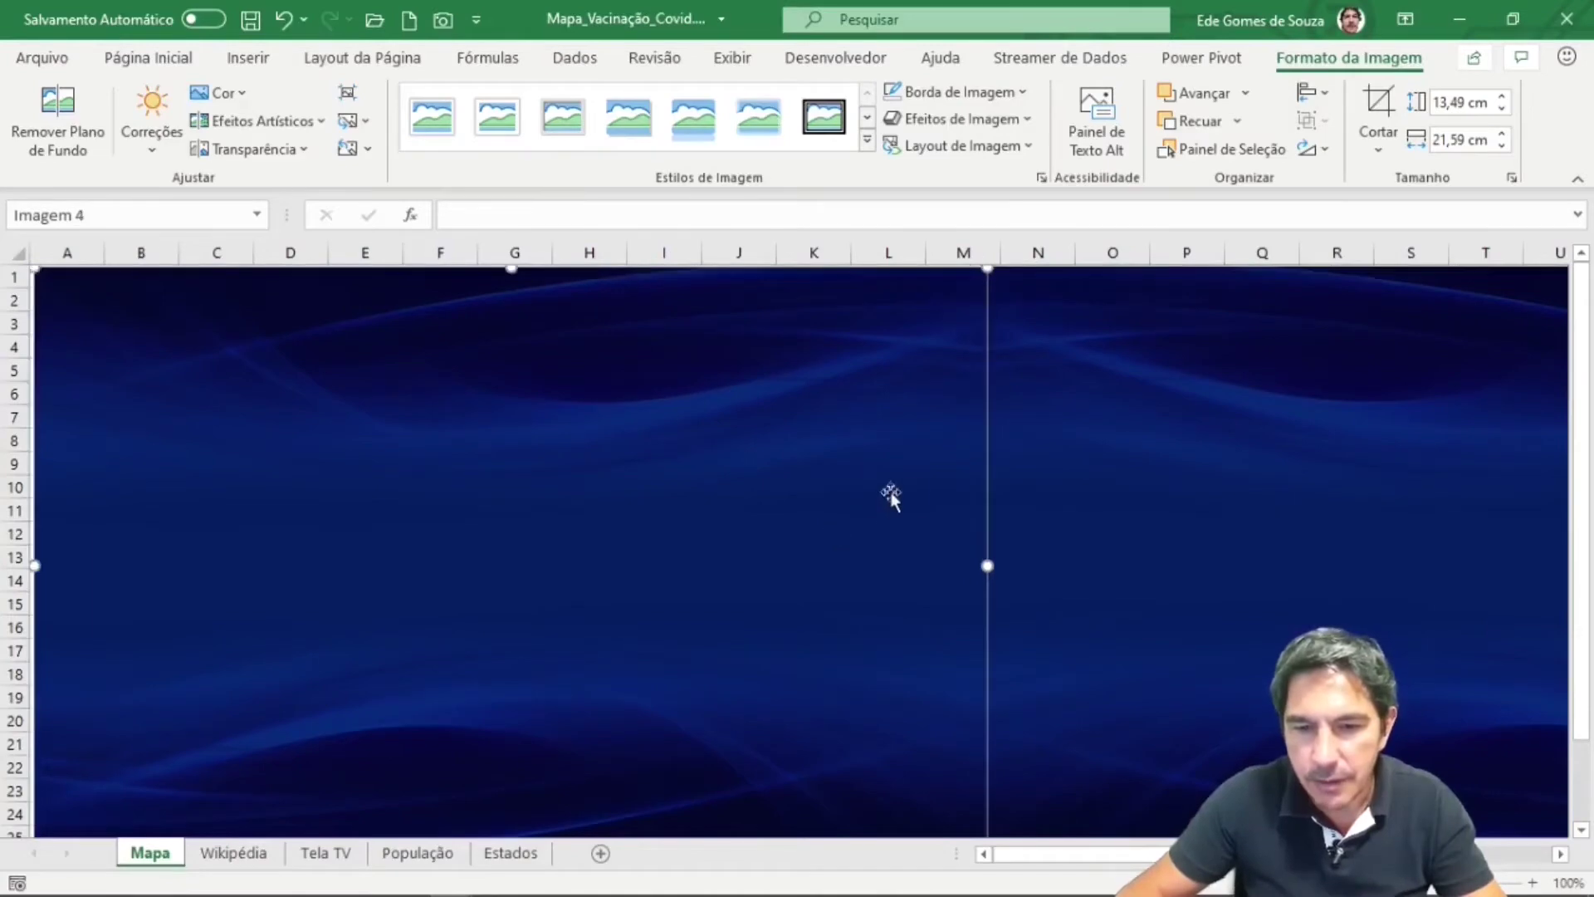
pyautogui.click(1156, 523)
pyautogui.moveTo(900, 569); pyautogui.dragTo(895, 569)
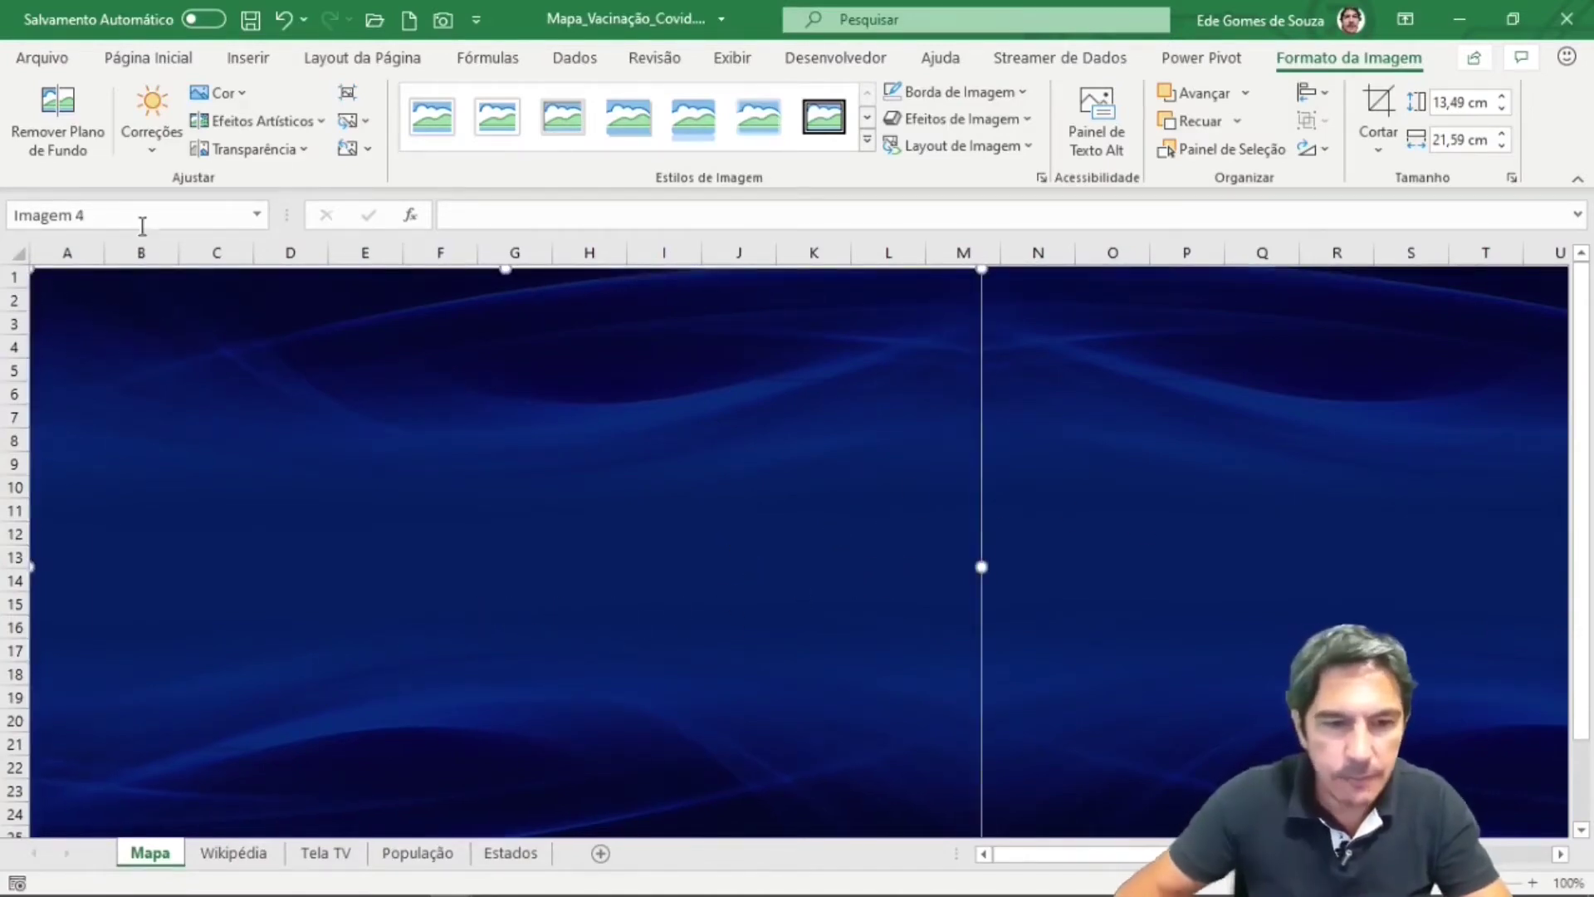
pyautogui.click(282, 23)
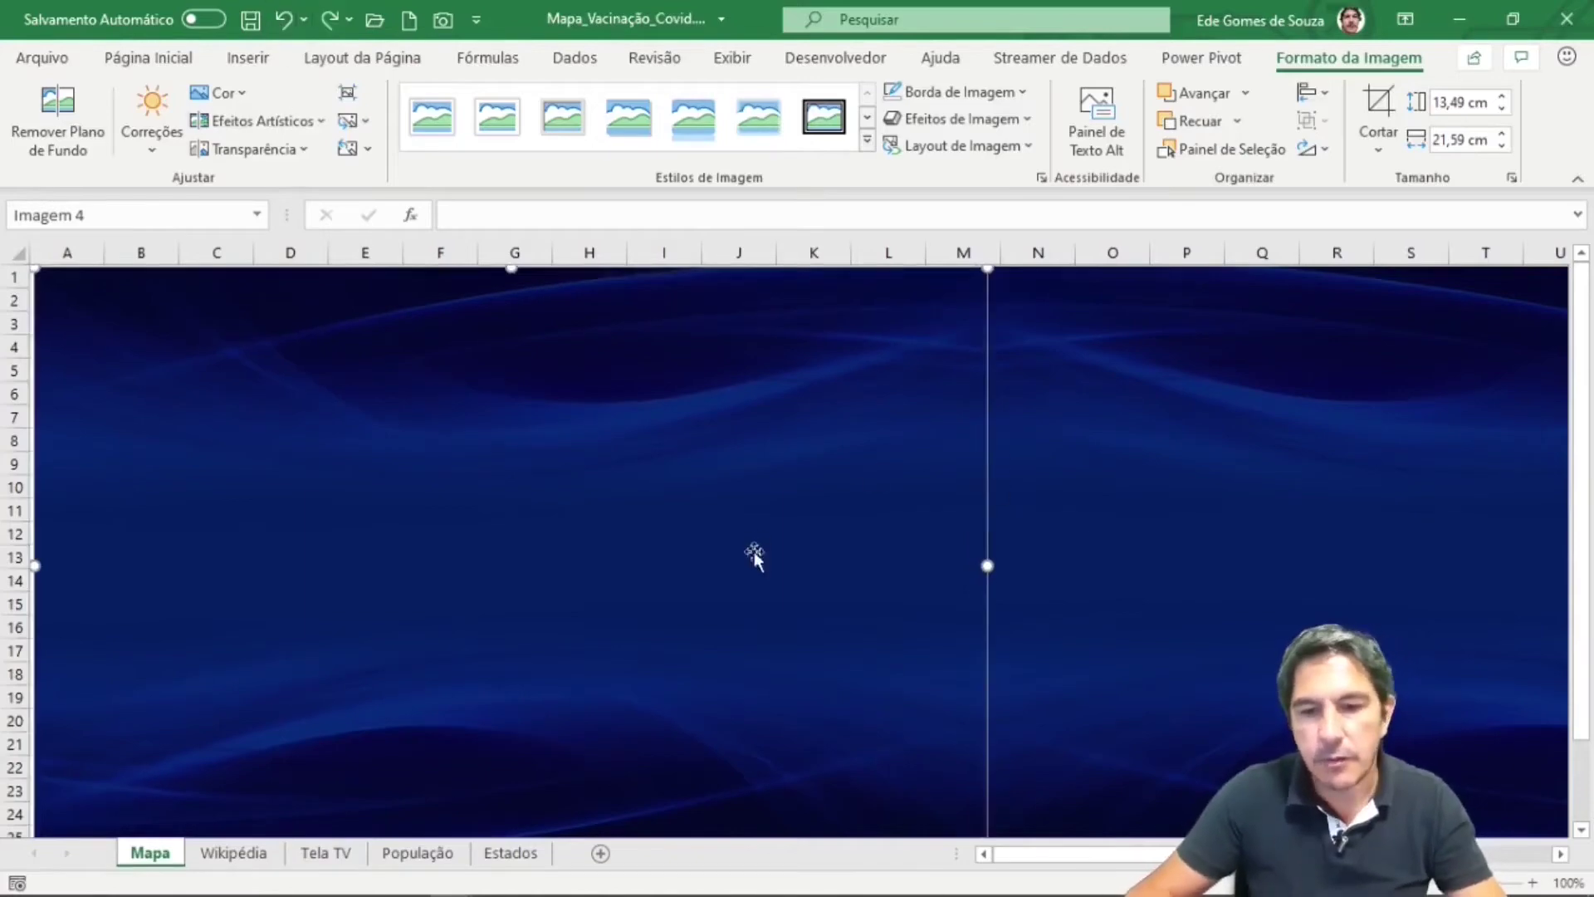
# - Examine how the edges of the two blue pictures line up and which alignment options are offered
pyautogui.keyDown('ctrl'); pyautogui.click(1169, 460); pyautogui.keyUp('ctrl')
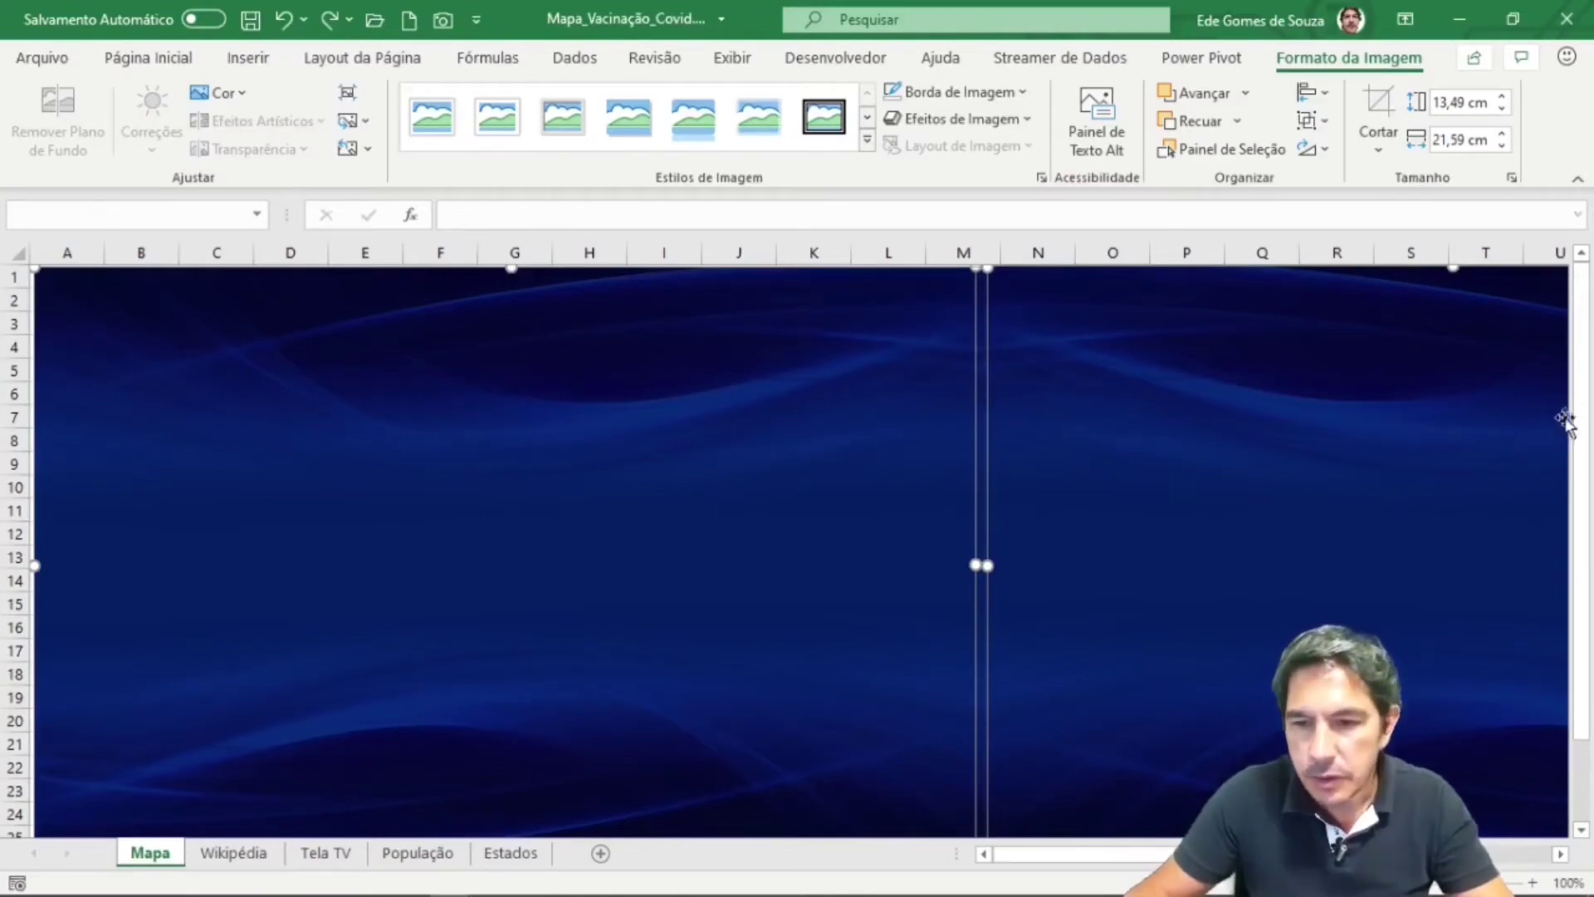
pyautogui.scroll(-4, 1203, 524)
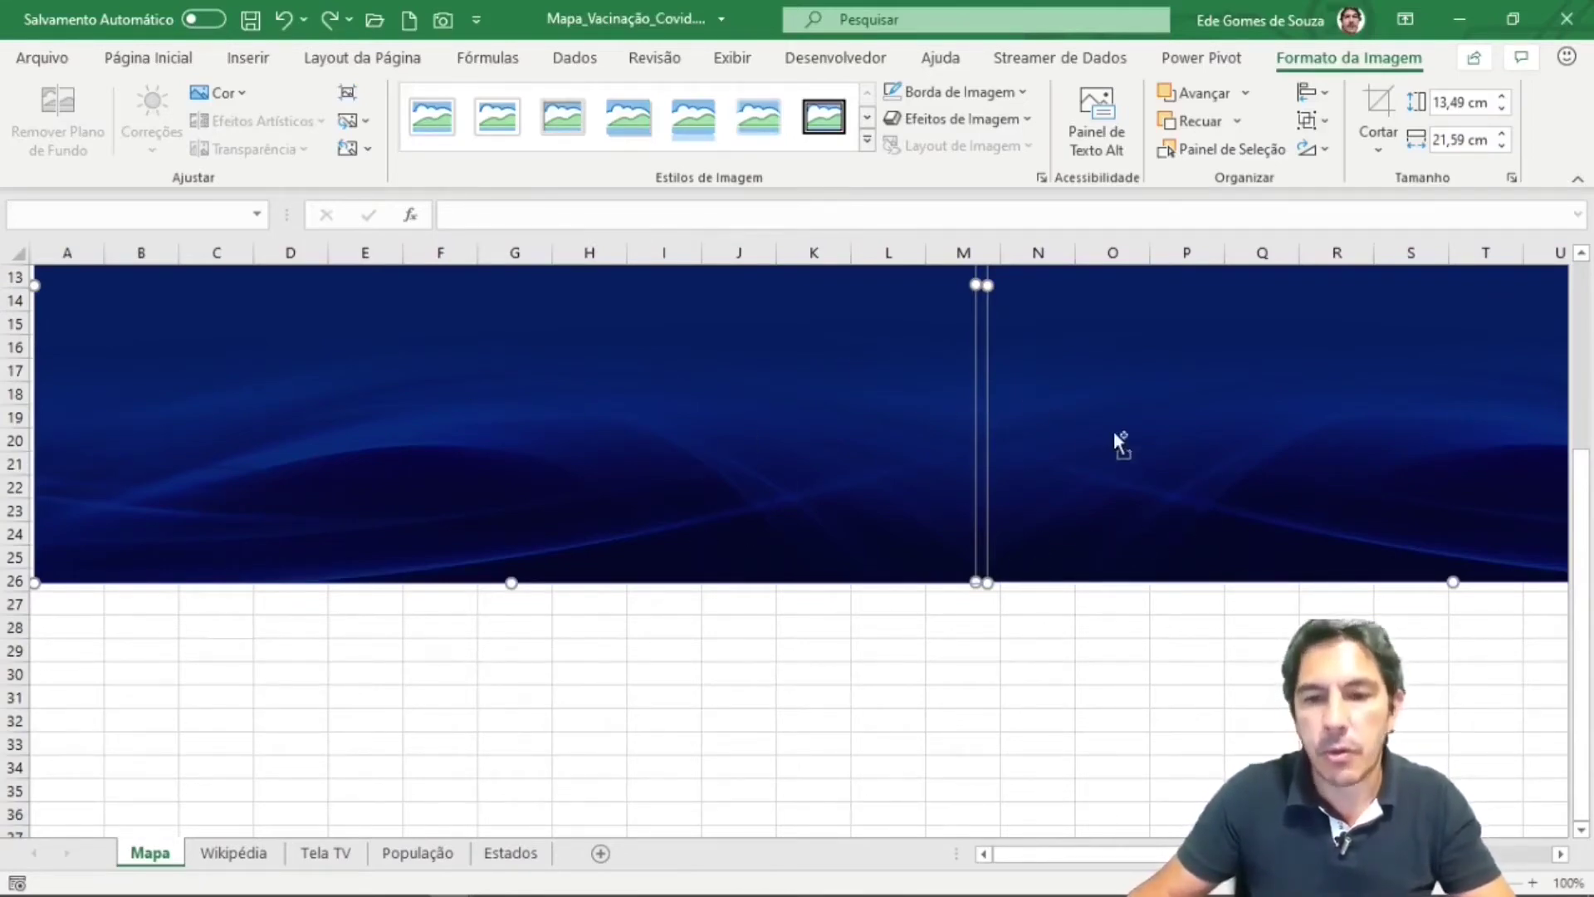
pyautogui.keyDown('ctrl'); pyautogui.click(1114, 402); pyautogui.keyUp('ctrl')
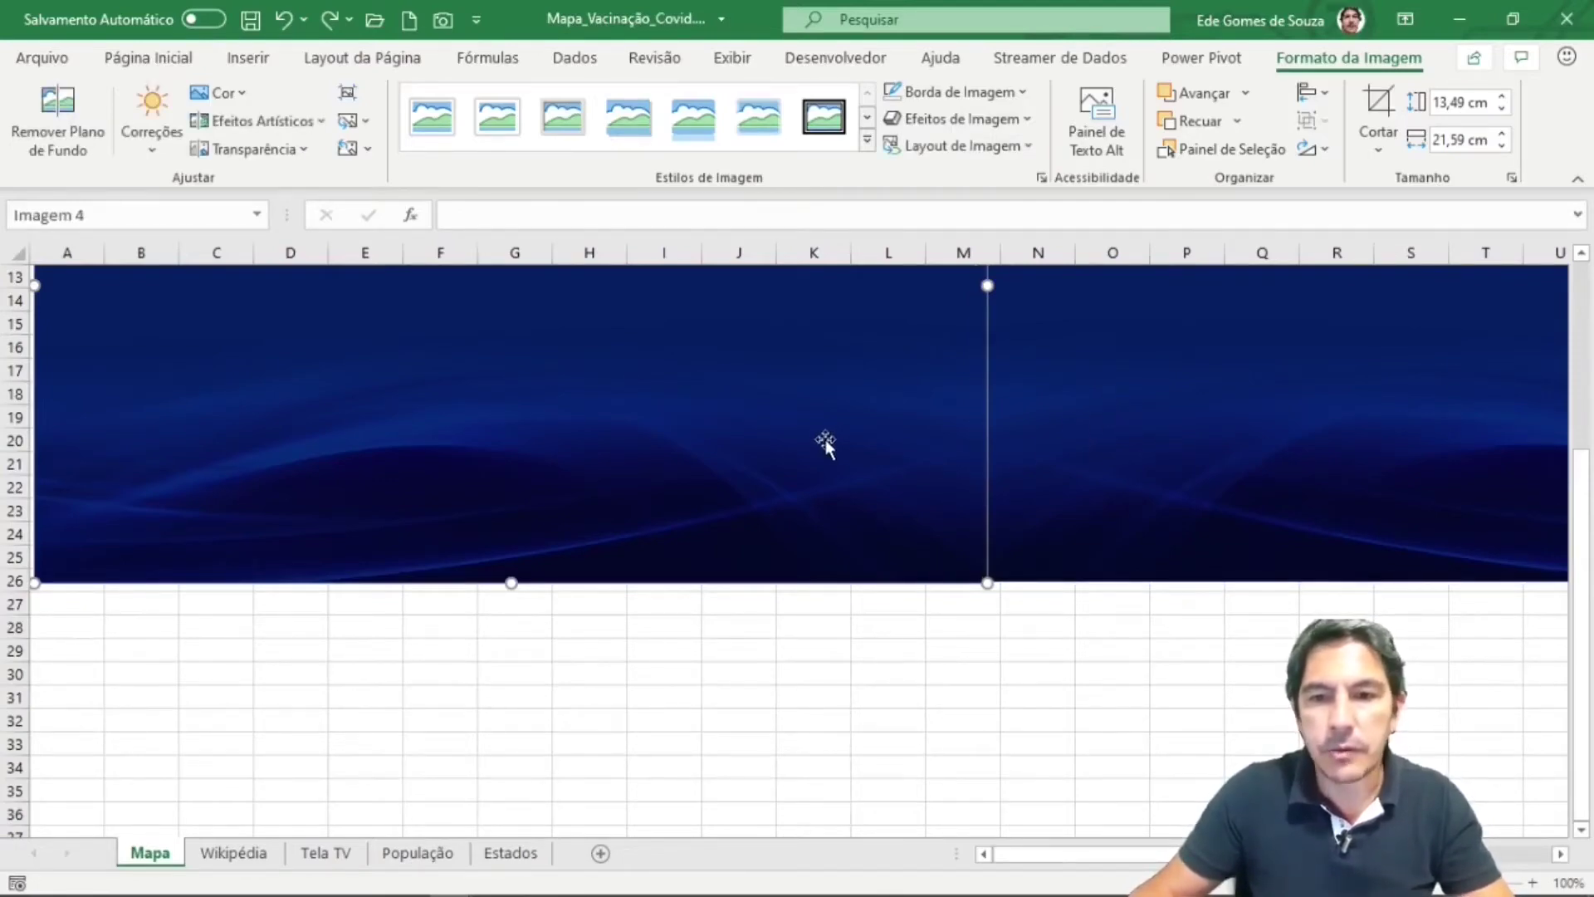
pyautogui.click(1325, 91)
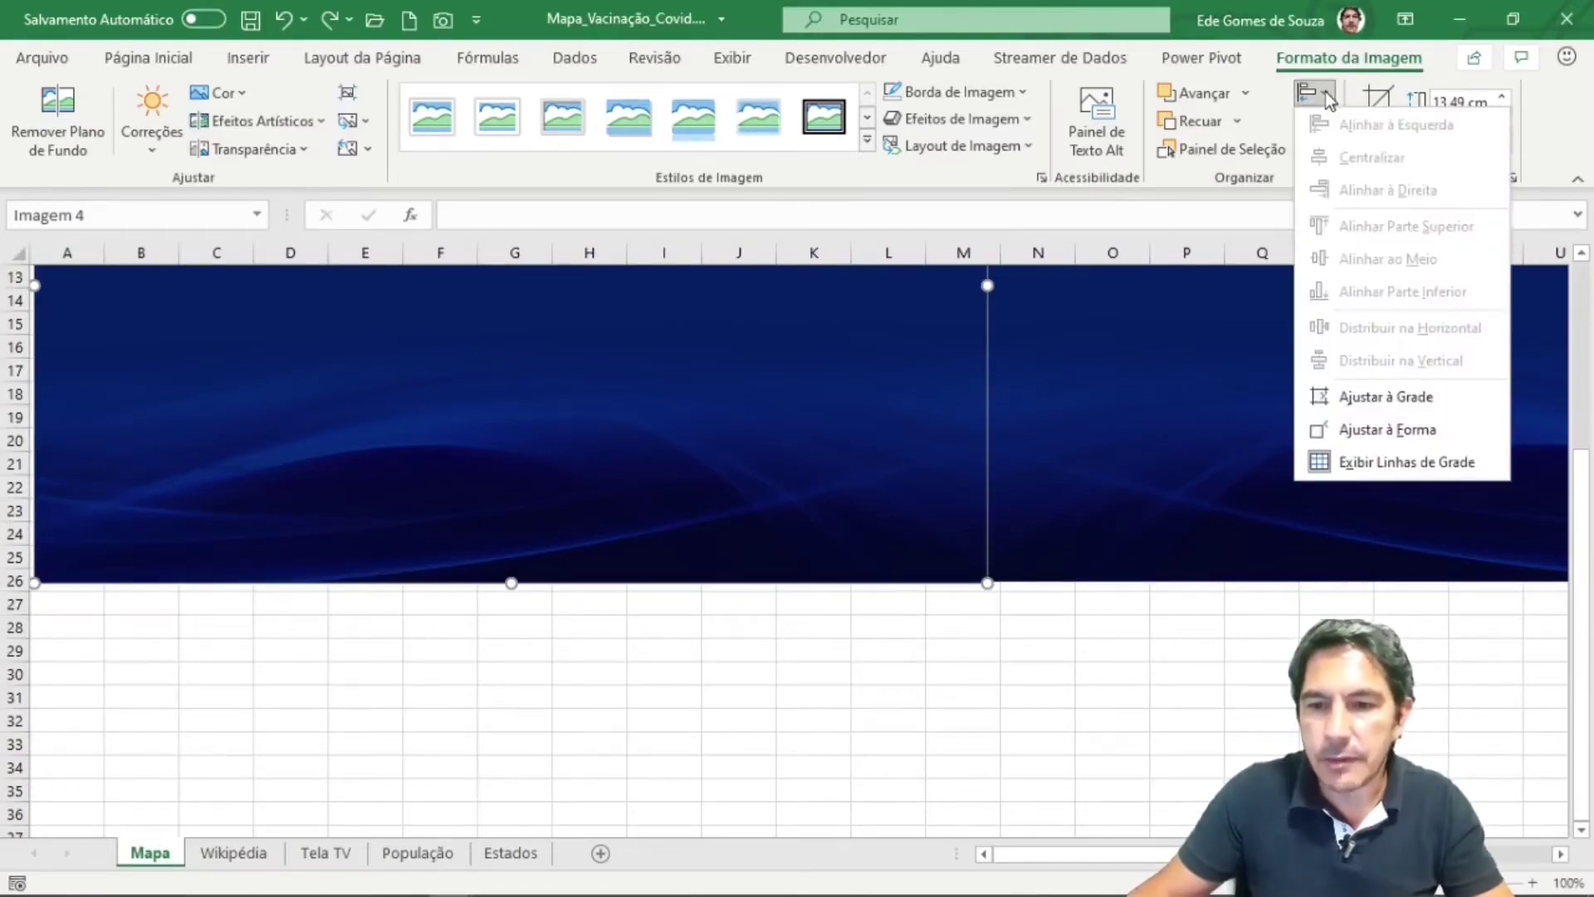
pyautogui.click(1502, 699)
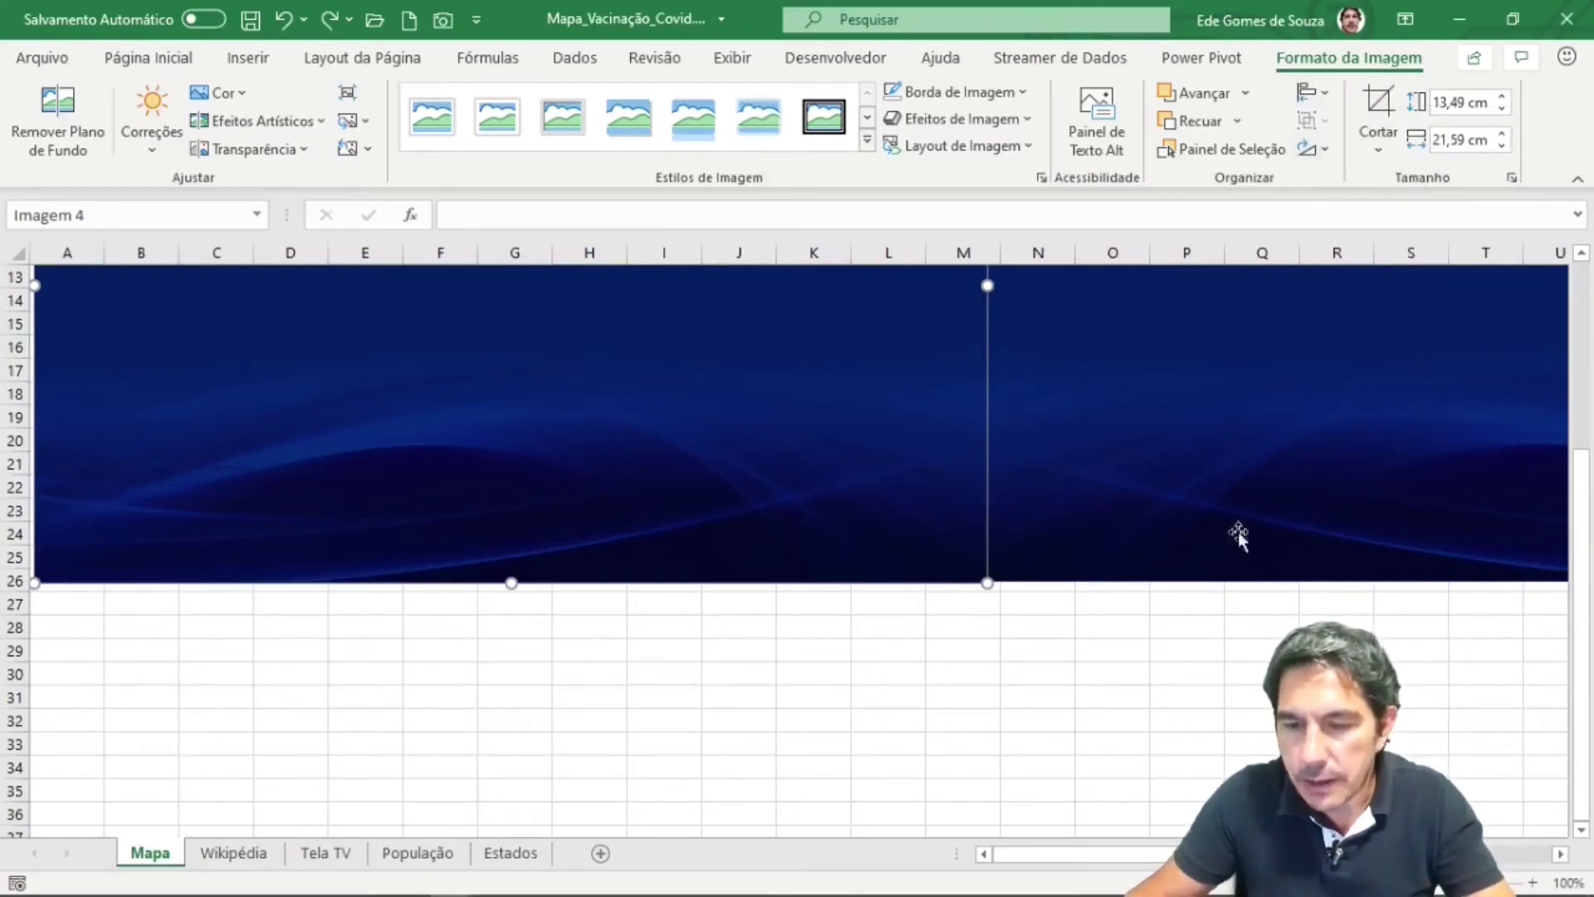
pyautogui.click(1146, 789)
pyautogui.hscroll(1, 797, 548)
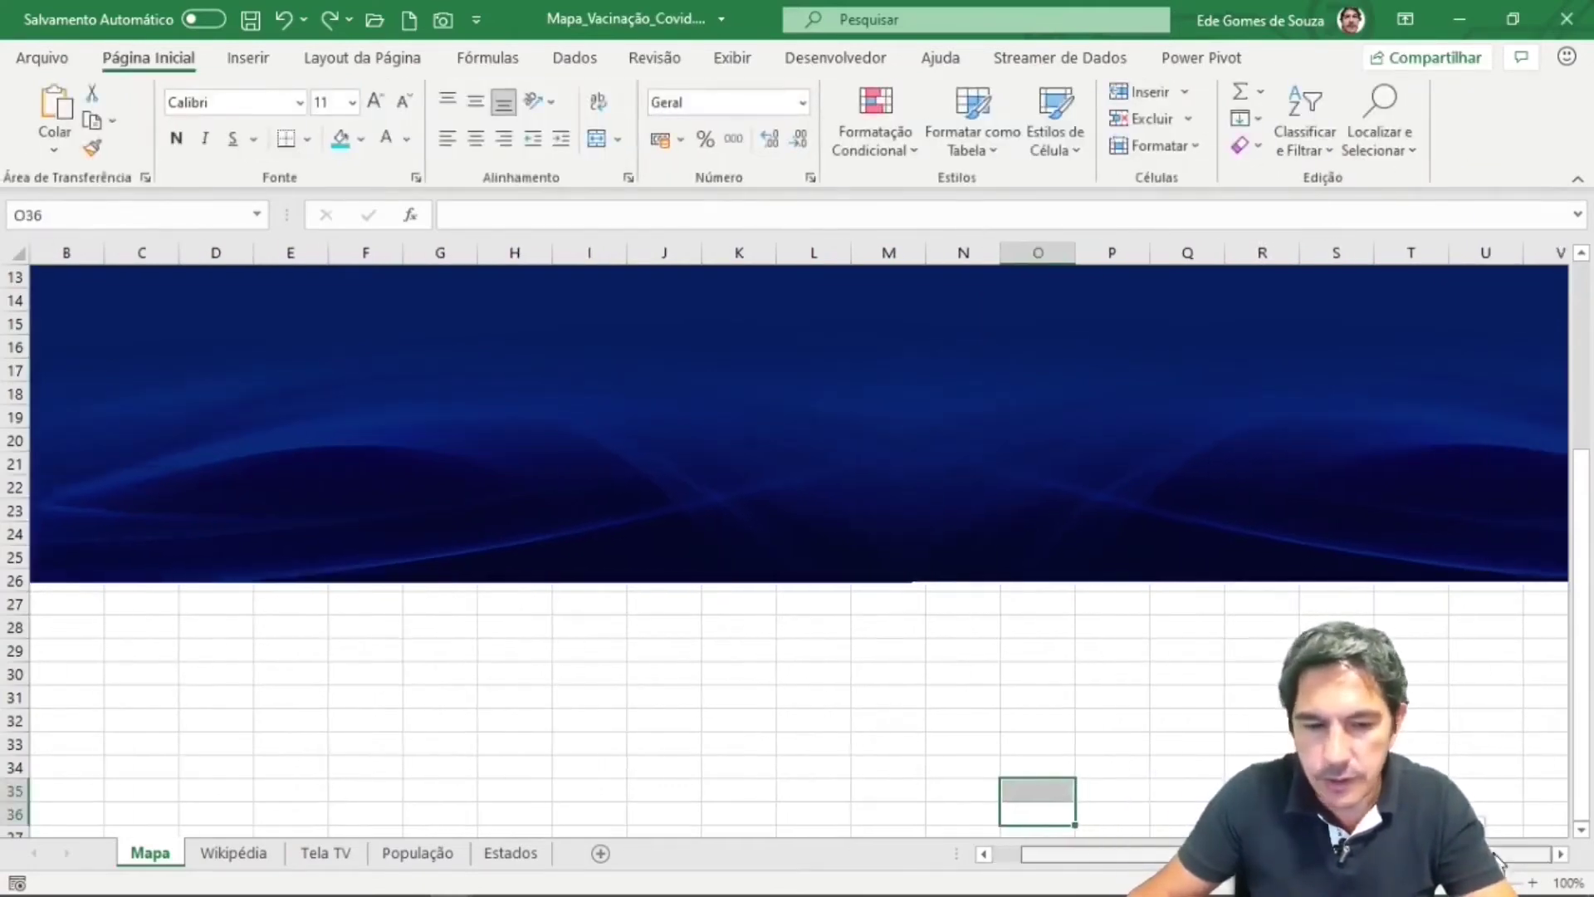
pyautogui.scroll(4, 797, 548)
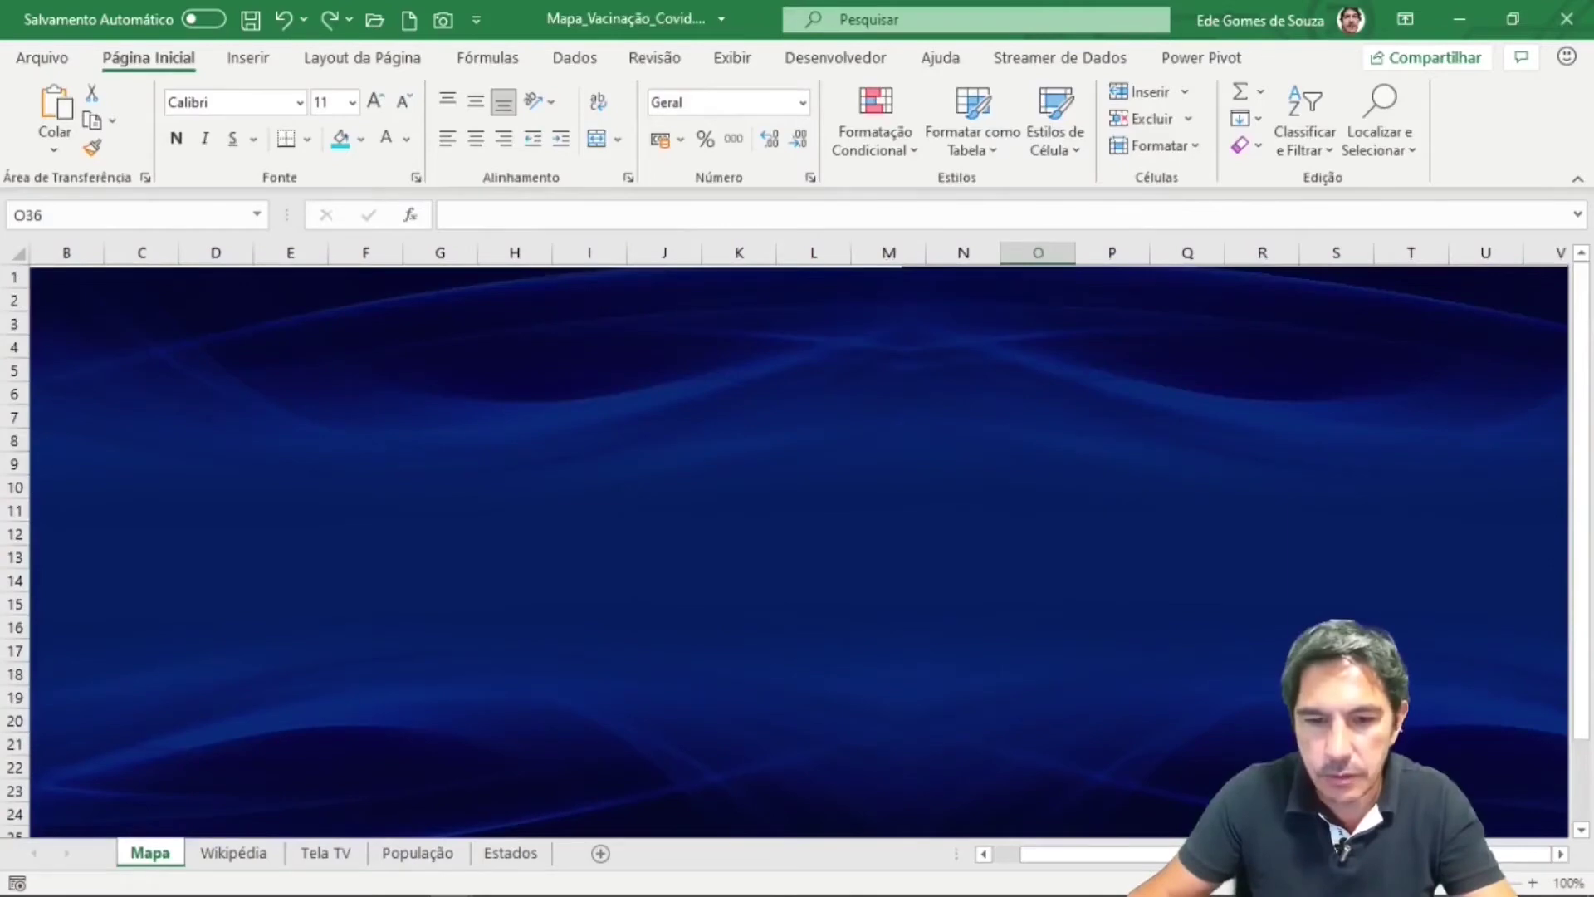
# - Select both blue background pictures and group them into one object
pyautogui.click(254, 360)
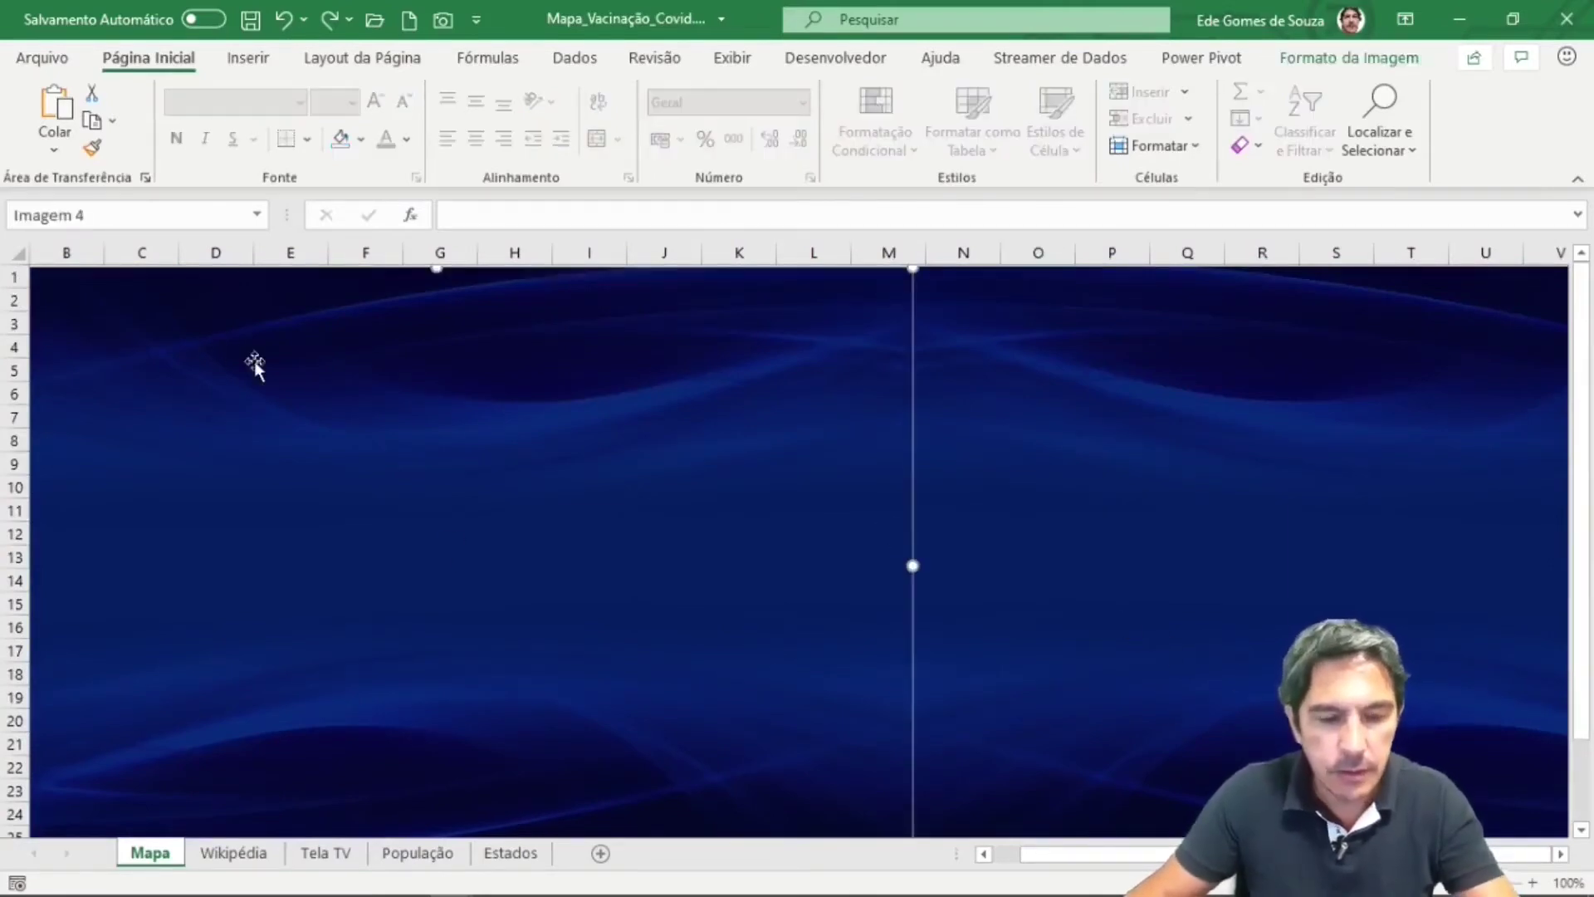
pyautogui.press('Escape')
pyautogui.click(255, 360)
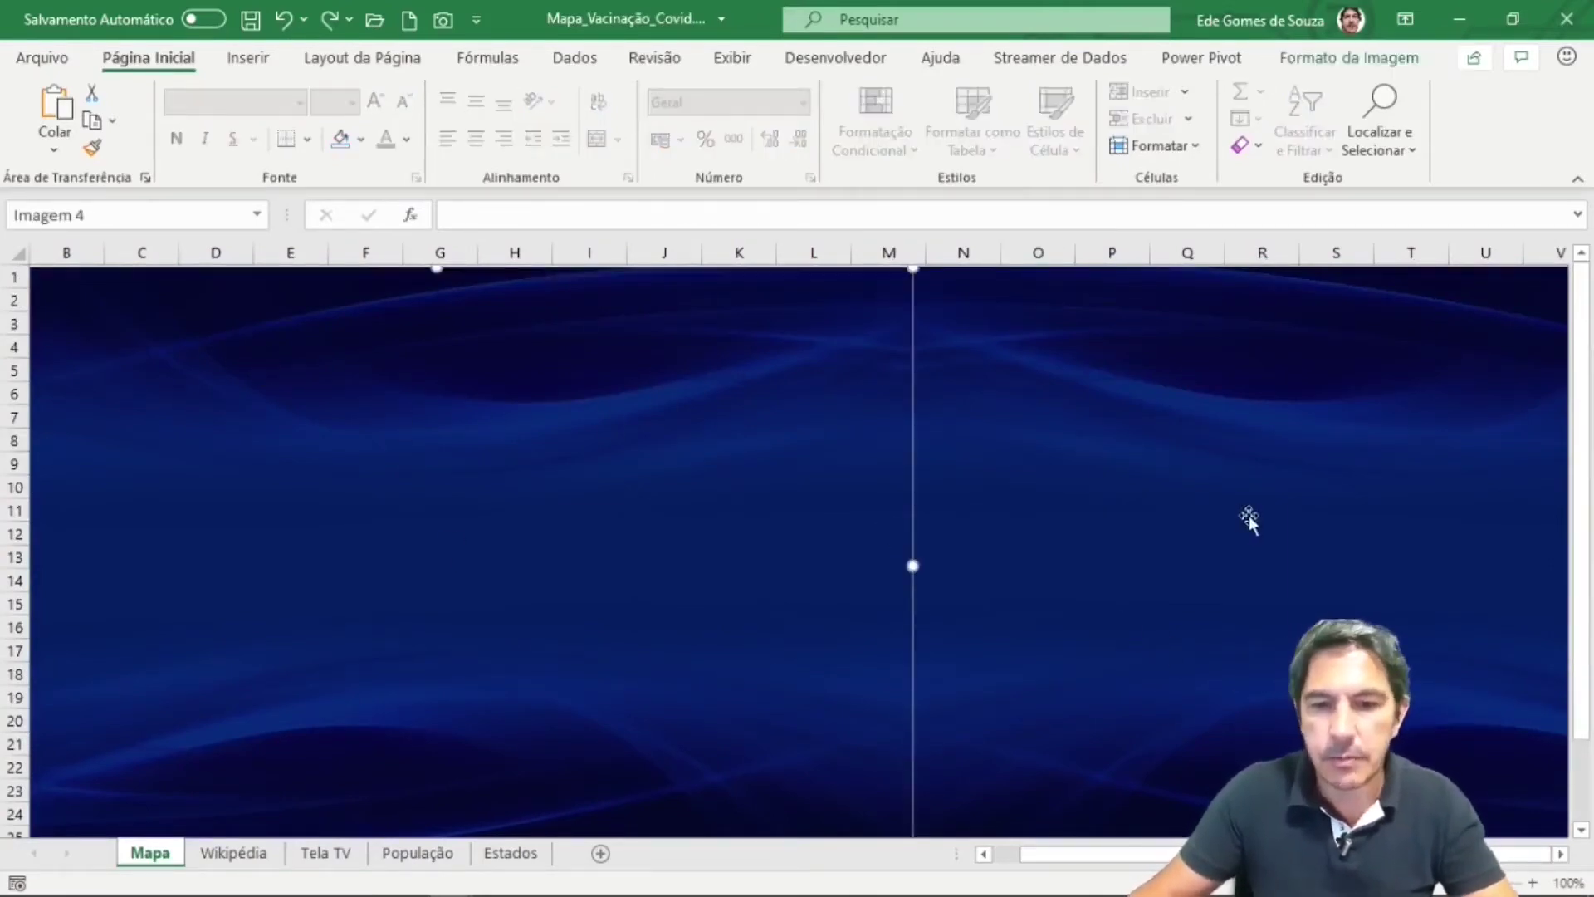
pyautogui.keyDown('ctrl'); pyautogui.click(1154, 435); pyautogui.keyUp('ctrl')
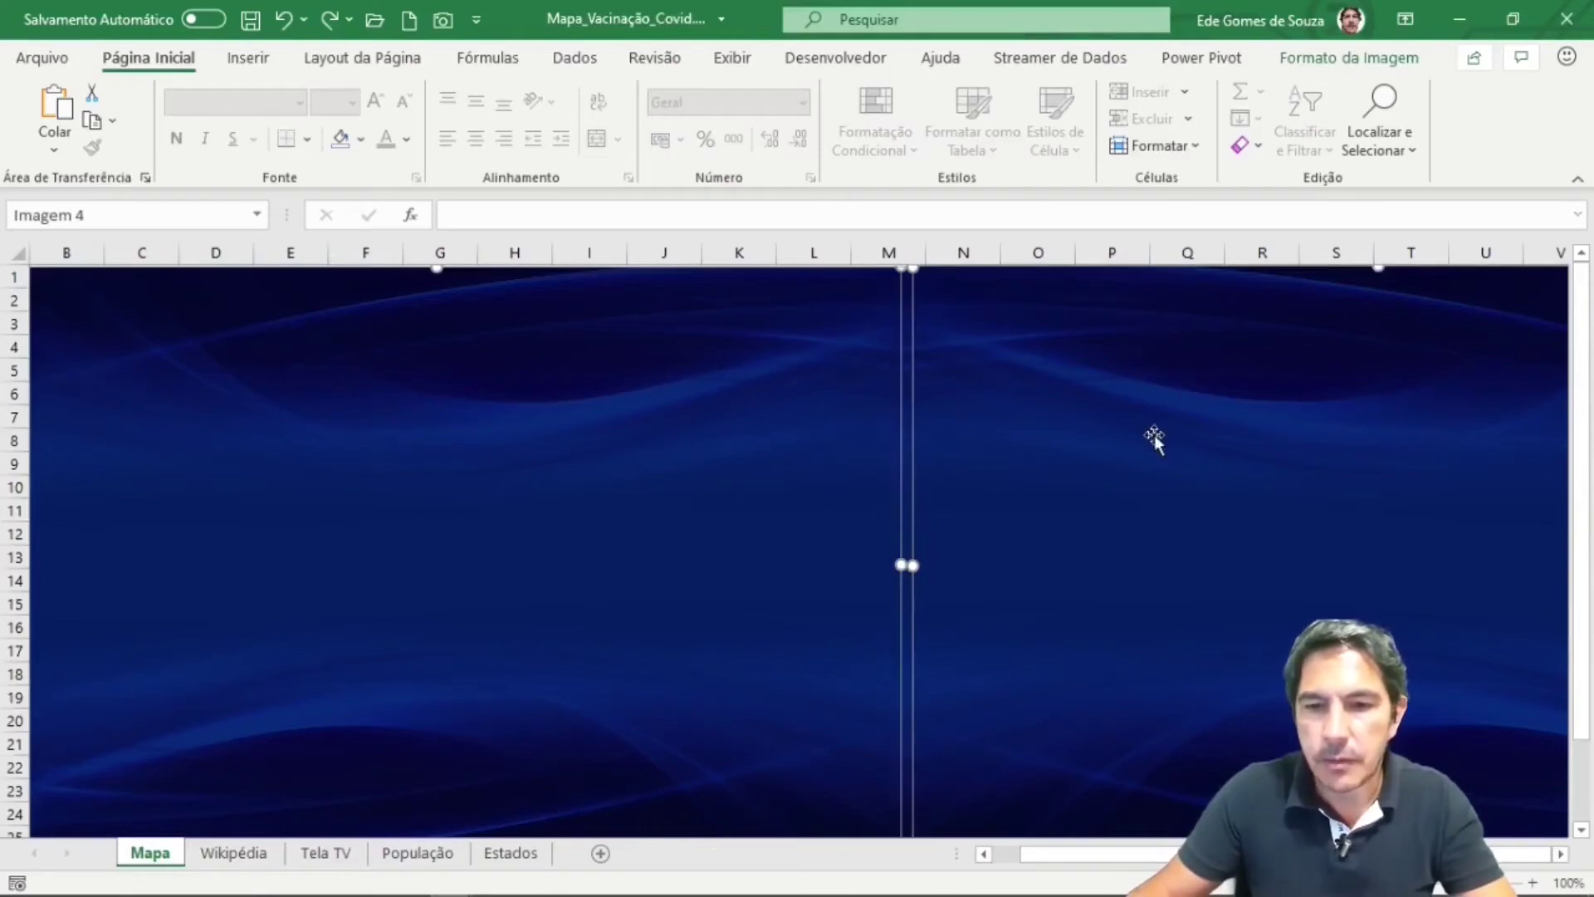
pyautogui.click(1348, 57)
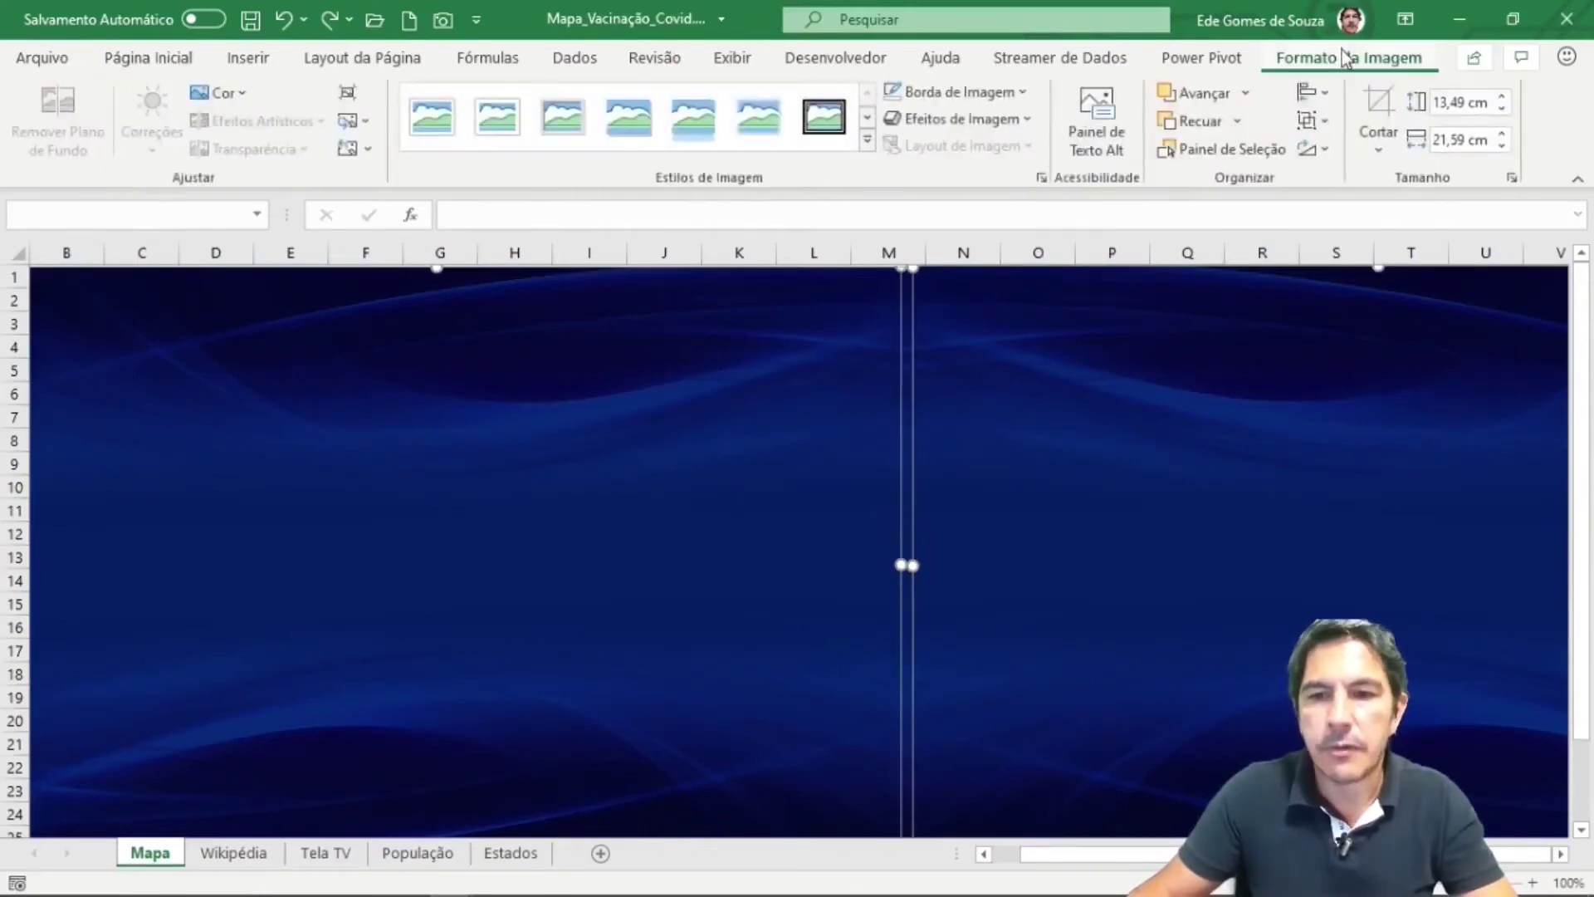
pyautogui.click(1314, 119)
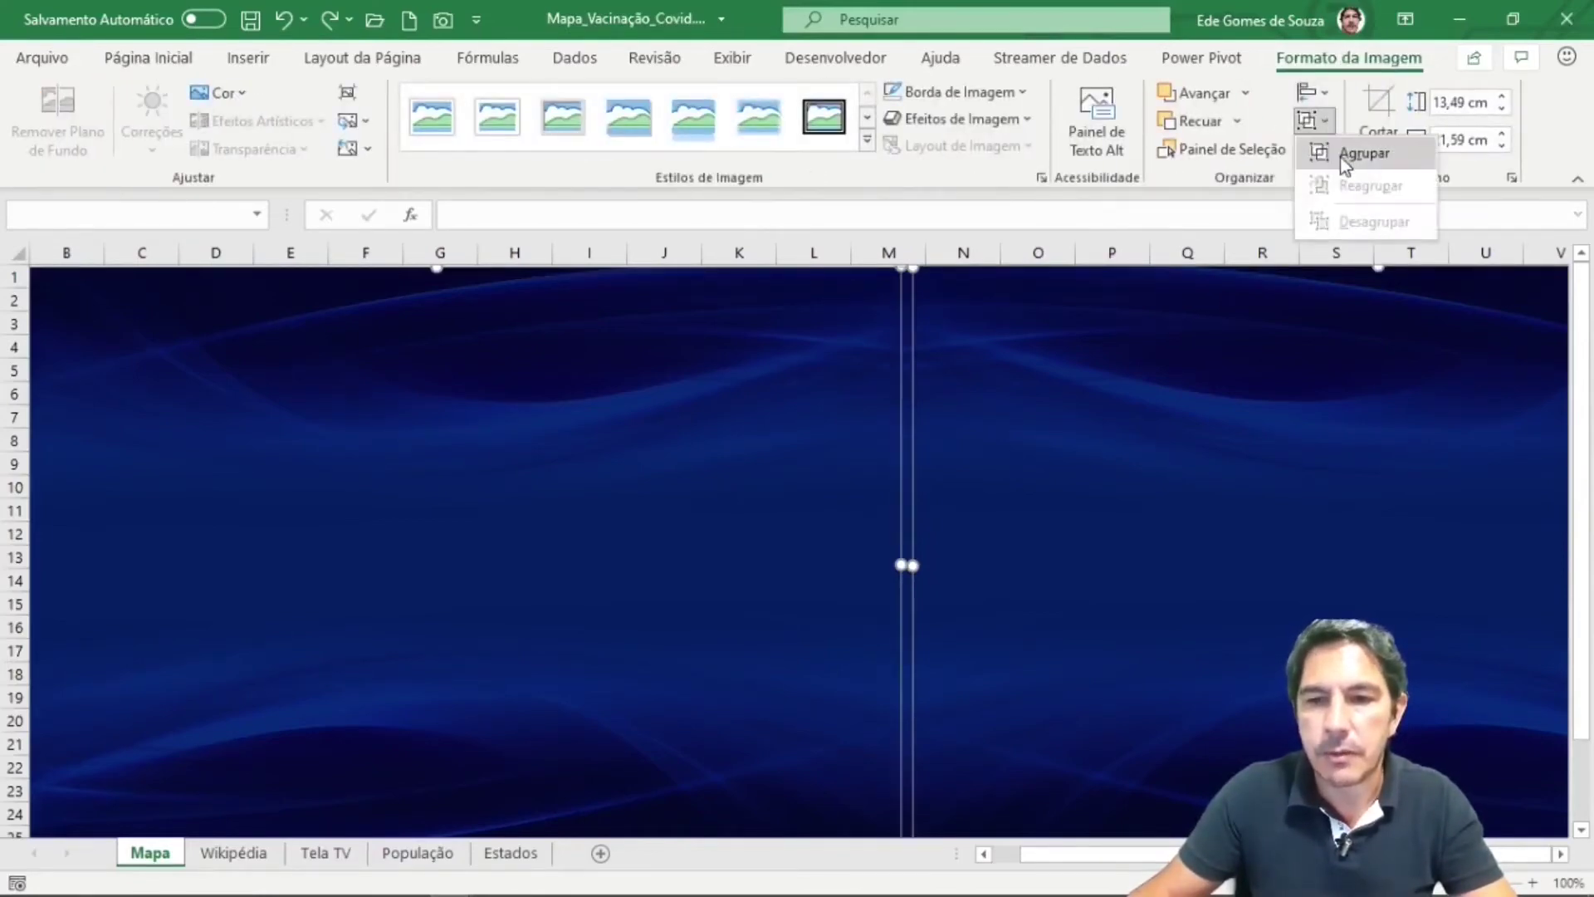
pyautogui.click(1340, 157)
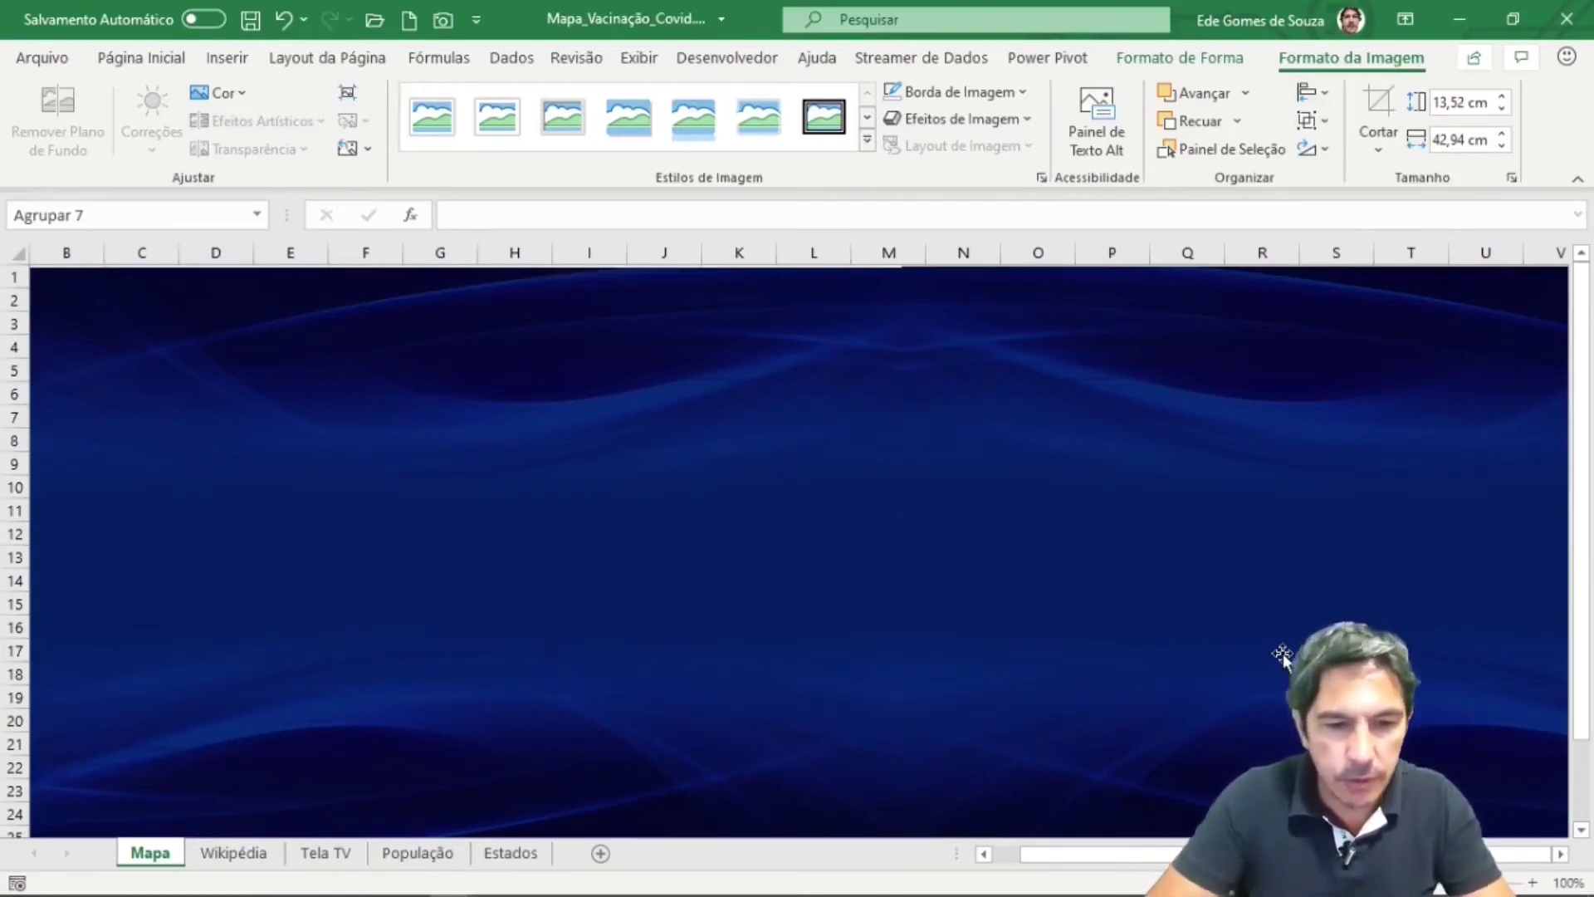
# - Move the grouped background down to start near row 3 and ungroup it into separate pictures
pyautogui.moveTo(941, 479); pyautogui.dragTo(895, 549)
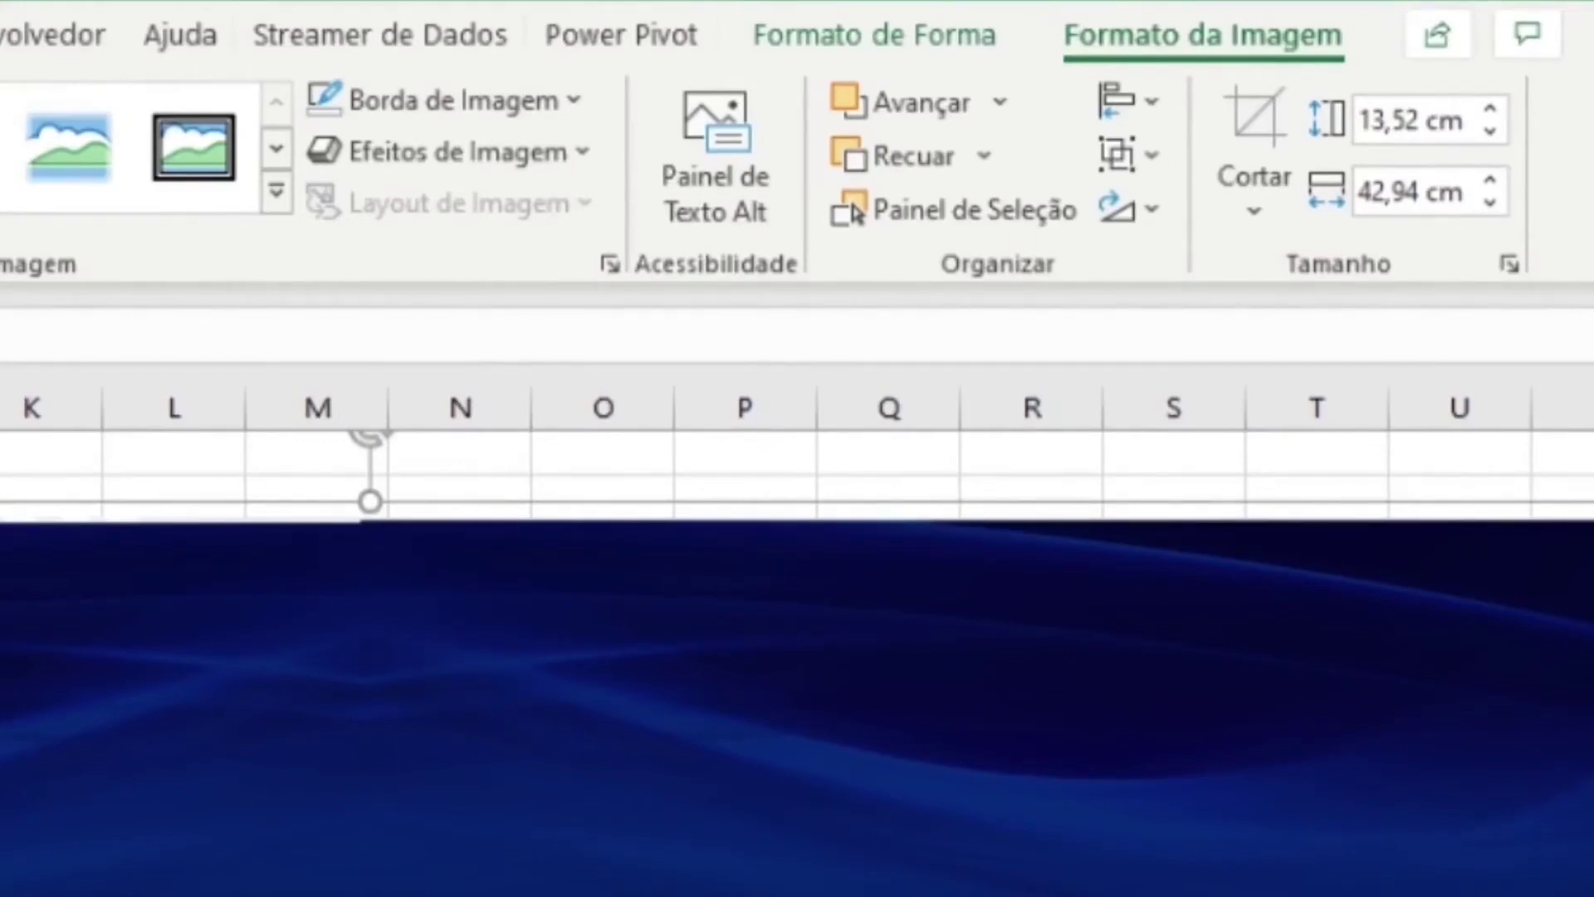
pyautogui.click(1157, 143)
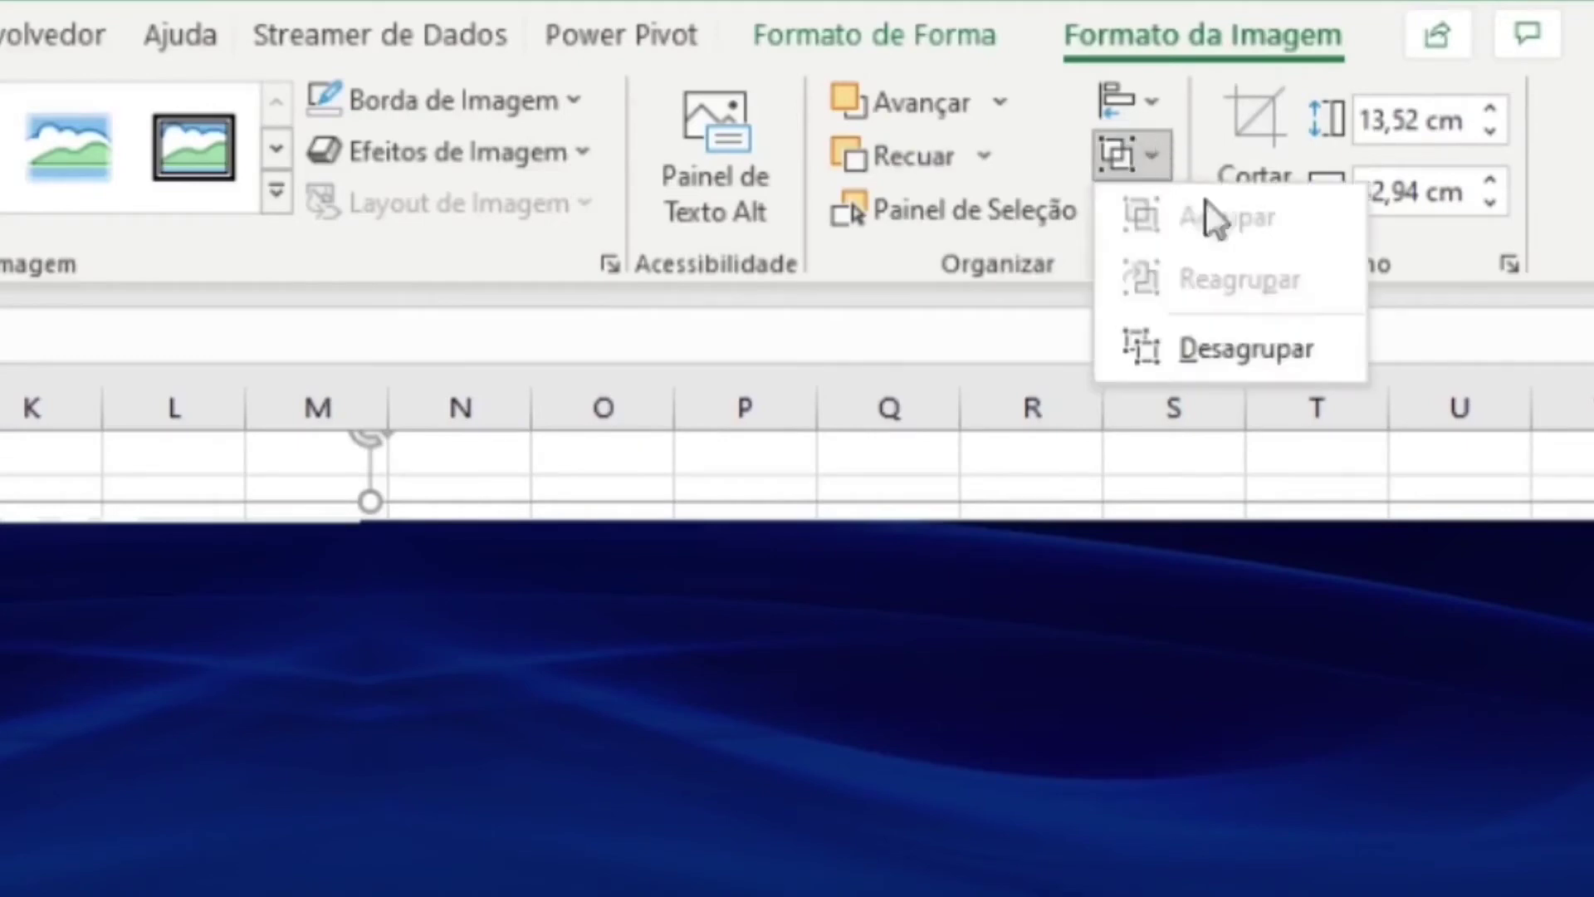
pyautogui.click(1254, 347)
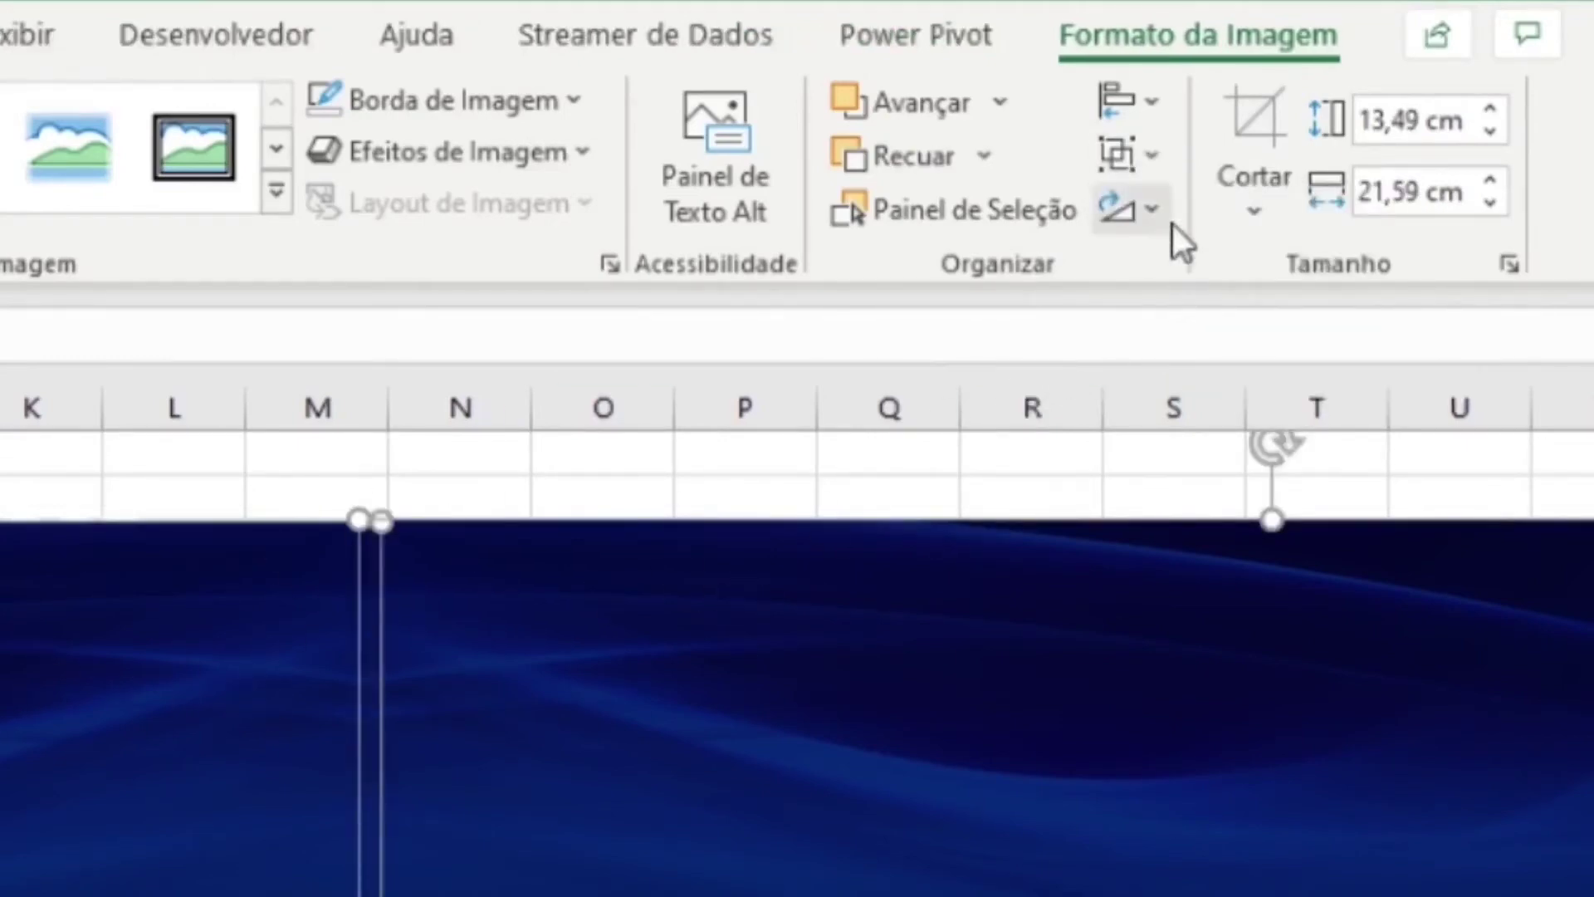
# - Align the two blue pictures by their top edges and check the mirrored picture's edge on its own
pyautogui.click(1152, 96)
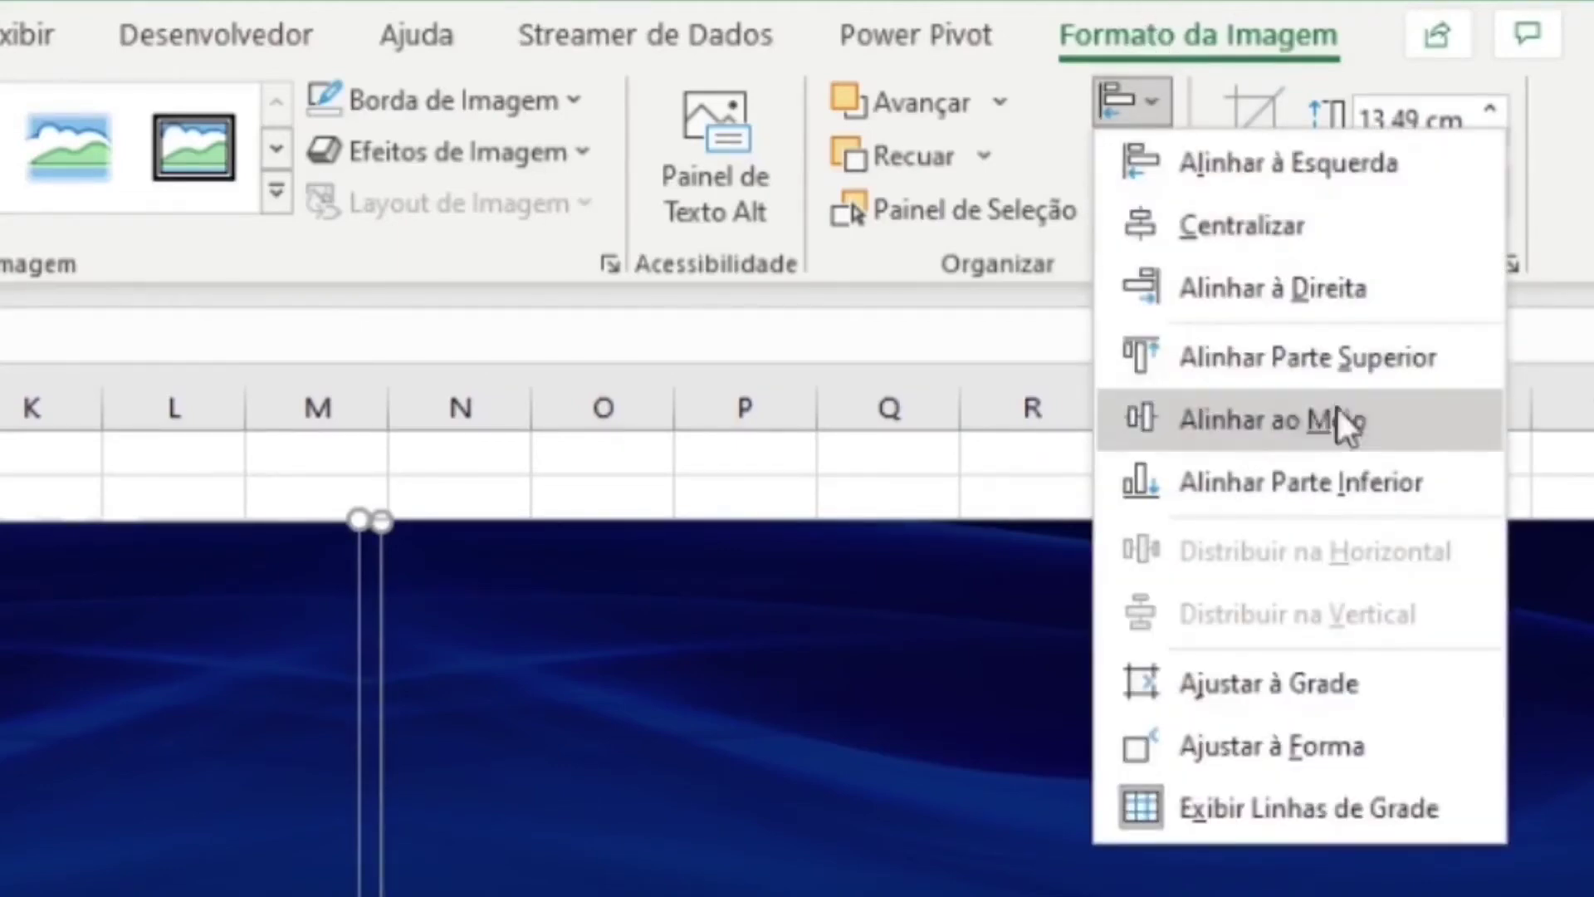
pyautogui.click(1332, 355)
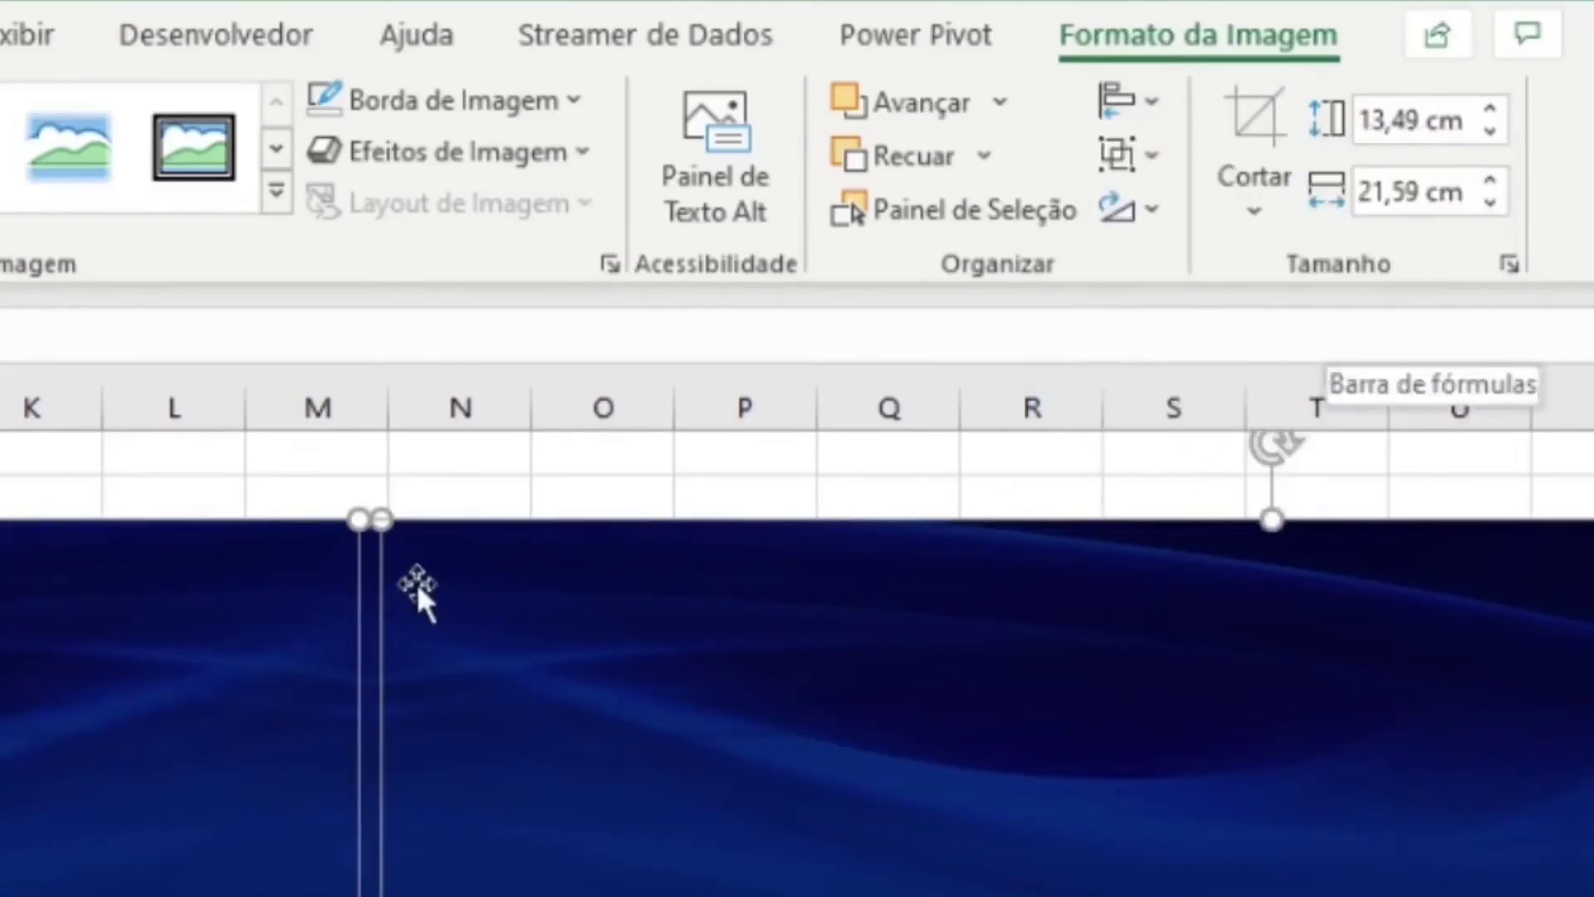
pyautogui.click(167, 466)
pyautogui.click(859, 855)
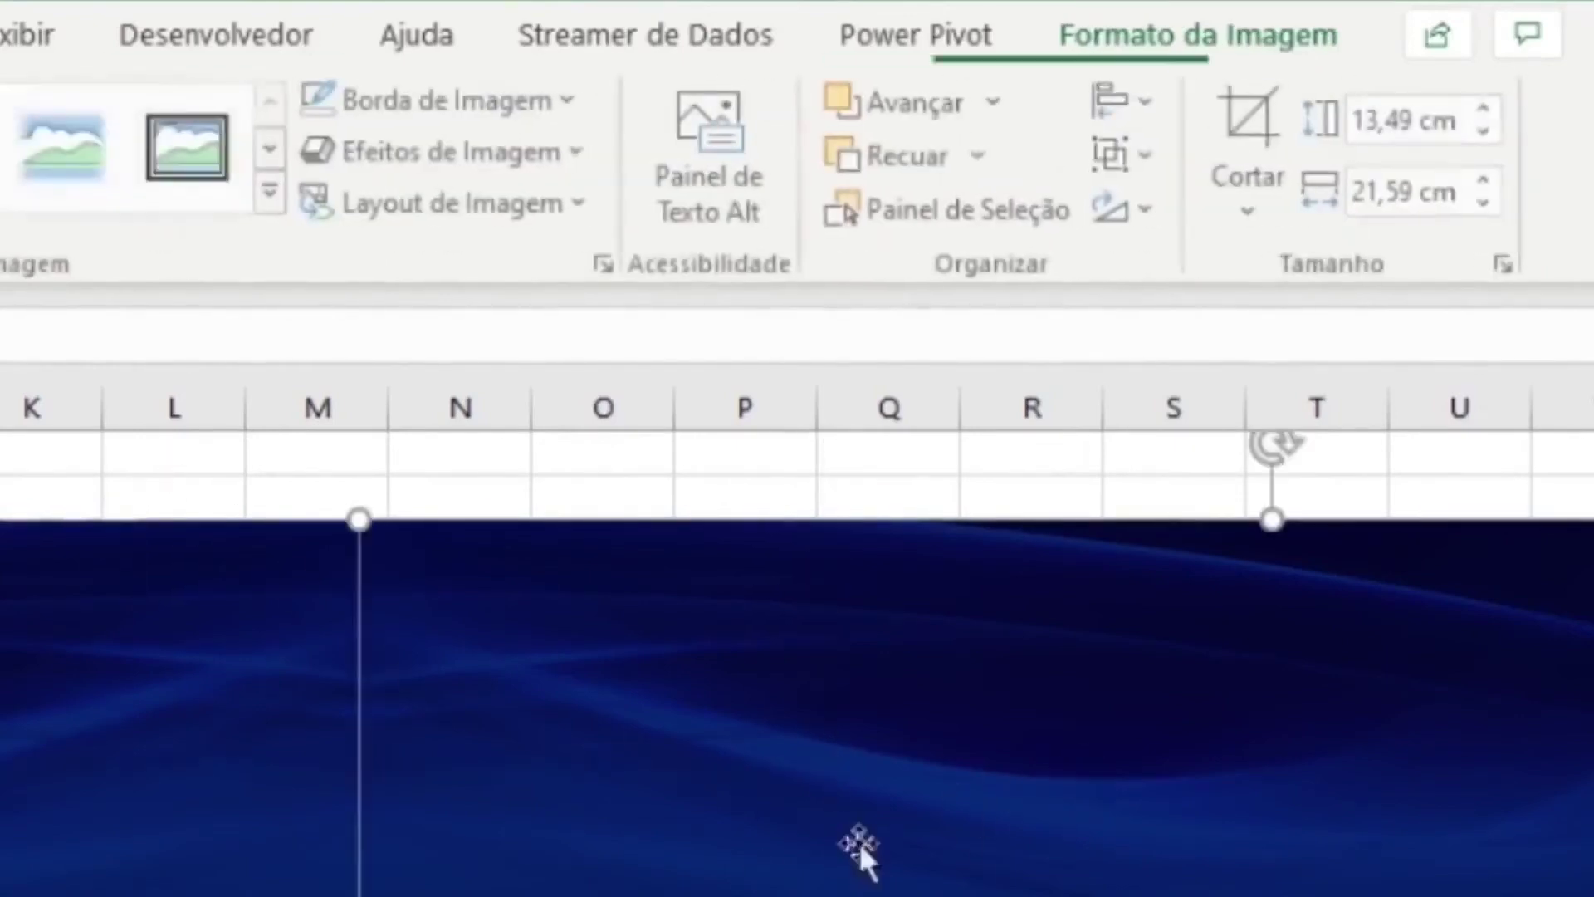
# - Group the two aligned blue pictures and move the group up to start at row 1 of the Mapa sheet
pyautogui.click(128, 851)
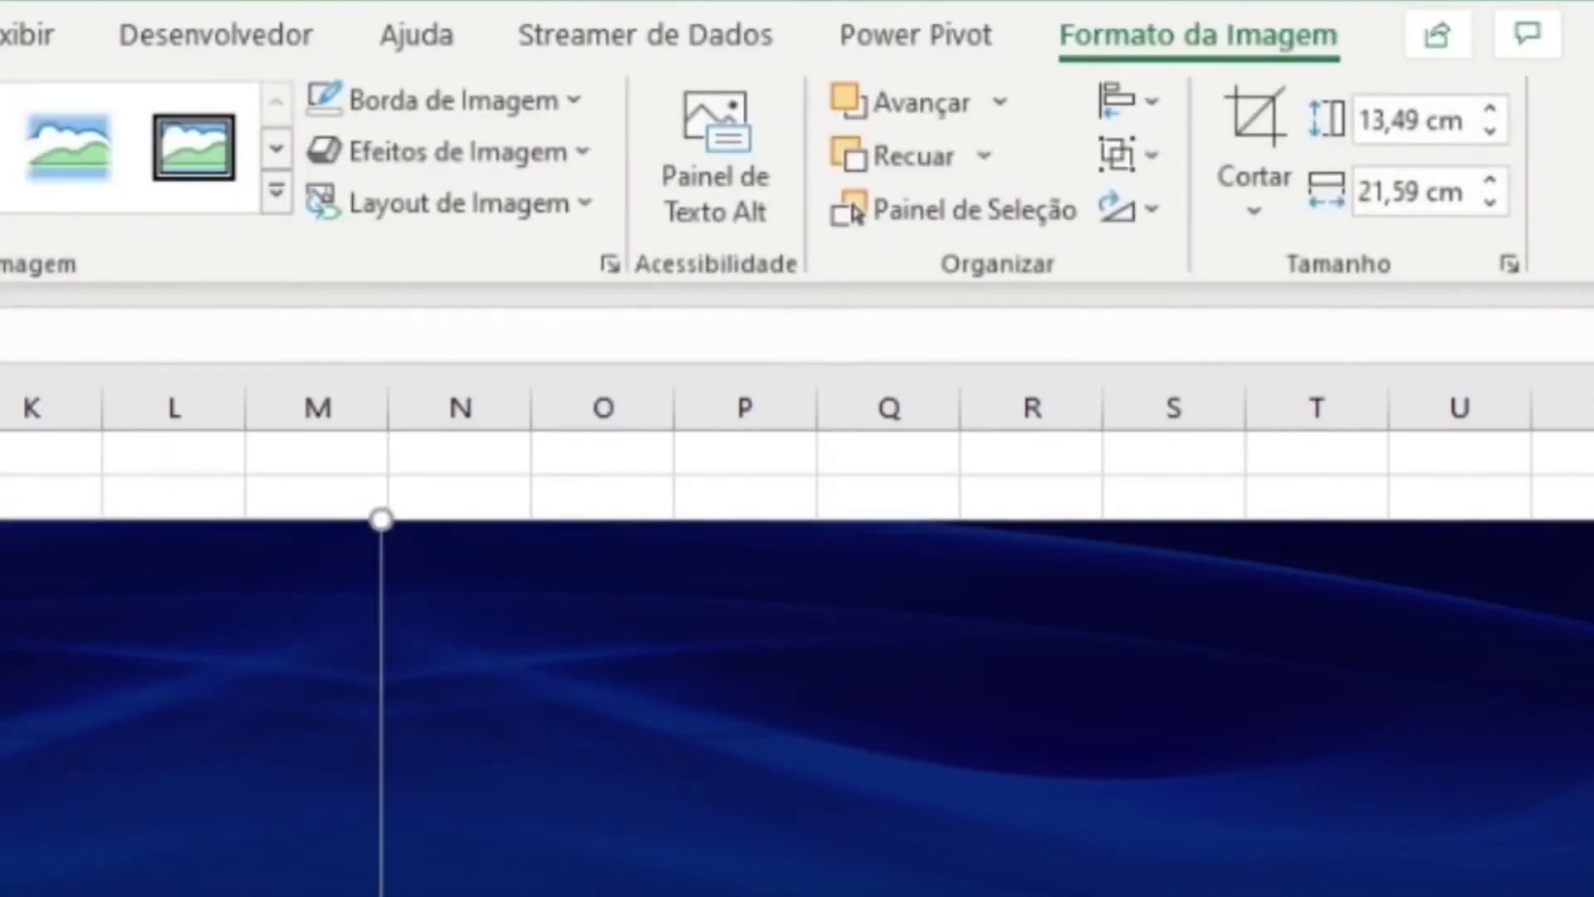
pyautogui.keyDown('ctrl'); pyautogui.click(810, 895); pyautogui.keyUp('ctrl')
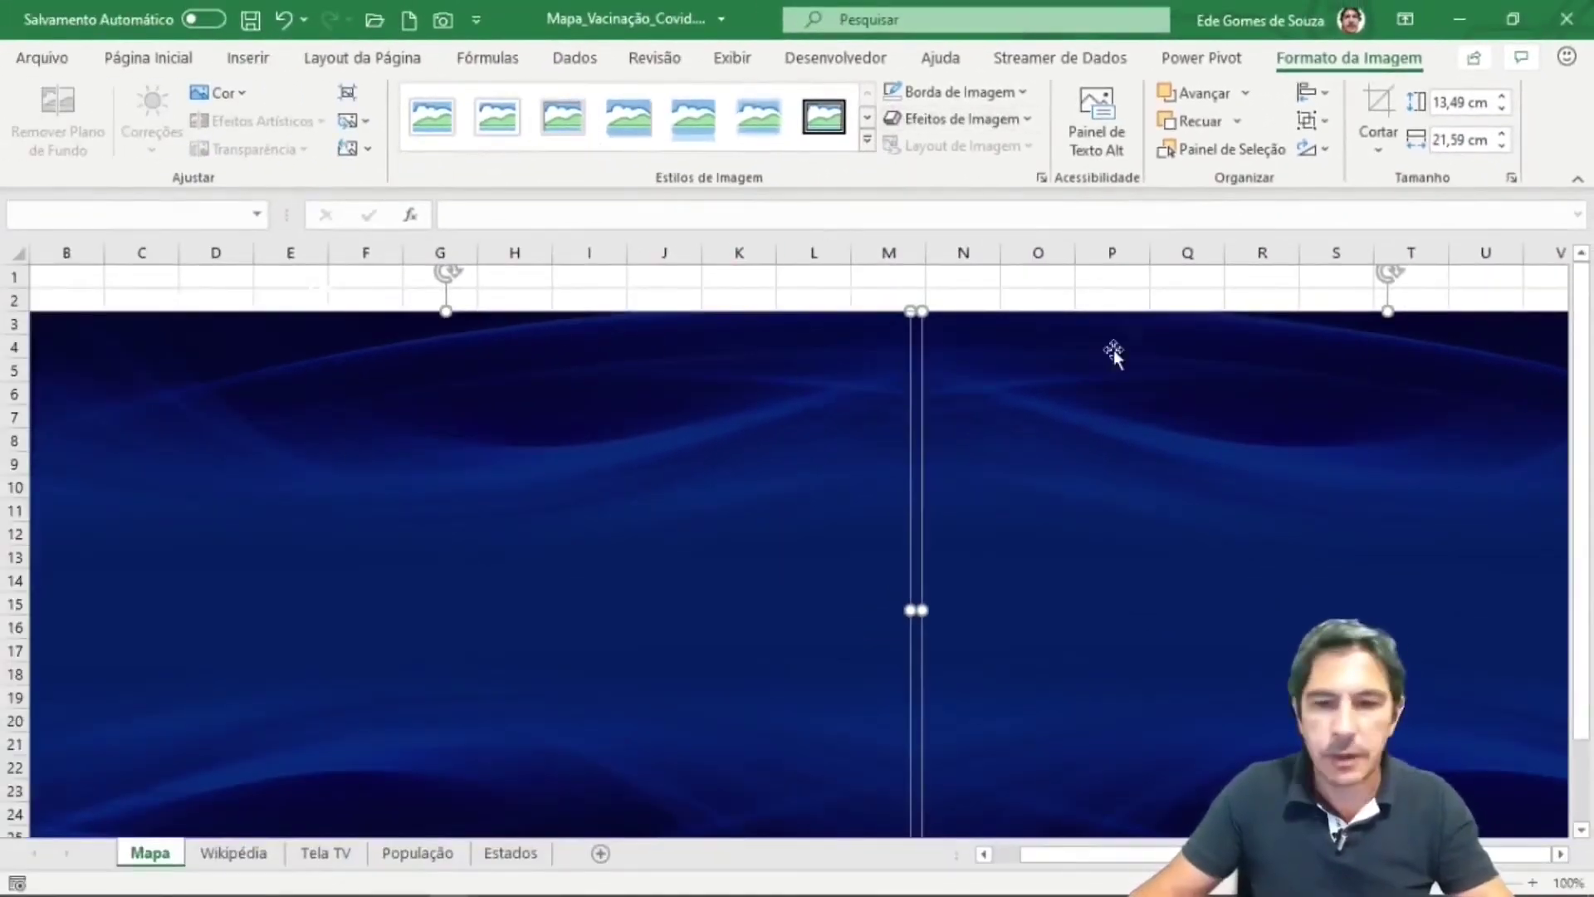
pyautogui.click(1314, 121)
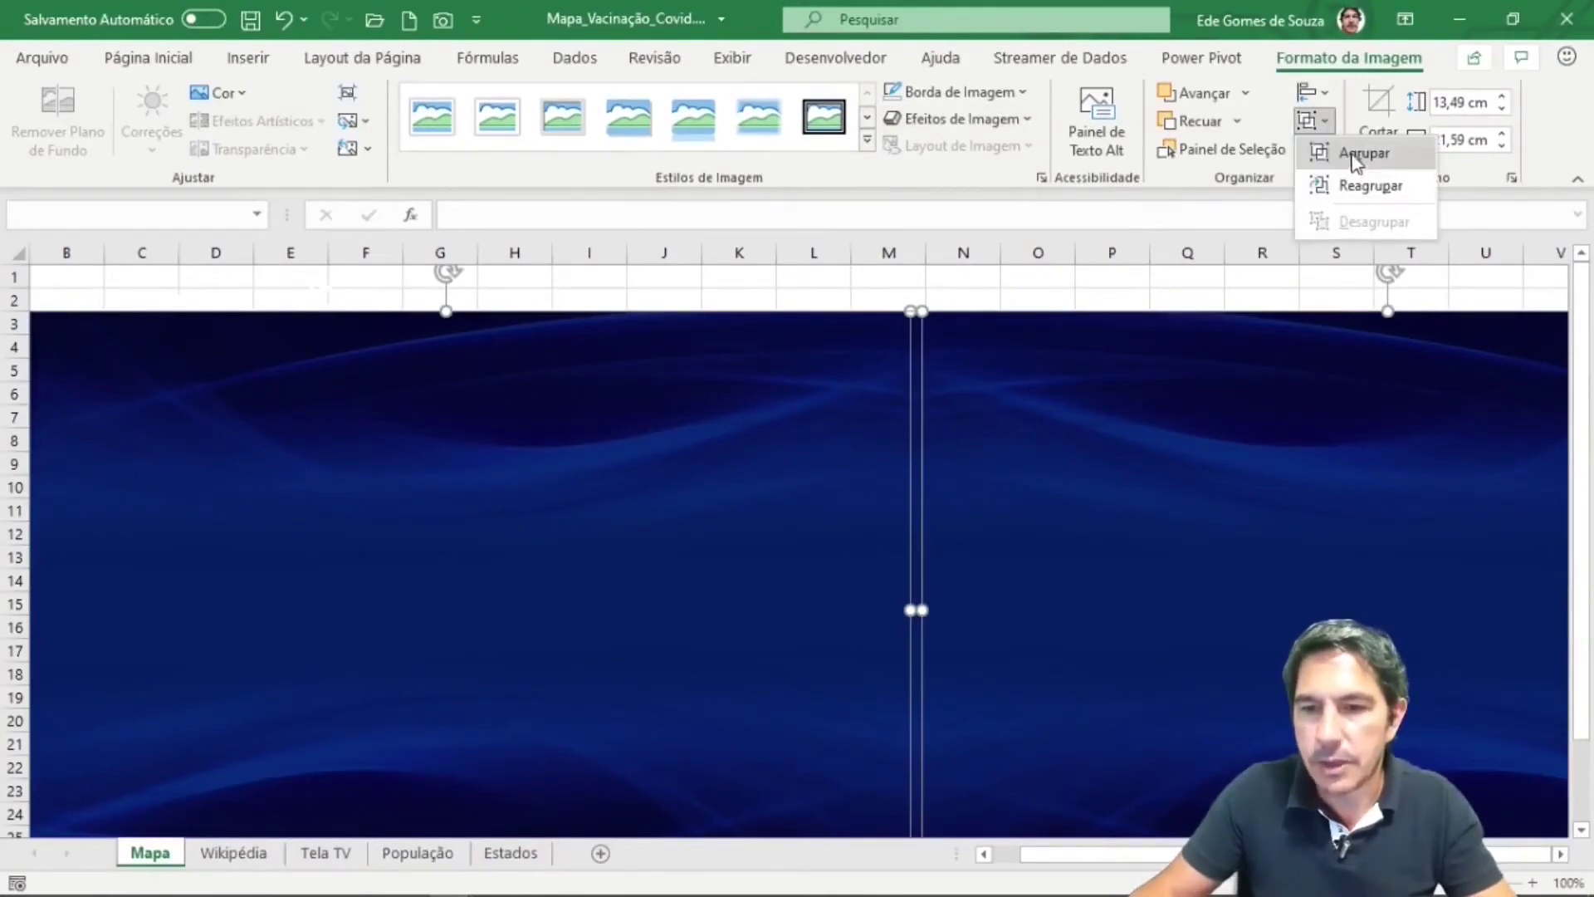
pyautogui.click(1356, 154)
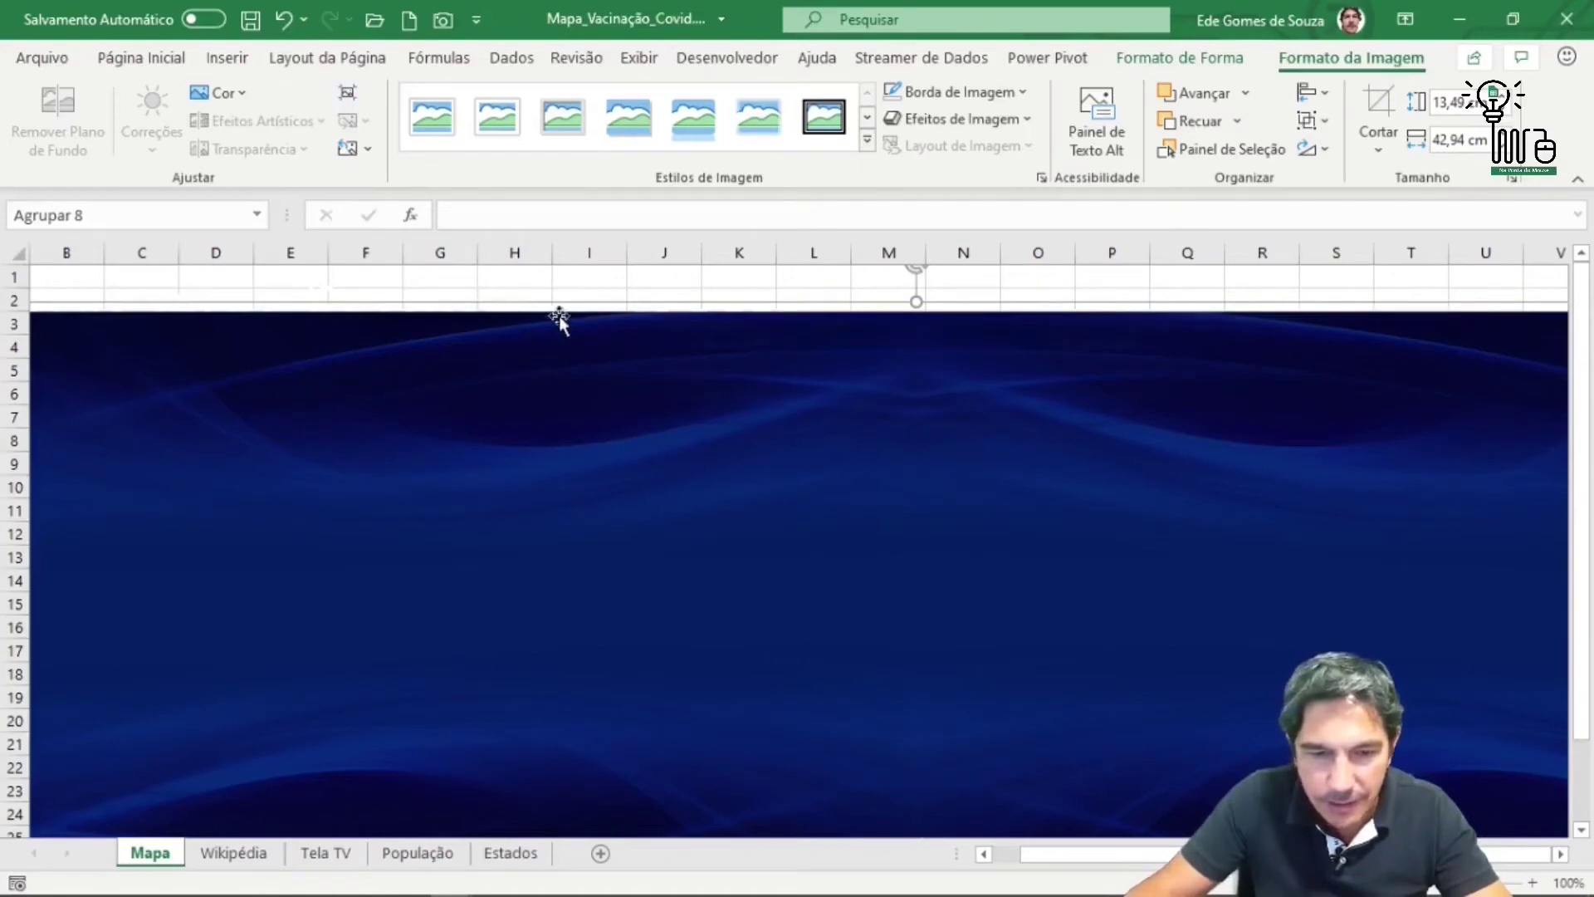
pyautogui.moveTo(589, 498); pyautogui.dragTo(587, 451)
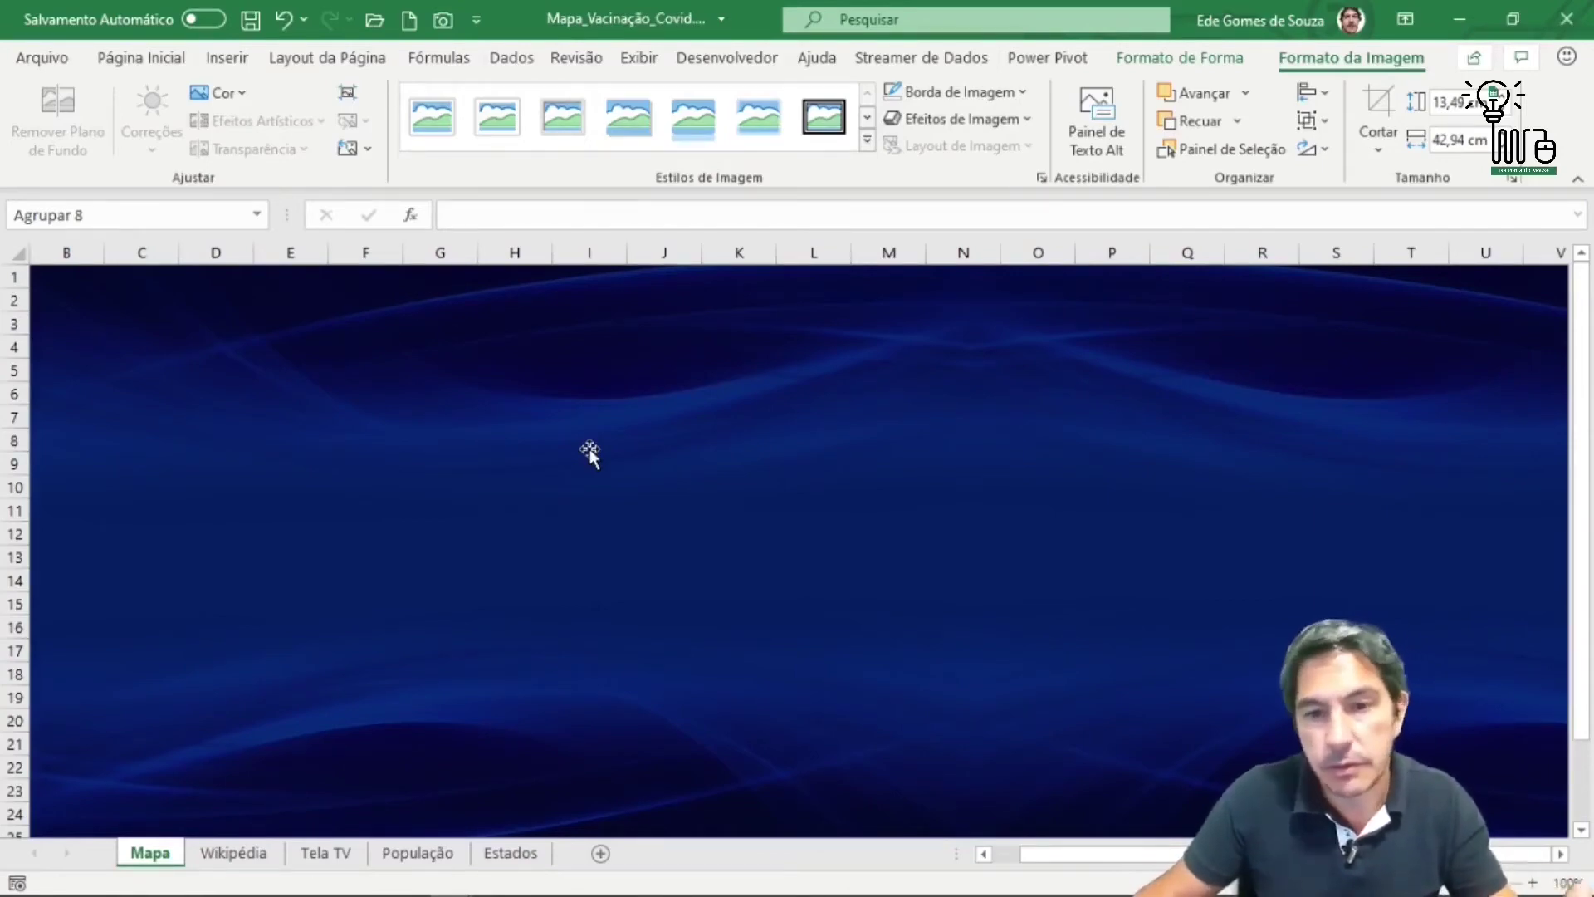
# - Insert a filled map chart from the state abbreviations and percentages on the Estados sheet and move it closer to the data
pyautogui.click(529, 860)
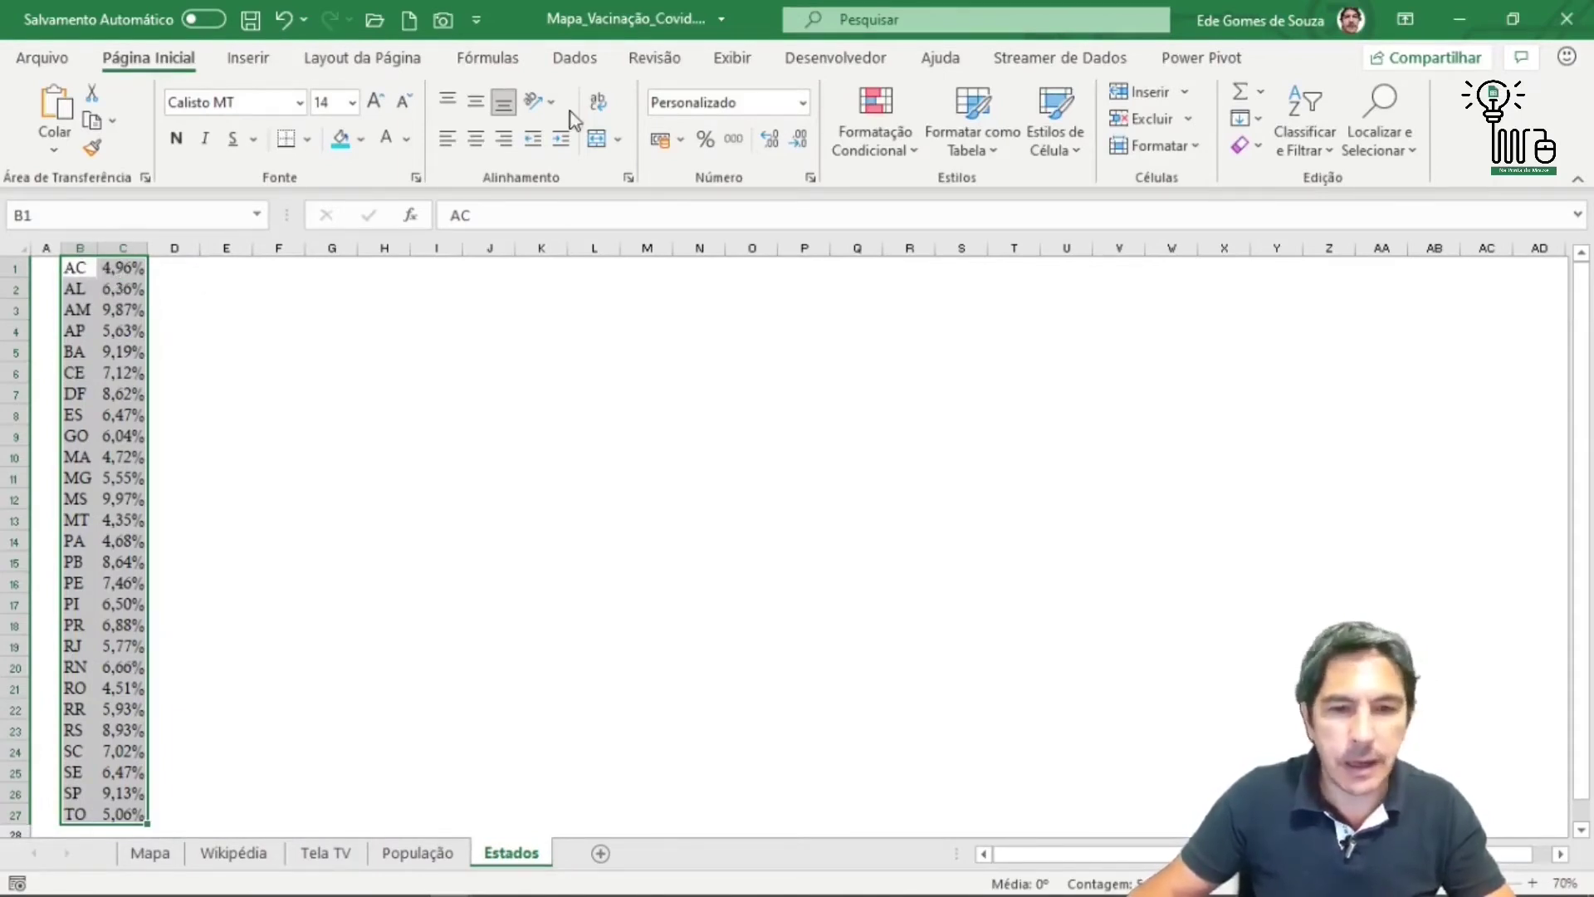
pyautogui.click(248, 58)
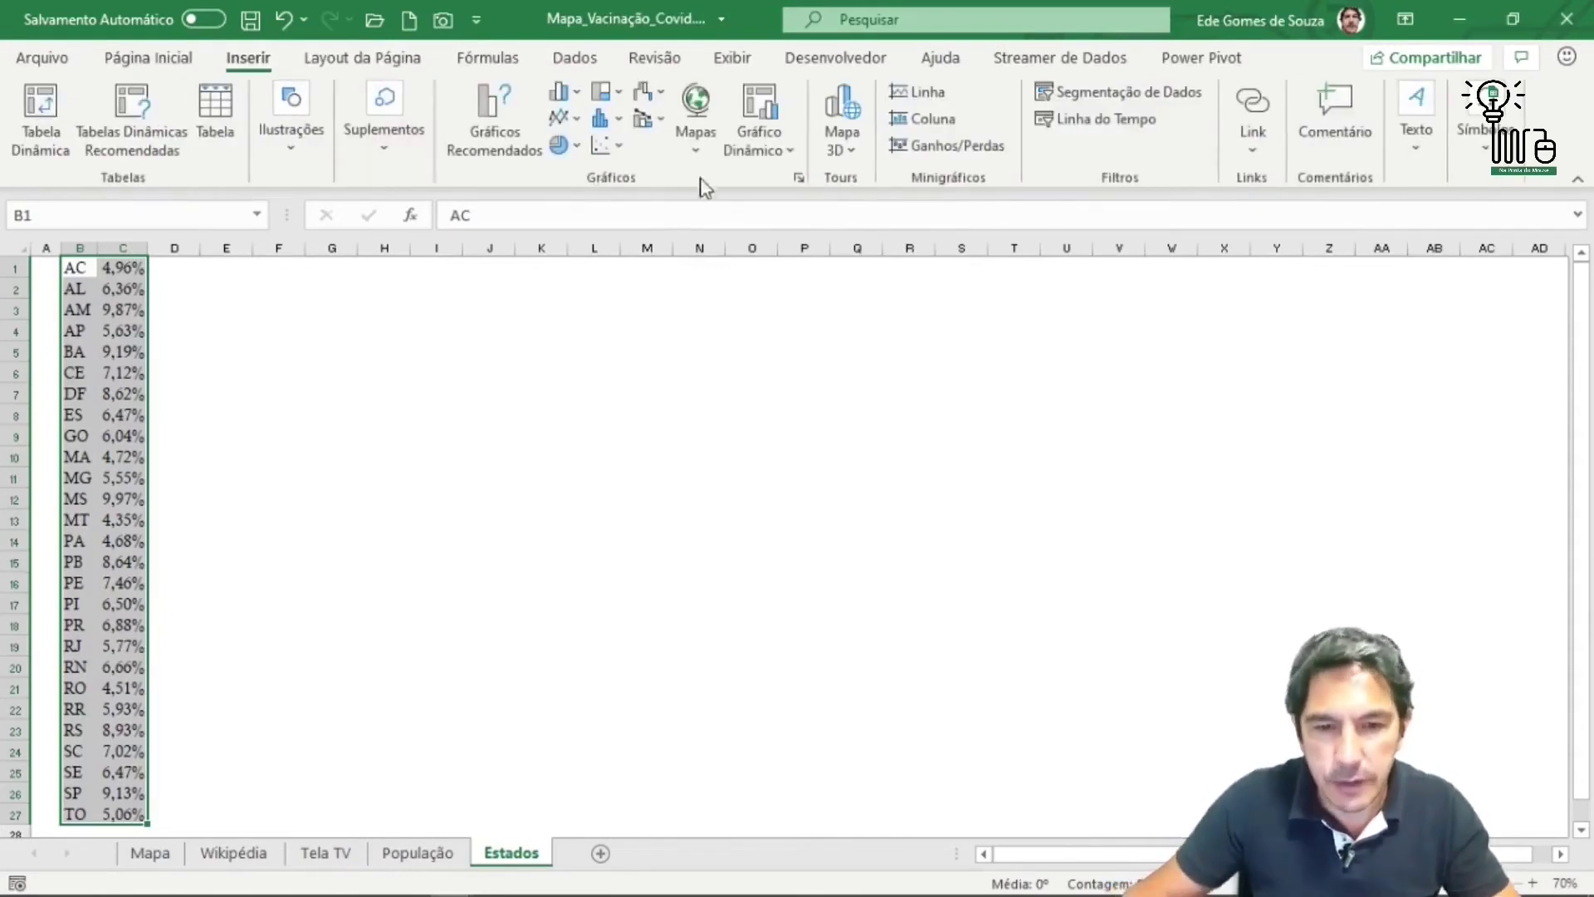
pyautogui.click(694, 151)
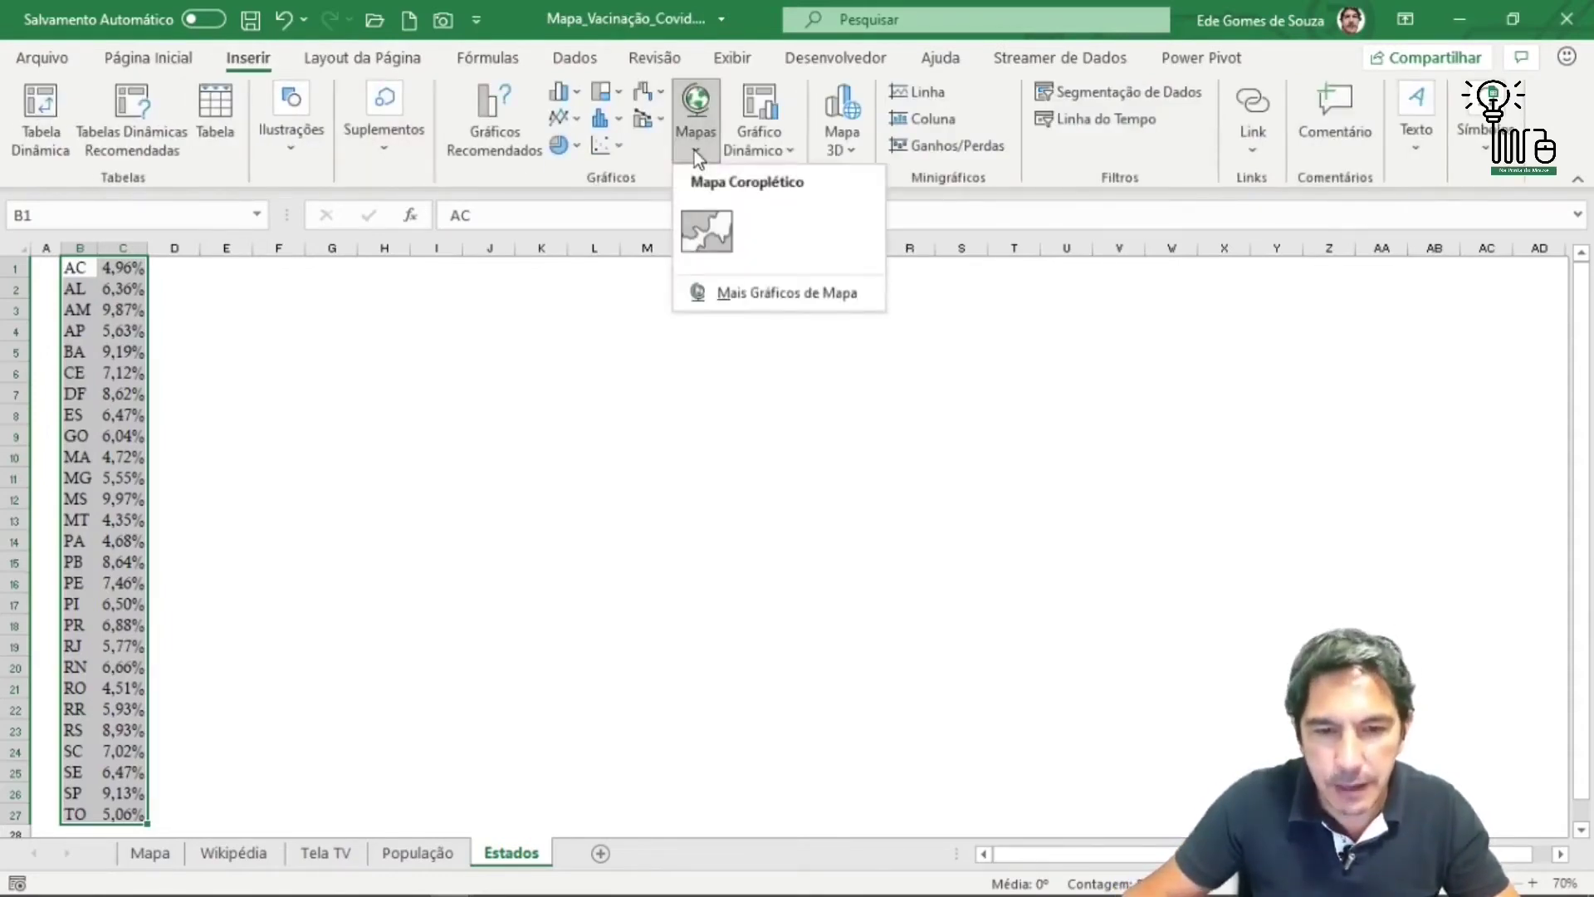
pyautogui.click(717, 226)
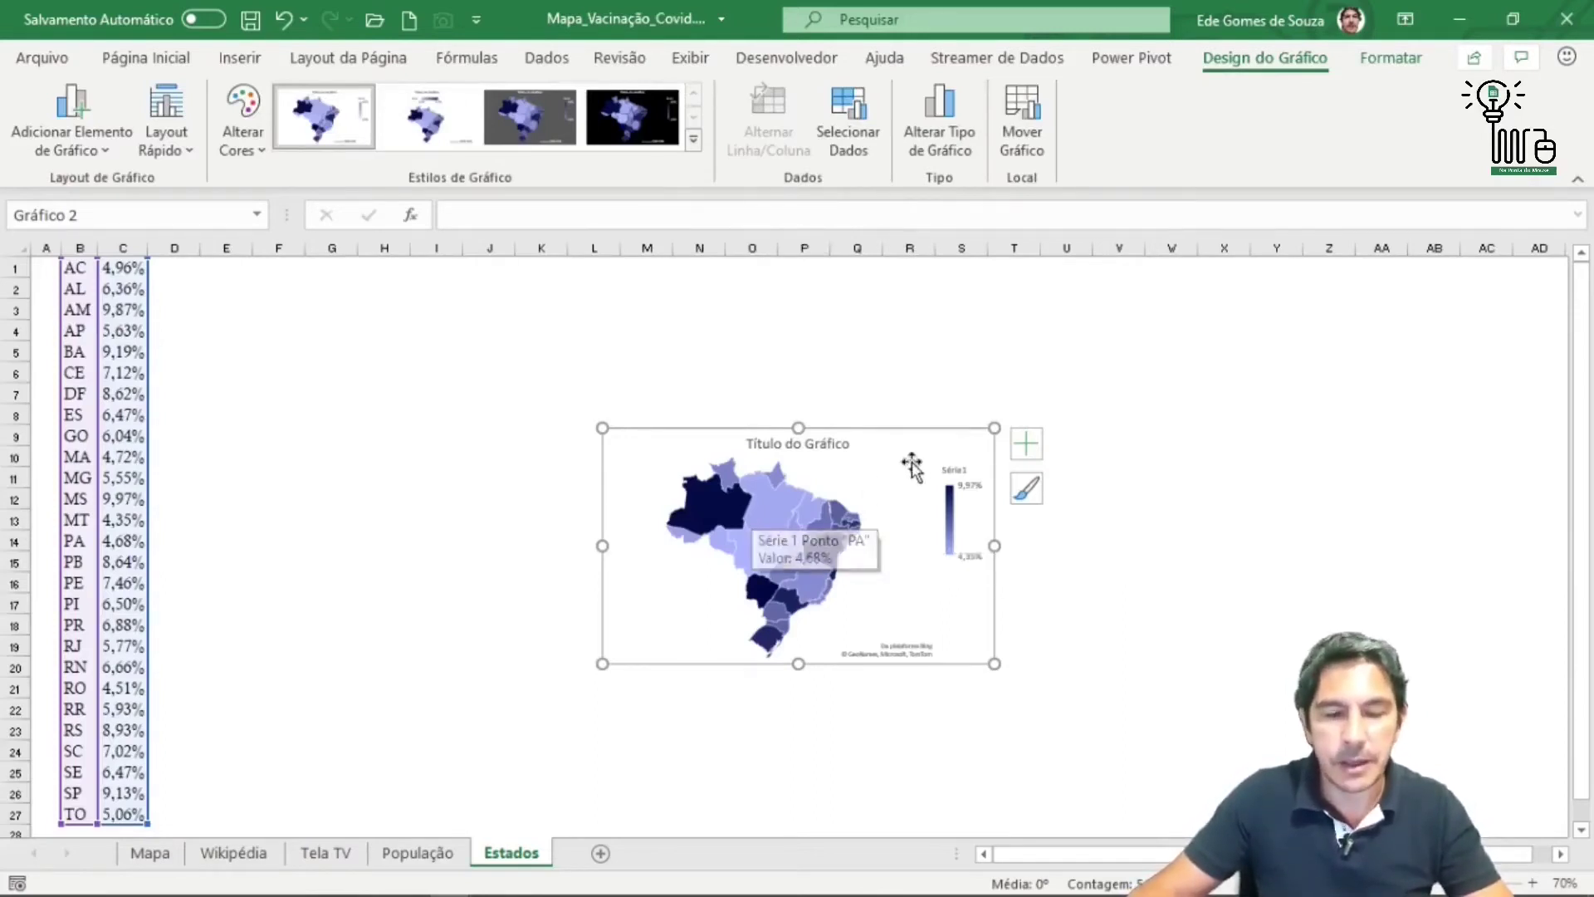
pyautogui.moveTo(911, 431); pyautogui.dragTo(772, 381)
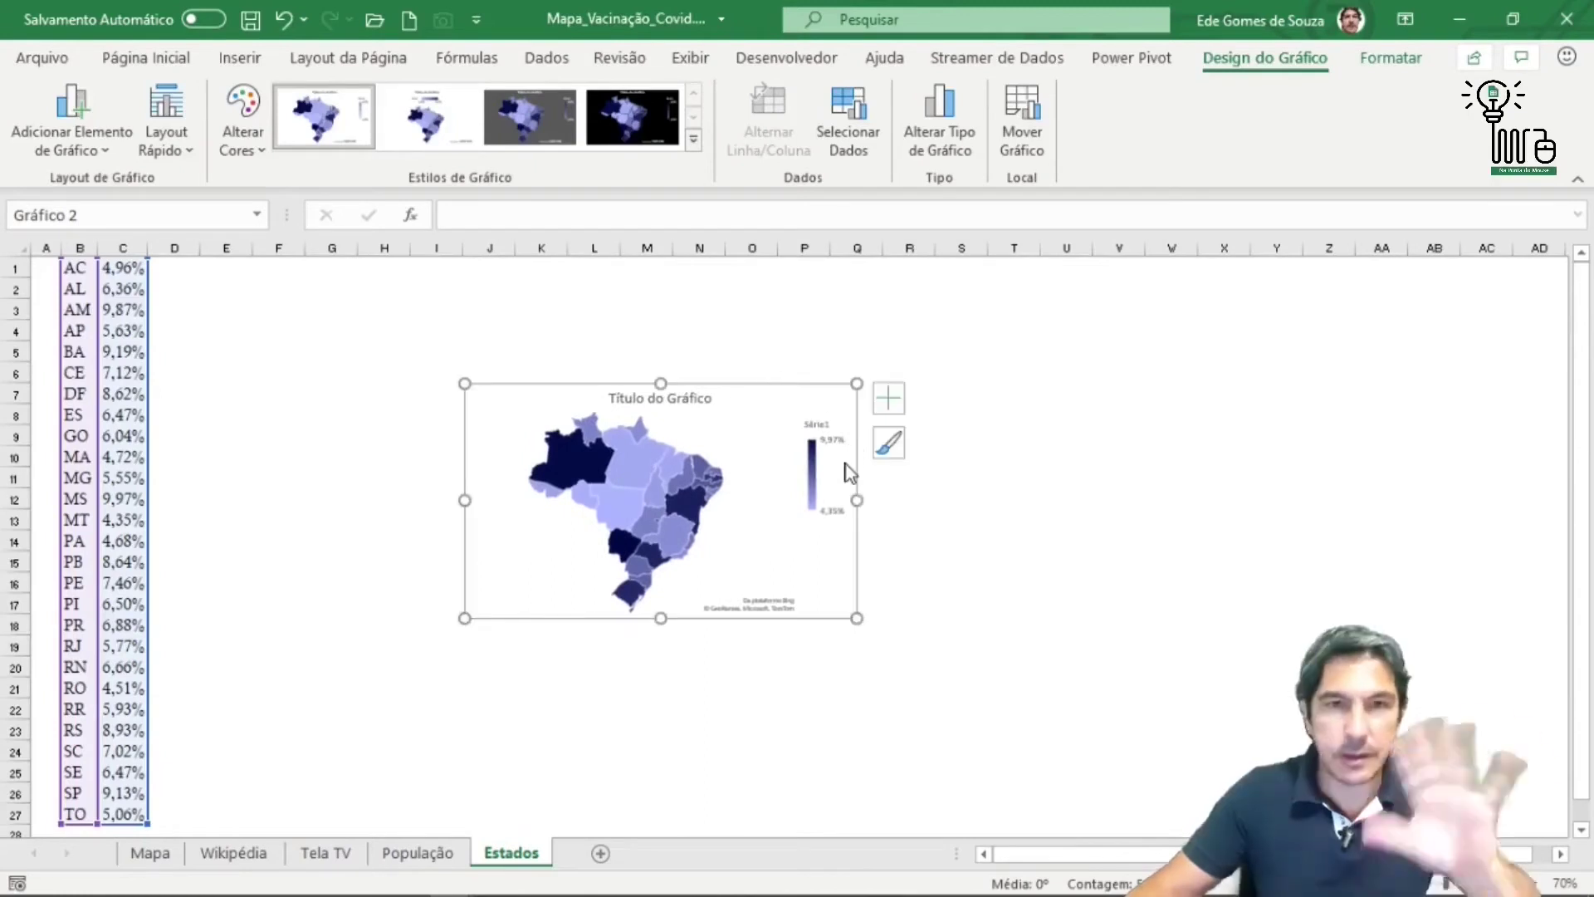
# - Delete the title and the legend from the Brazil map chart
pyautogui.click(687, 405)
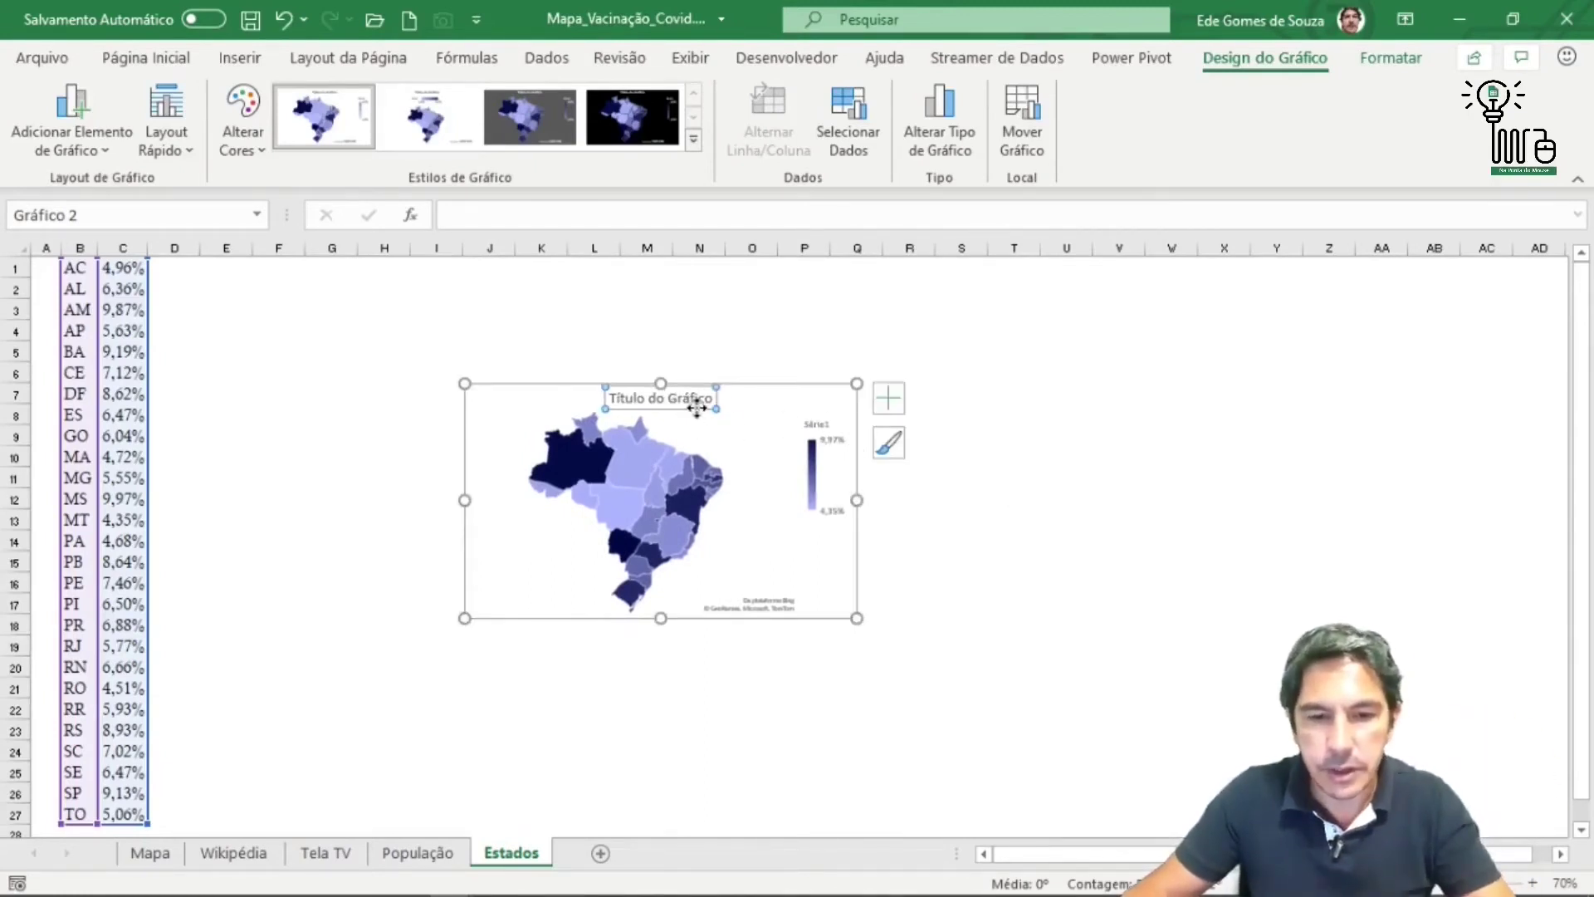
pyautogui.press('Delete')
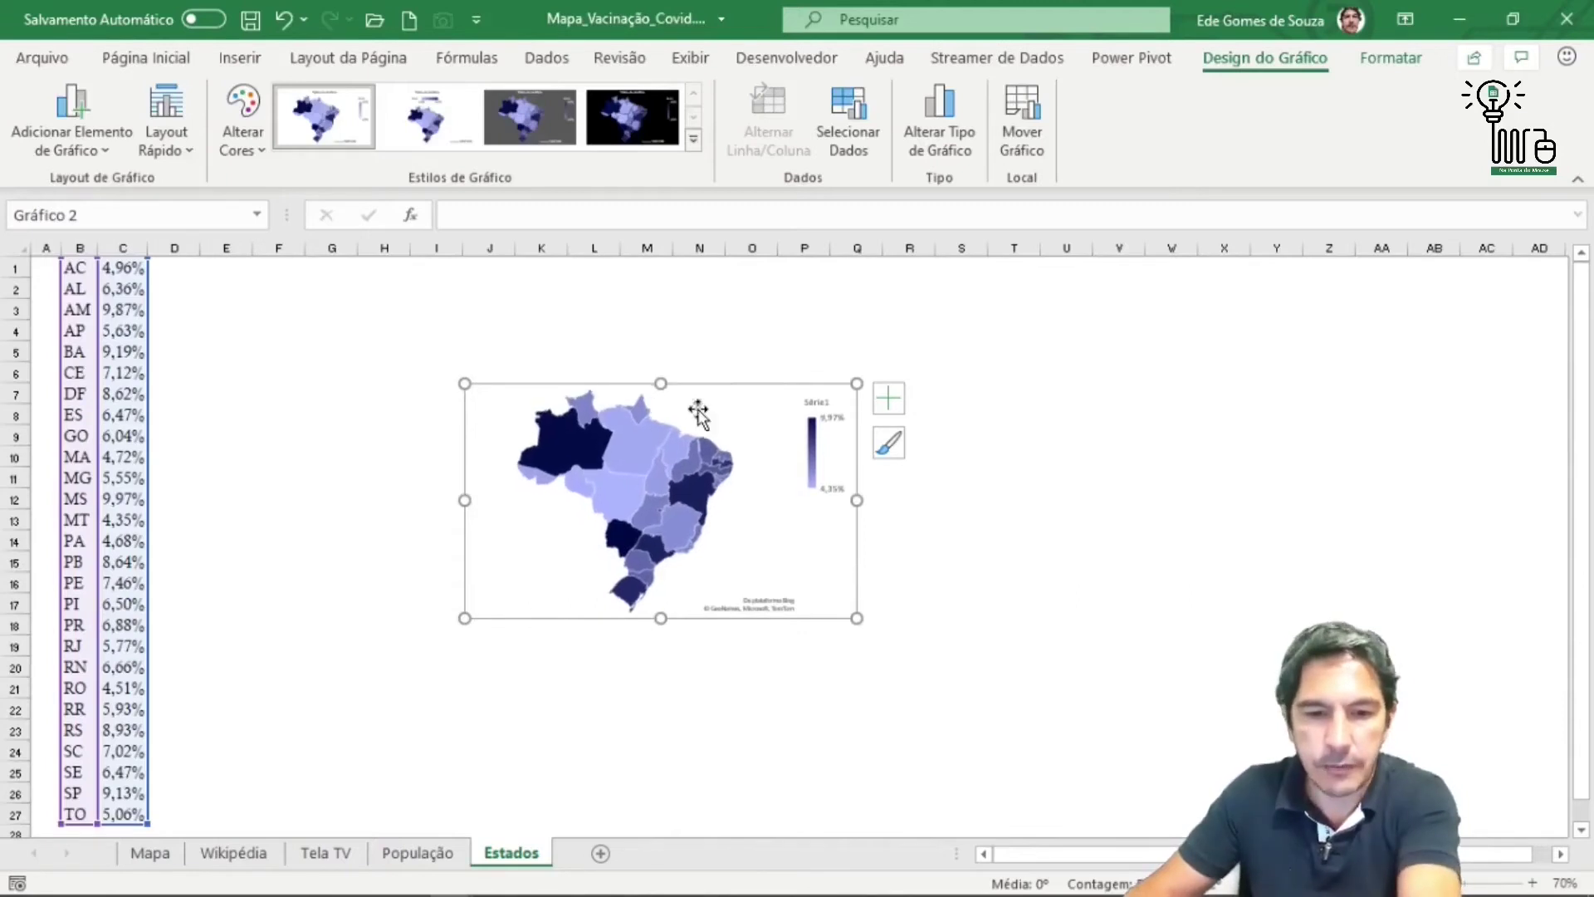
pyautogui.click(822, 416)
pyautogui.press('Delete')
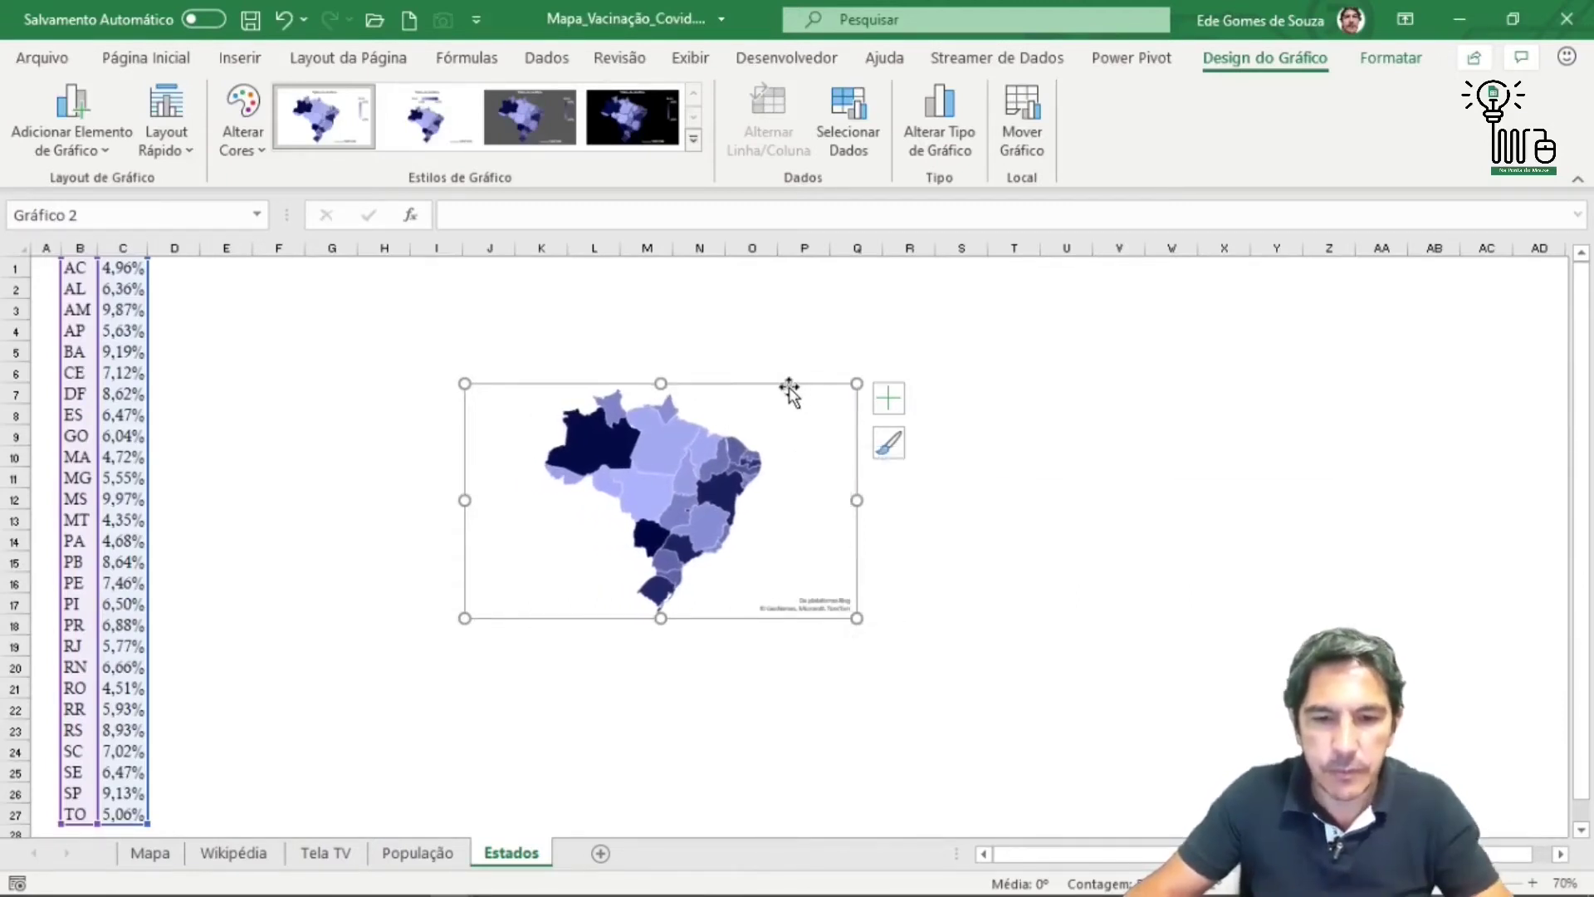
# - Enlarge the map chart and reposition it beside the state data, spanning about columns E to V and rows 3 to 21
pyautogui.moveTo(857, 619); pyautogui.dragTo(1216, 739)
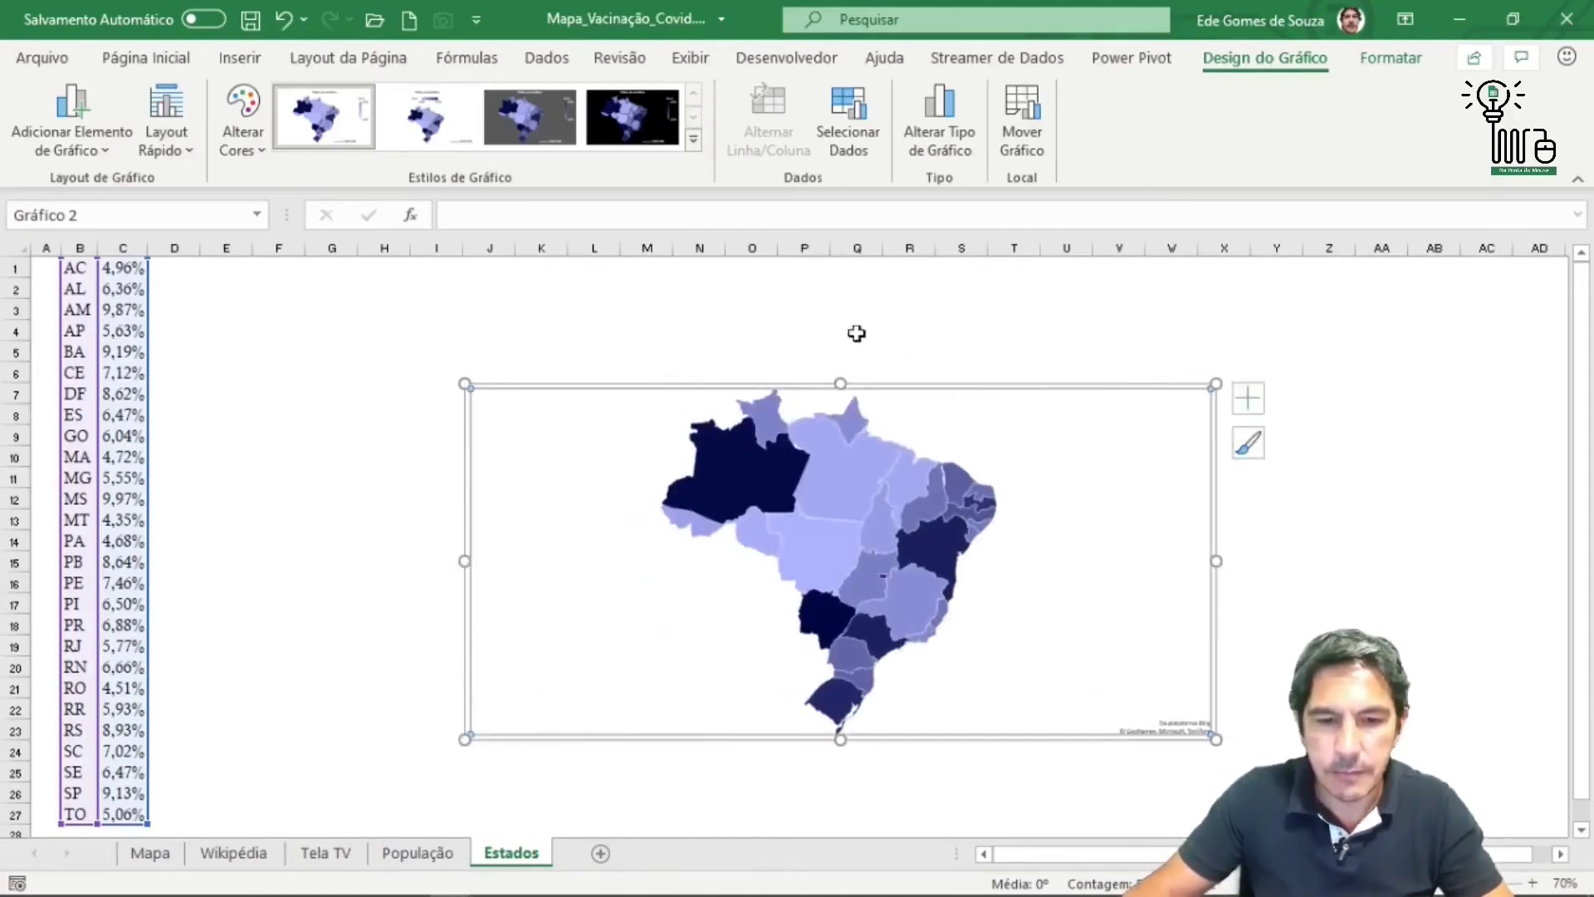
pyautogui.click(1206, 759)
pyautogui.click(700, 517)
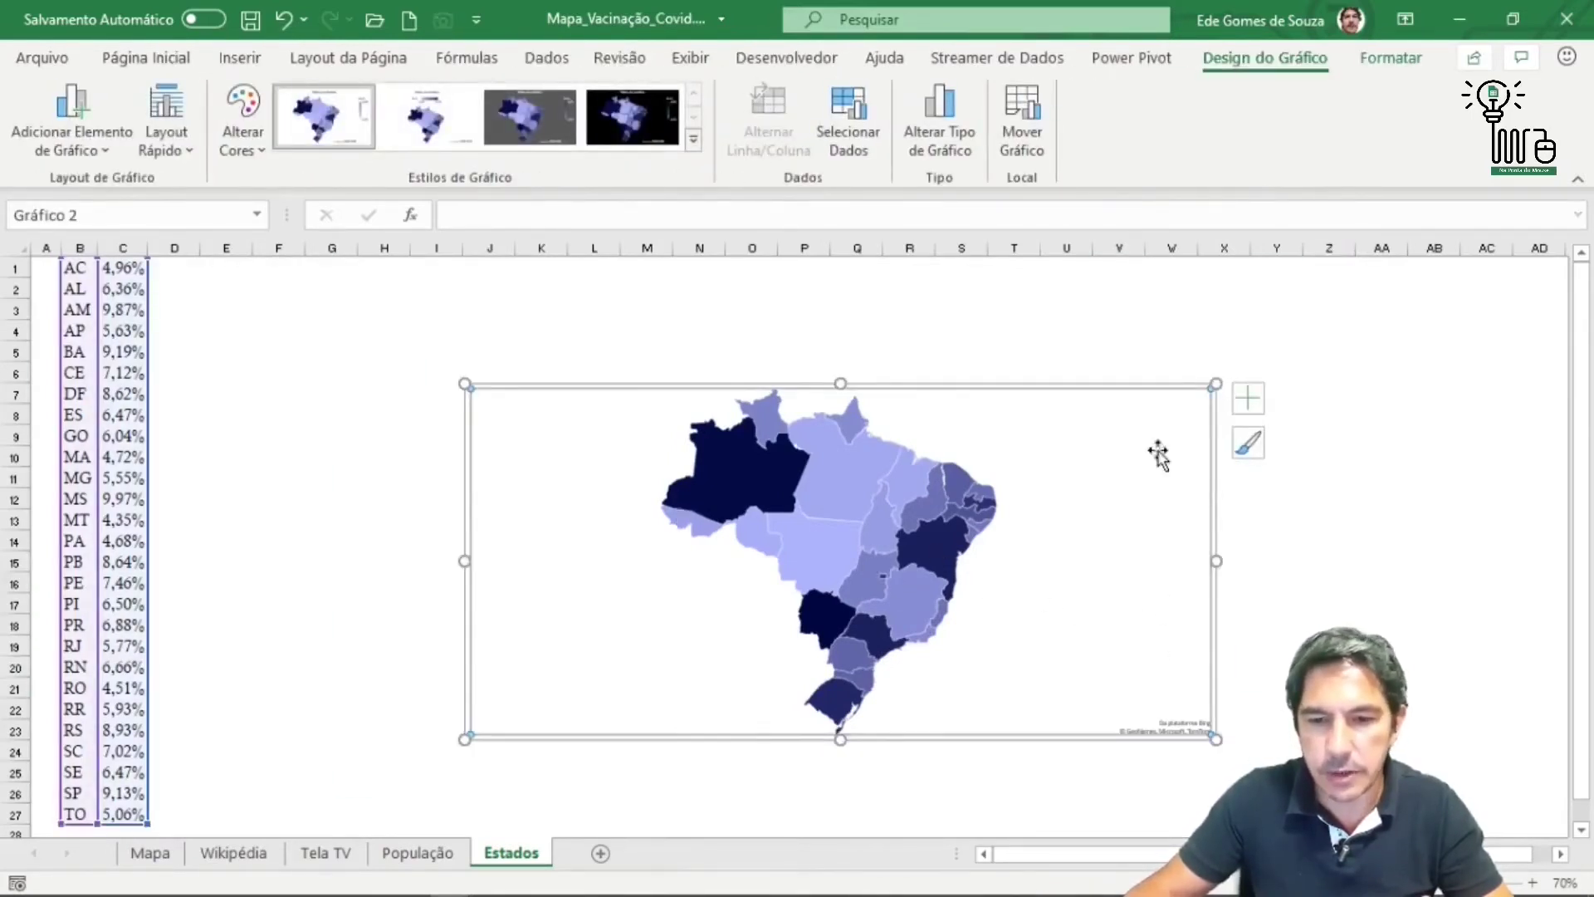
pyautogui.moveTo(1138, 391); pyautogui.dragTo(898, 297)
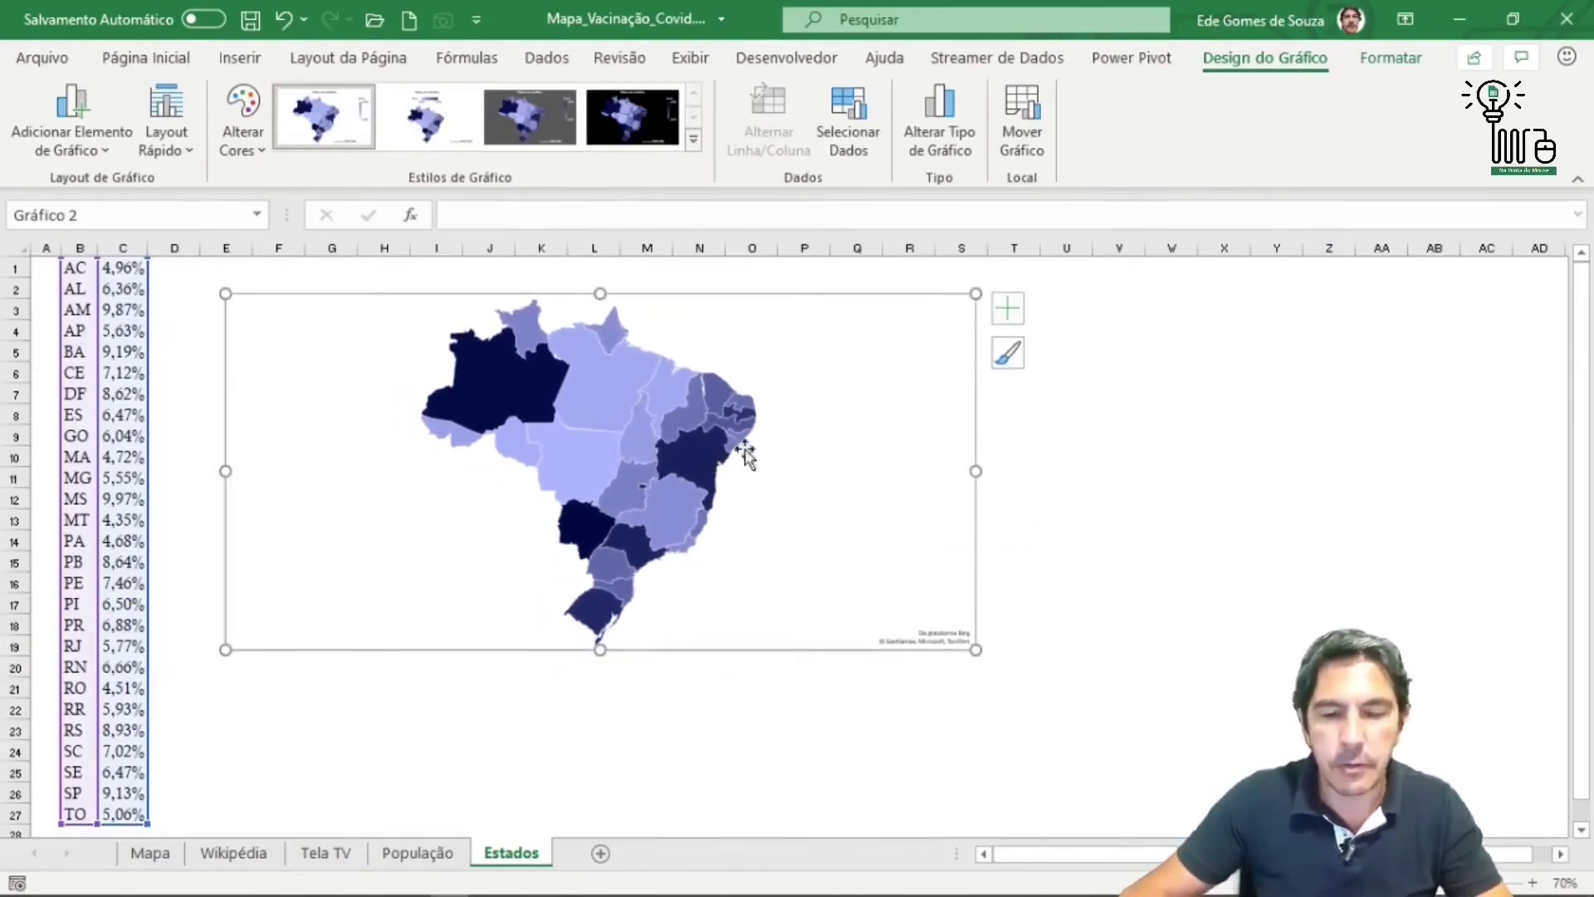
pyautogui.moveTo(976, 650); pyautogui.dragTo(1160, 703)
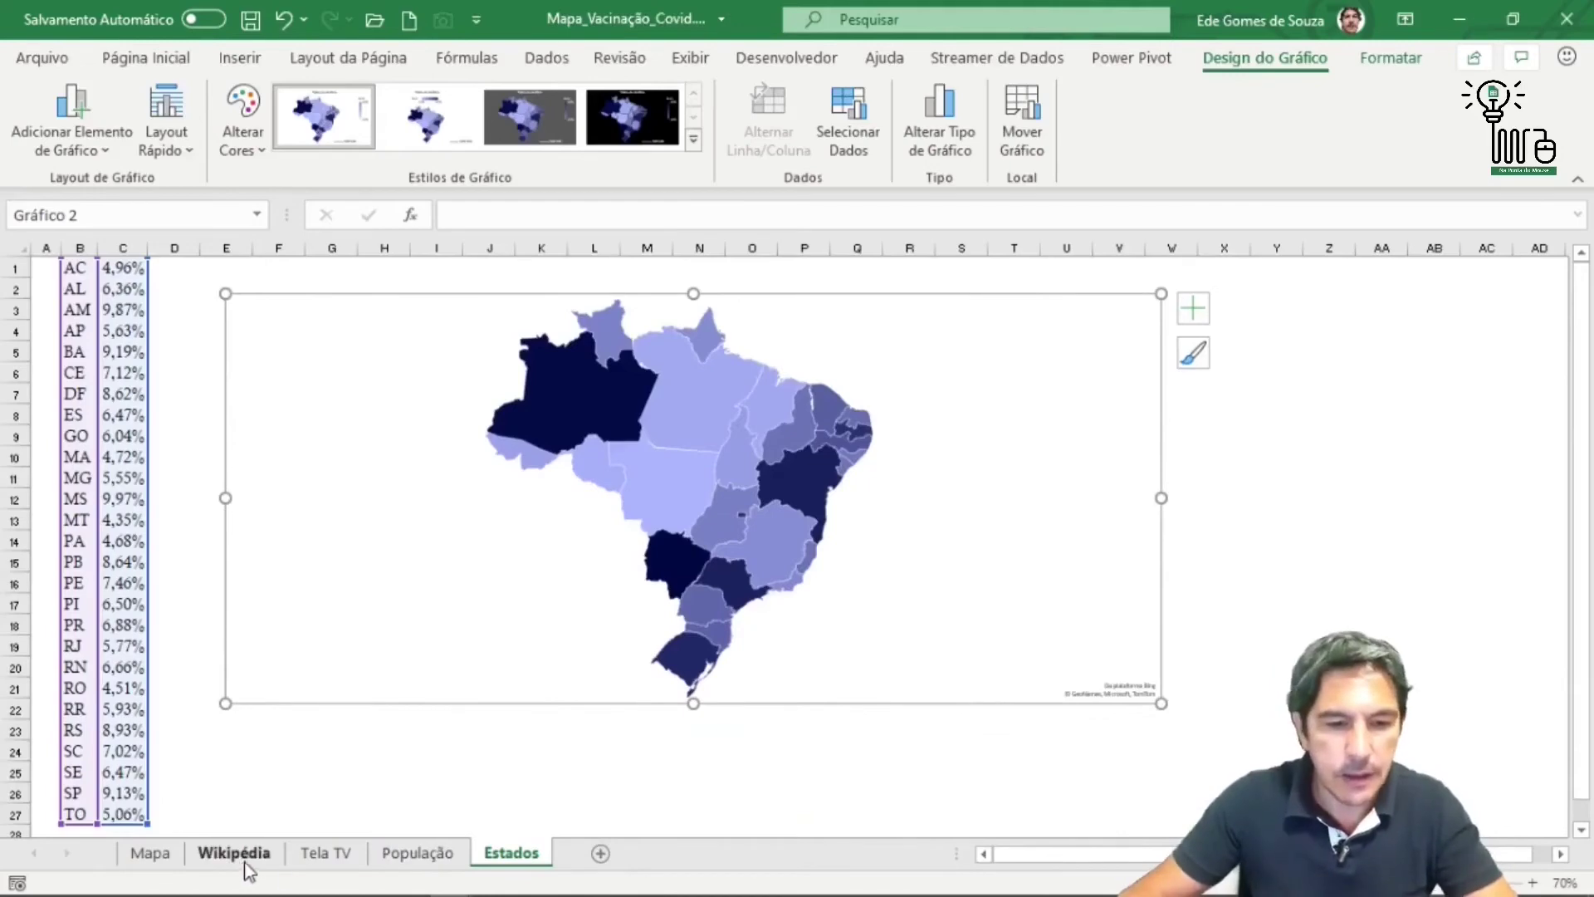
# - Place the Brazil map chart on the Mapa sheet over the blue background and select its chart area
pyautogui.click(150, 853)
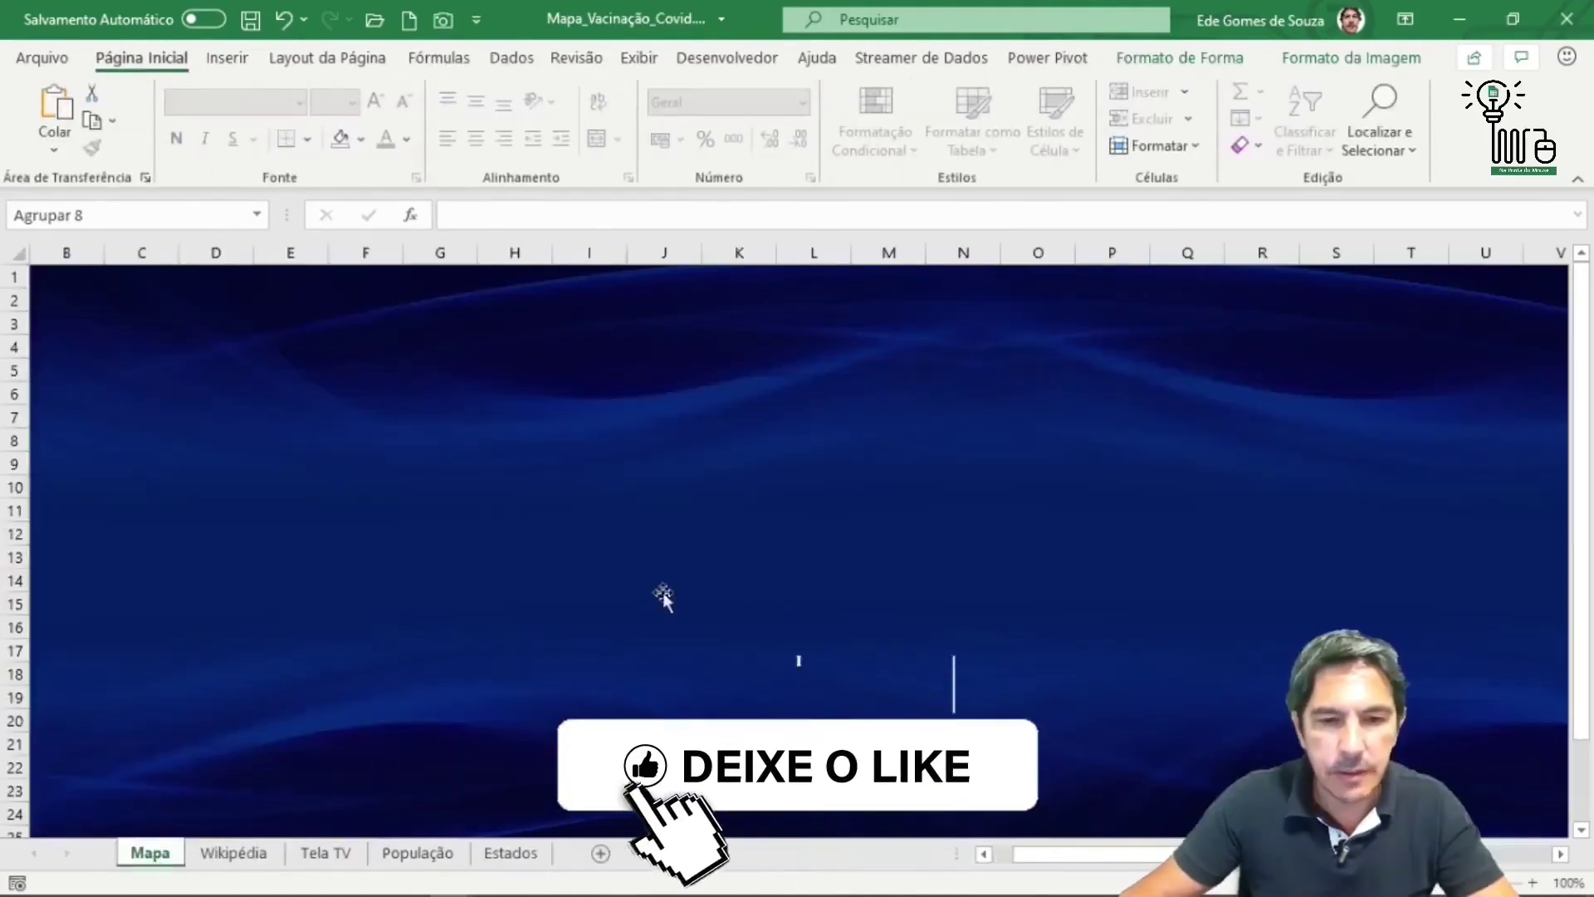
pyautogui.click(770, 619)
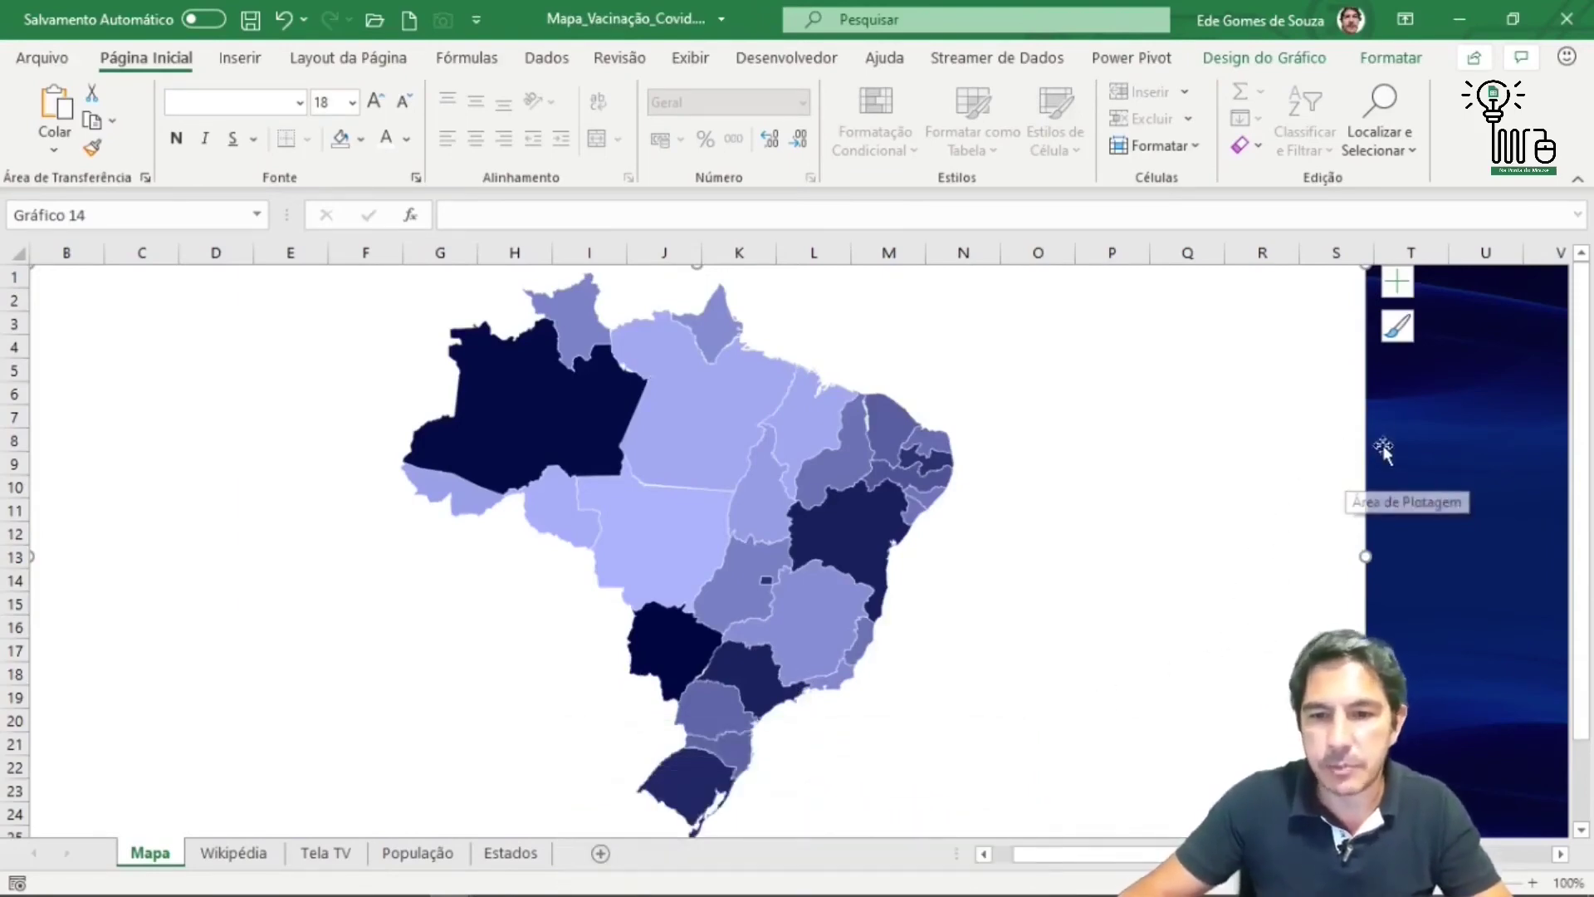
pyautogui.click(1360, 406)
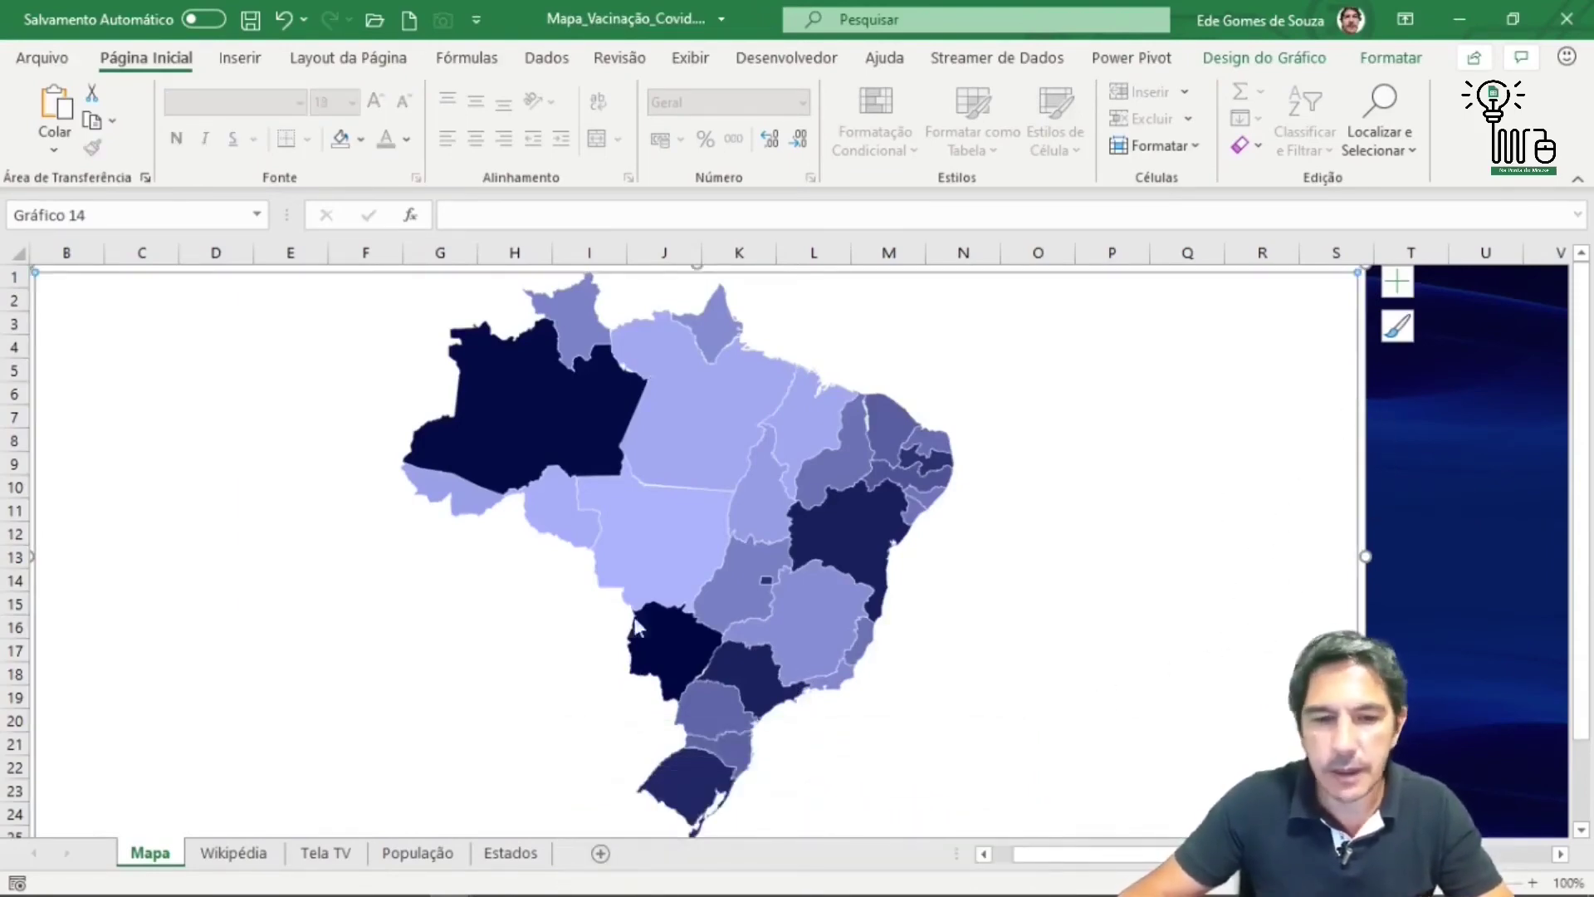
pyautogui.click(1522, 519)
pyautogui.click(1239, 527)
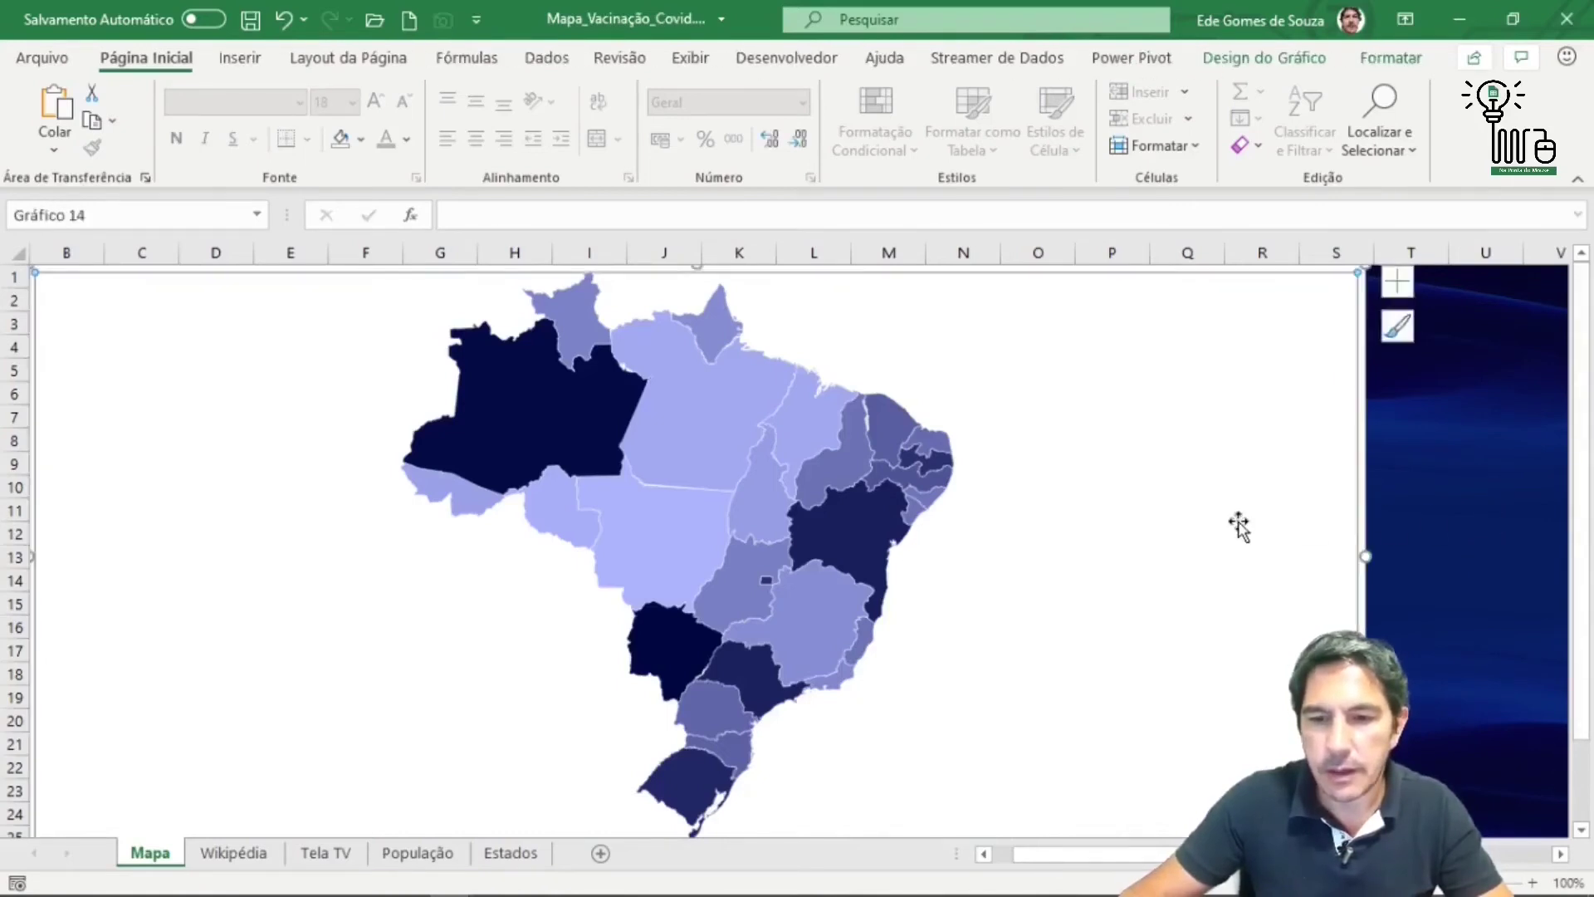
# - Set the map chart's area to no fill so the blue background shows through
pyautogui.click(1283, 64)
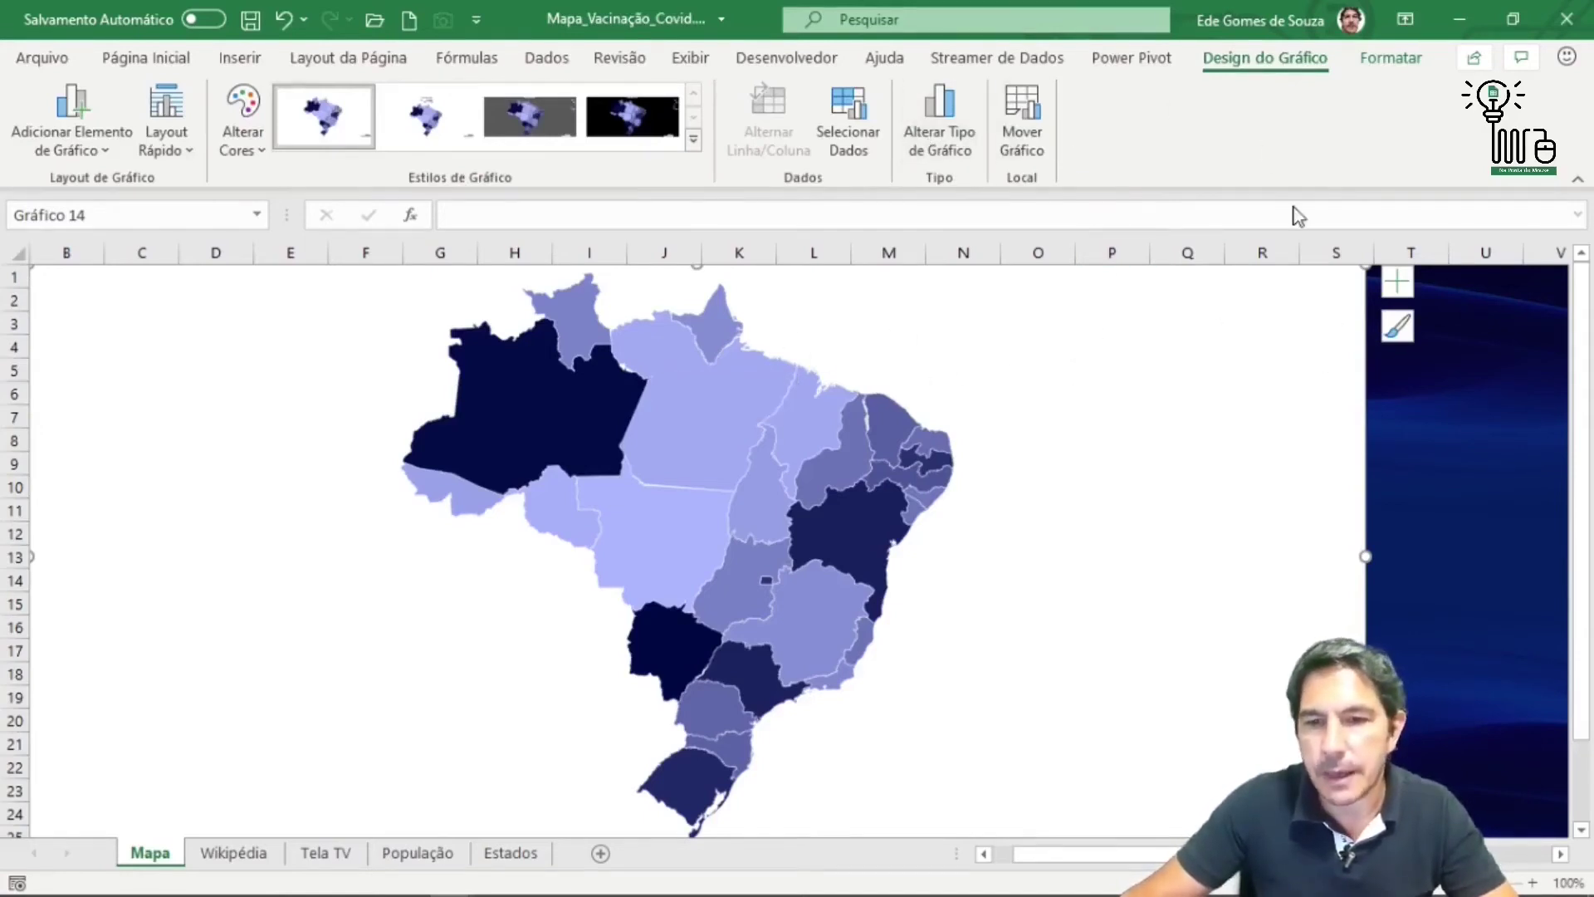
pyautogui.click(1380, 64)
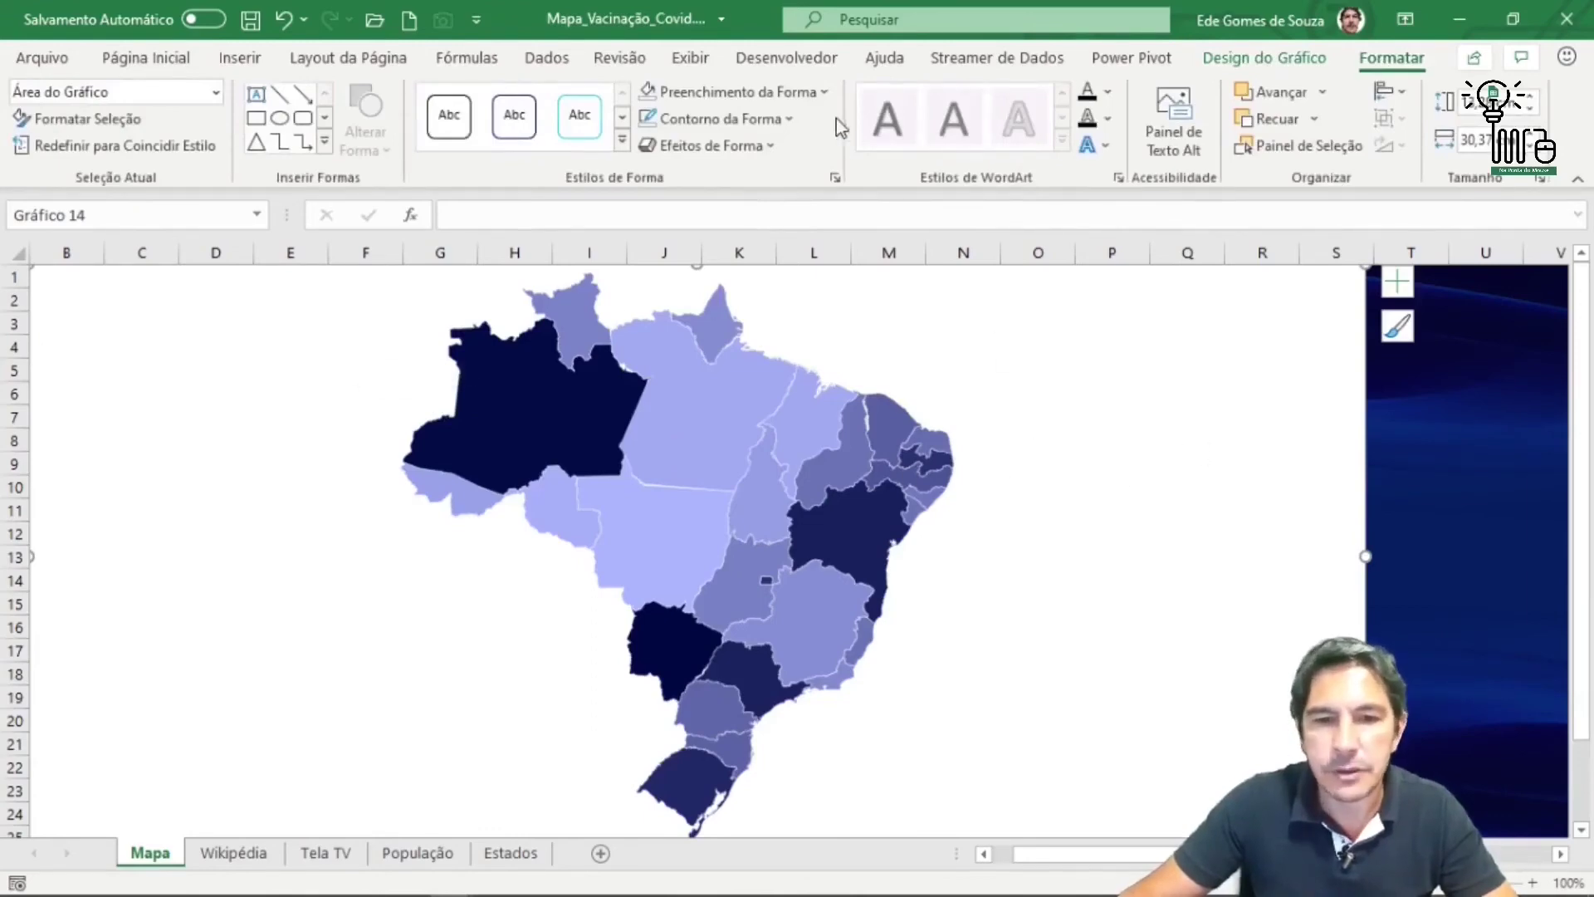
pyautogui.click(824, 92)
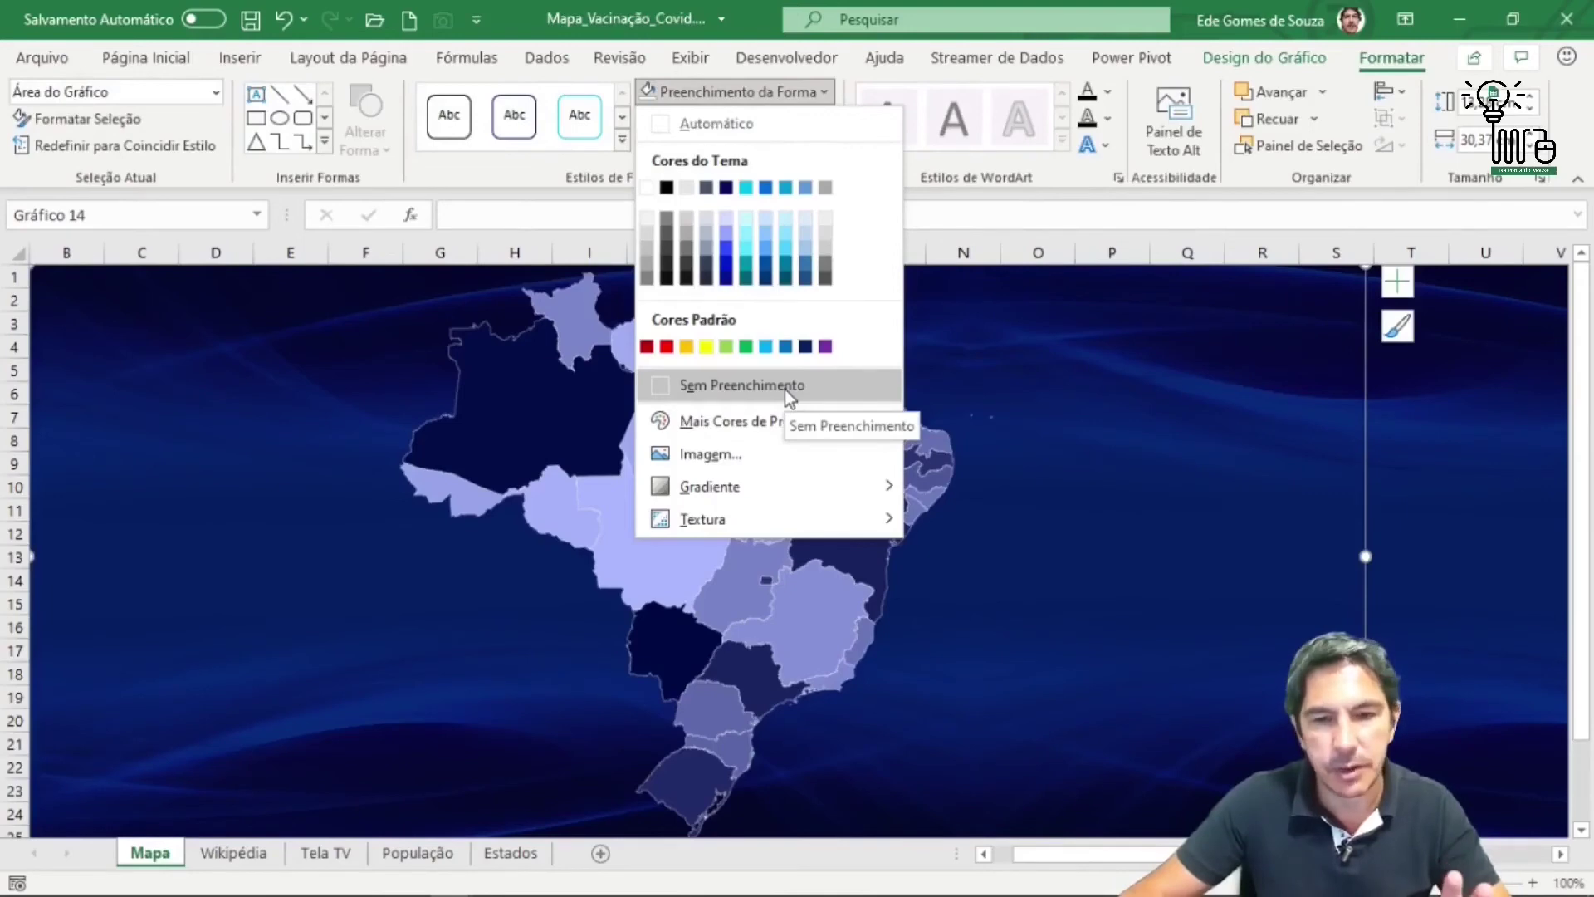
pyautogui.click(785, 390)
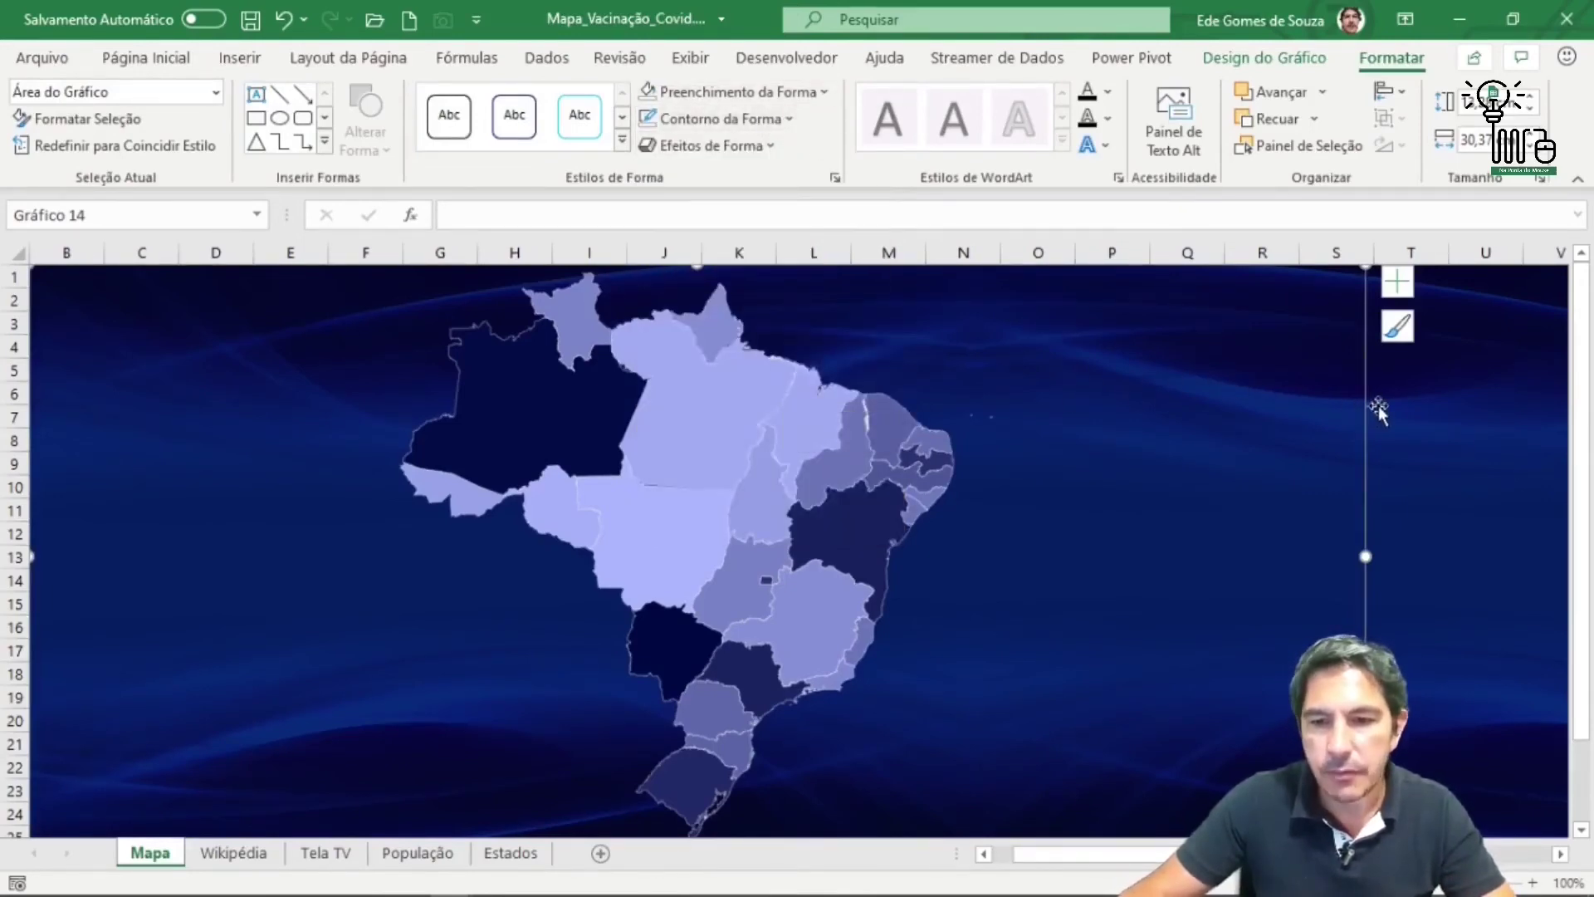
# - Shift the map chart toward the middle of the blue background, starting near row 2, and remove its outline
pyautogui.moveTo(1366, 408); pyautogui.dragTo(1496, 424)
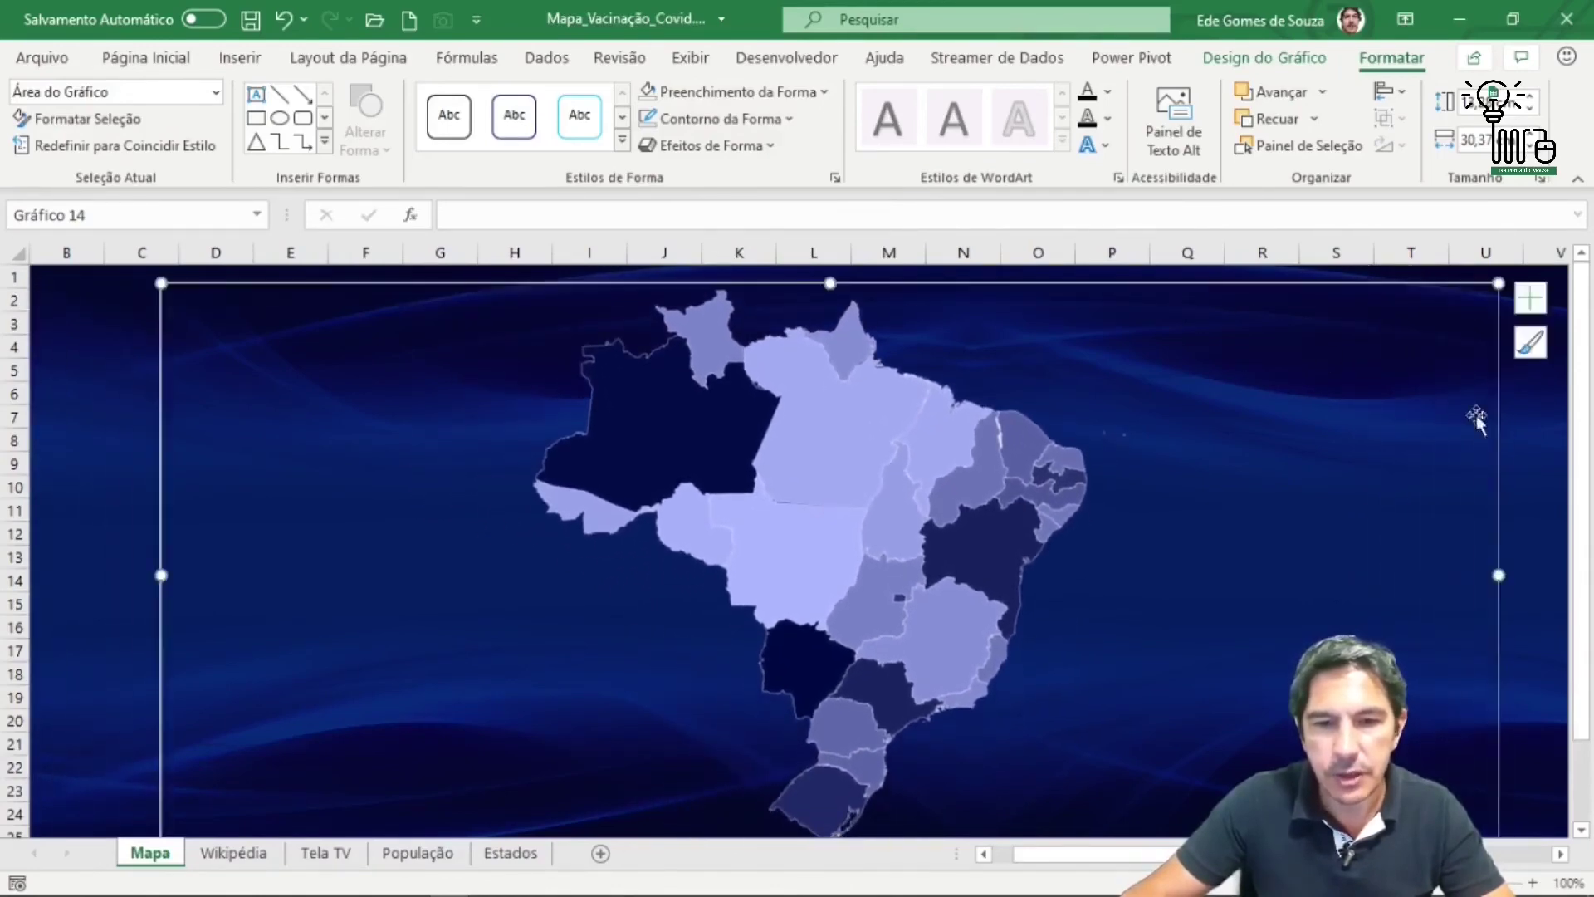
pyautogui.click(789, 120)
pyautogui.click(753, 411)
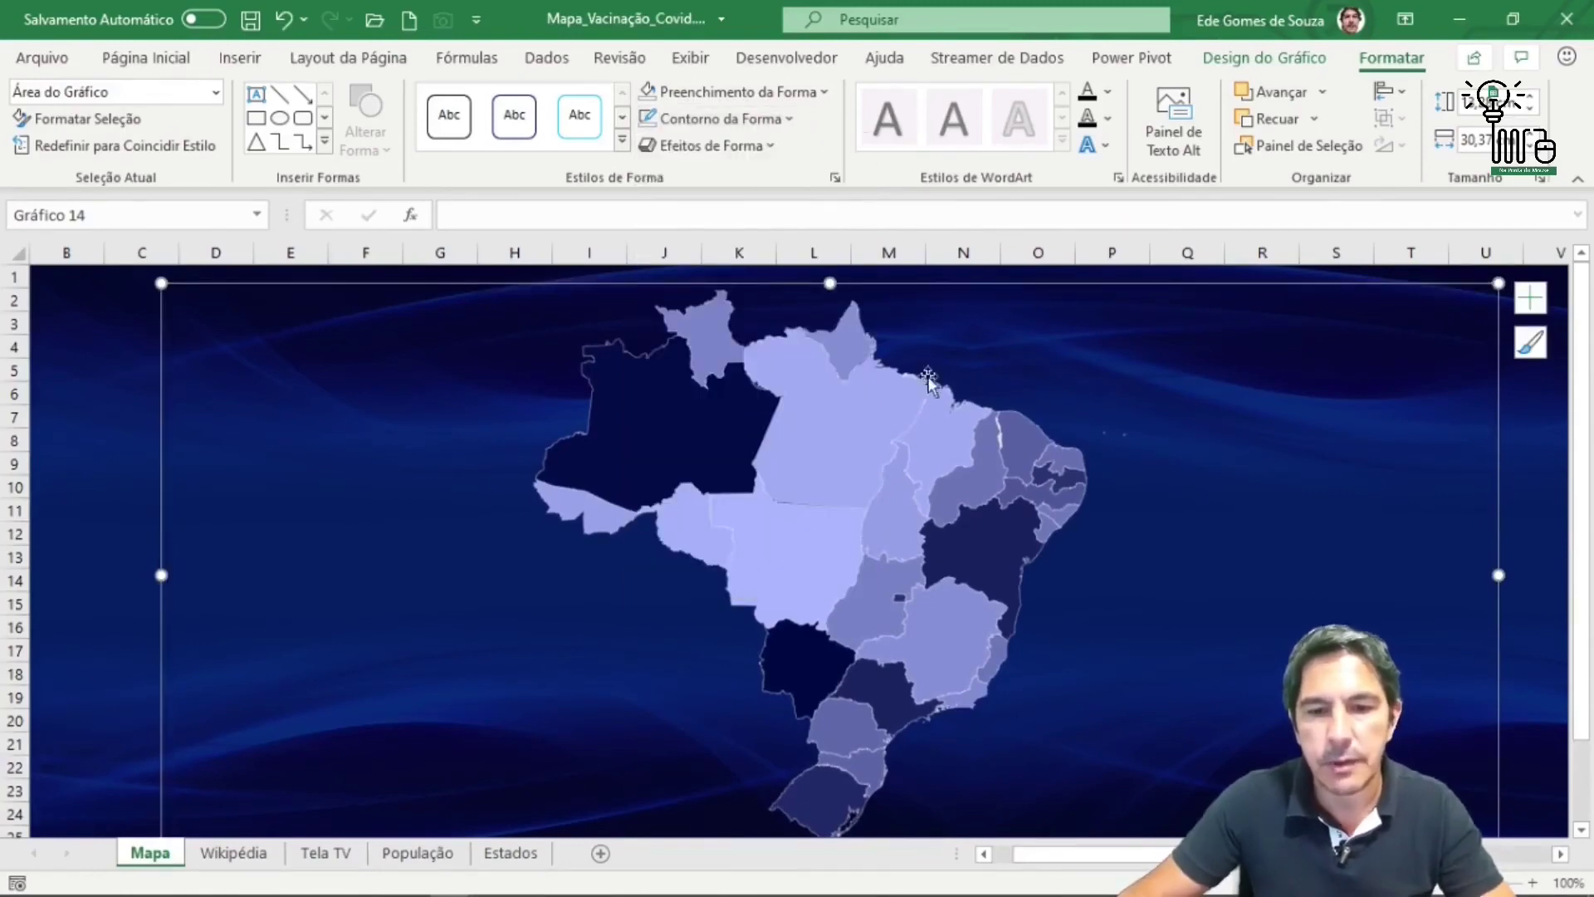
pyautogui.moveTo(900, 283)
pyautogui.mouseDown()
pyautogui.moveTo(872, 285)
pyautogui.moveTo(884, 290)
pyautogui.mouseUp()
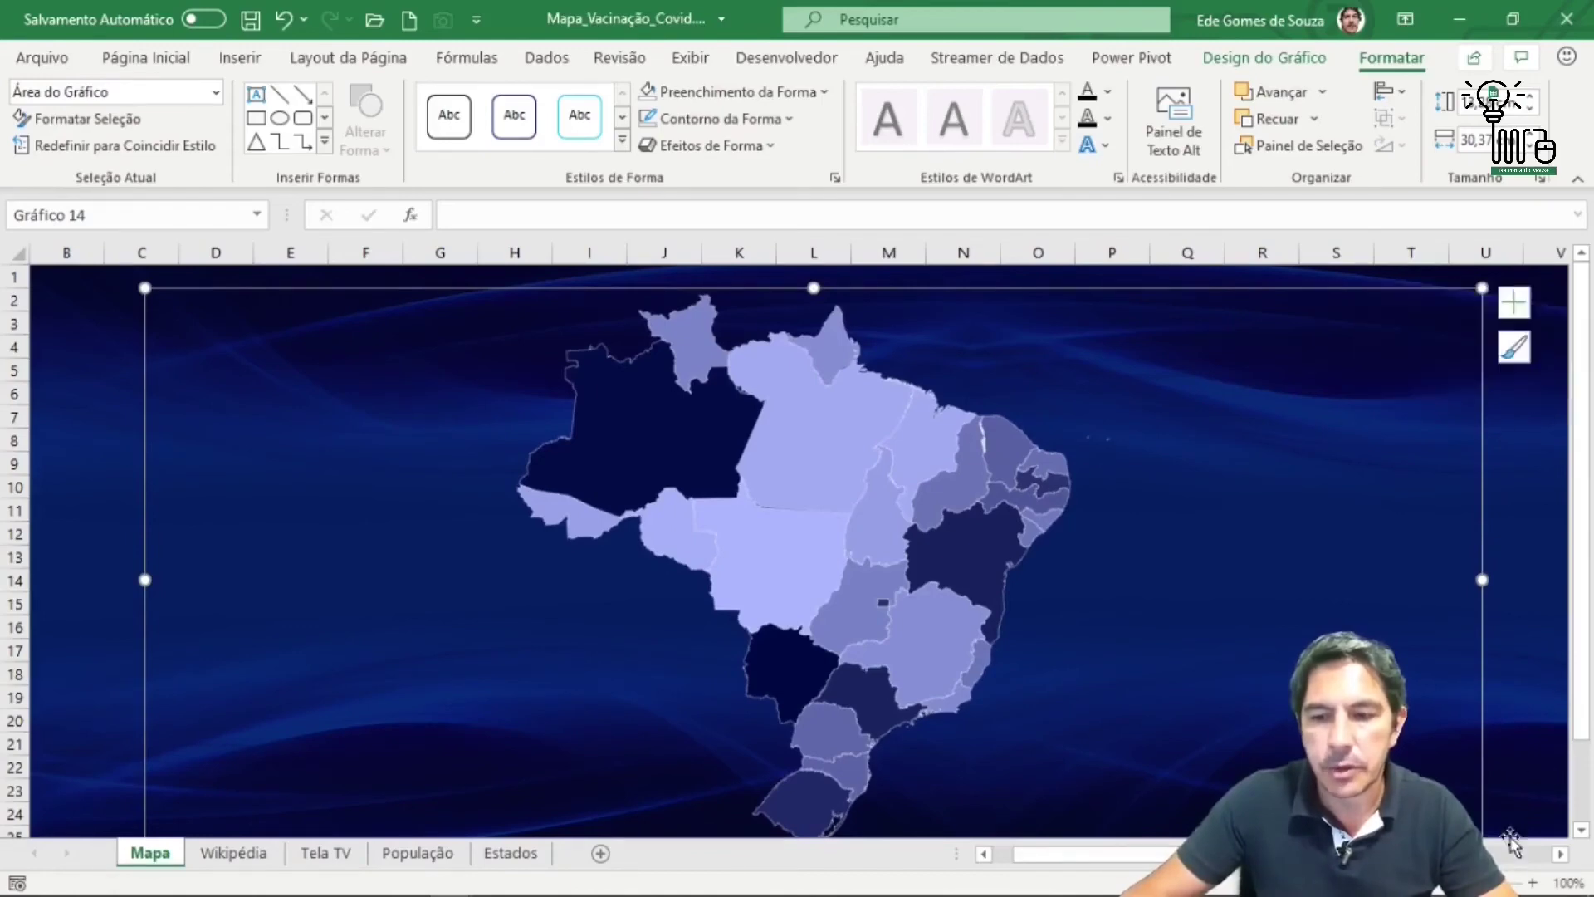
# - Add data labels with the state percentages to the Brazil map chart
pyautogui.click(1562, 855)
pyautogui.click(1563, 856)
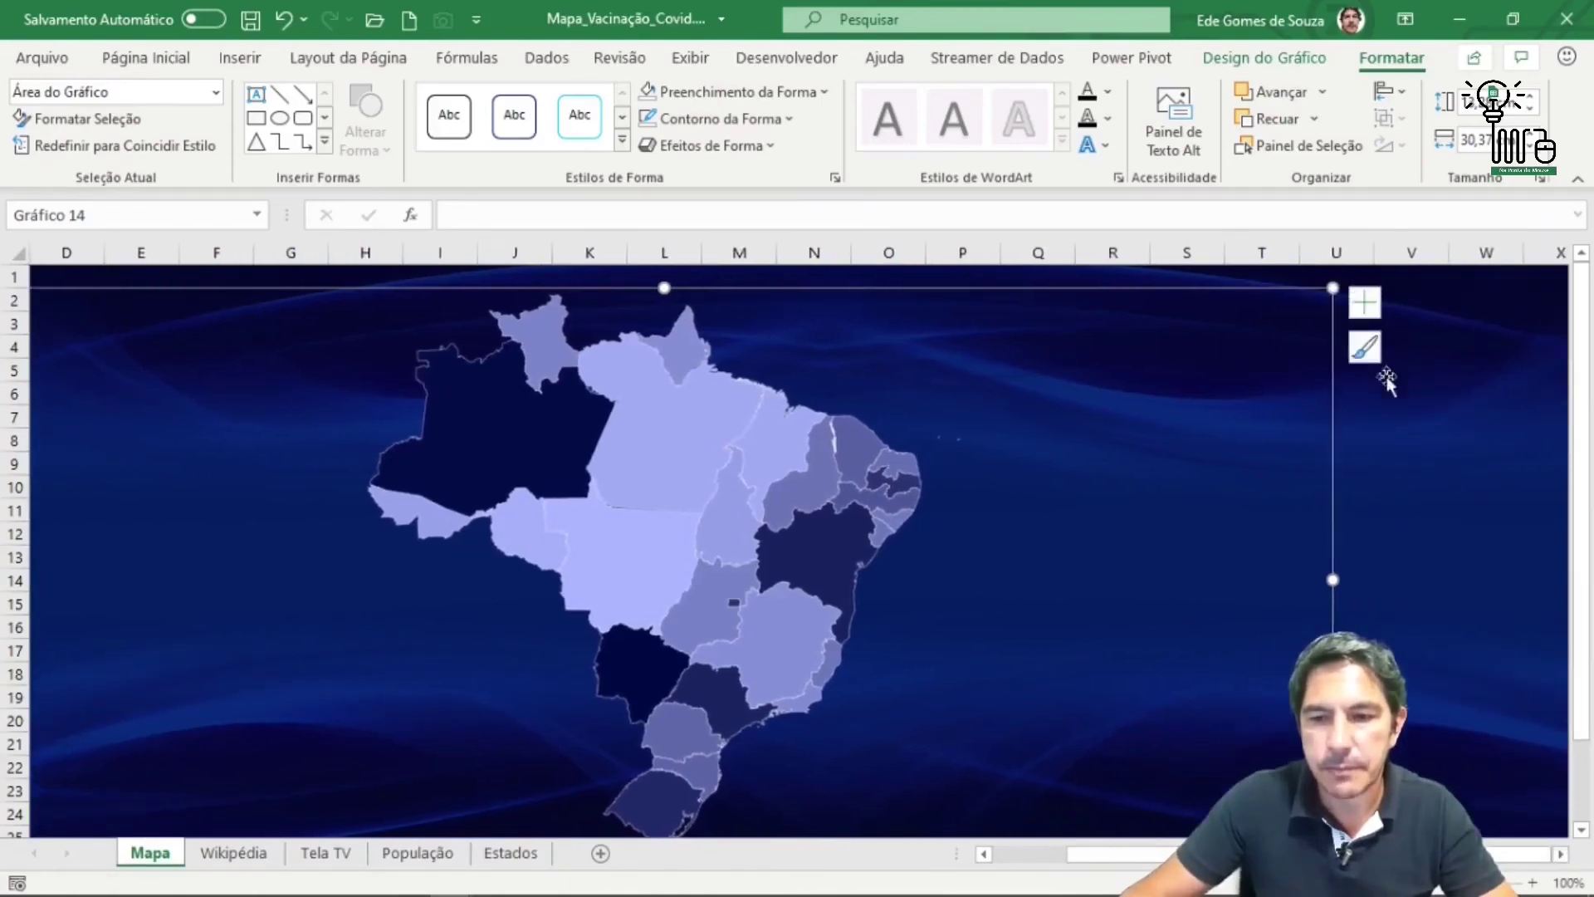
pyautogui.click(1366, 302)
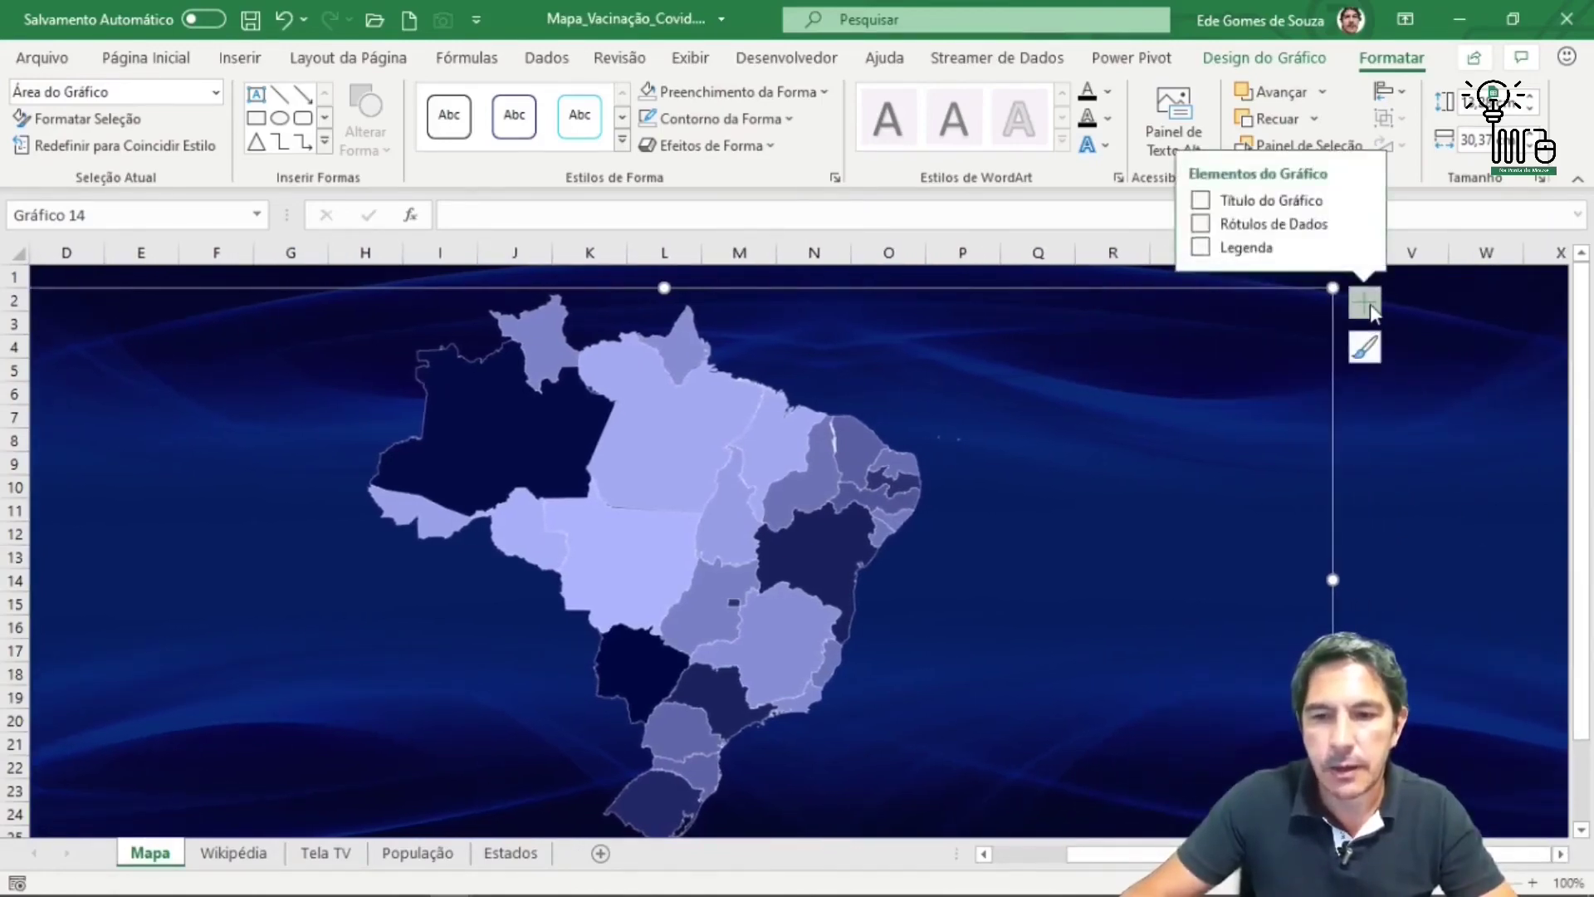
pyautogui.click(1200, 226)
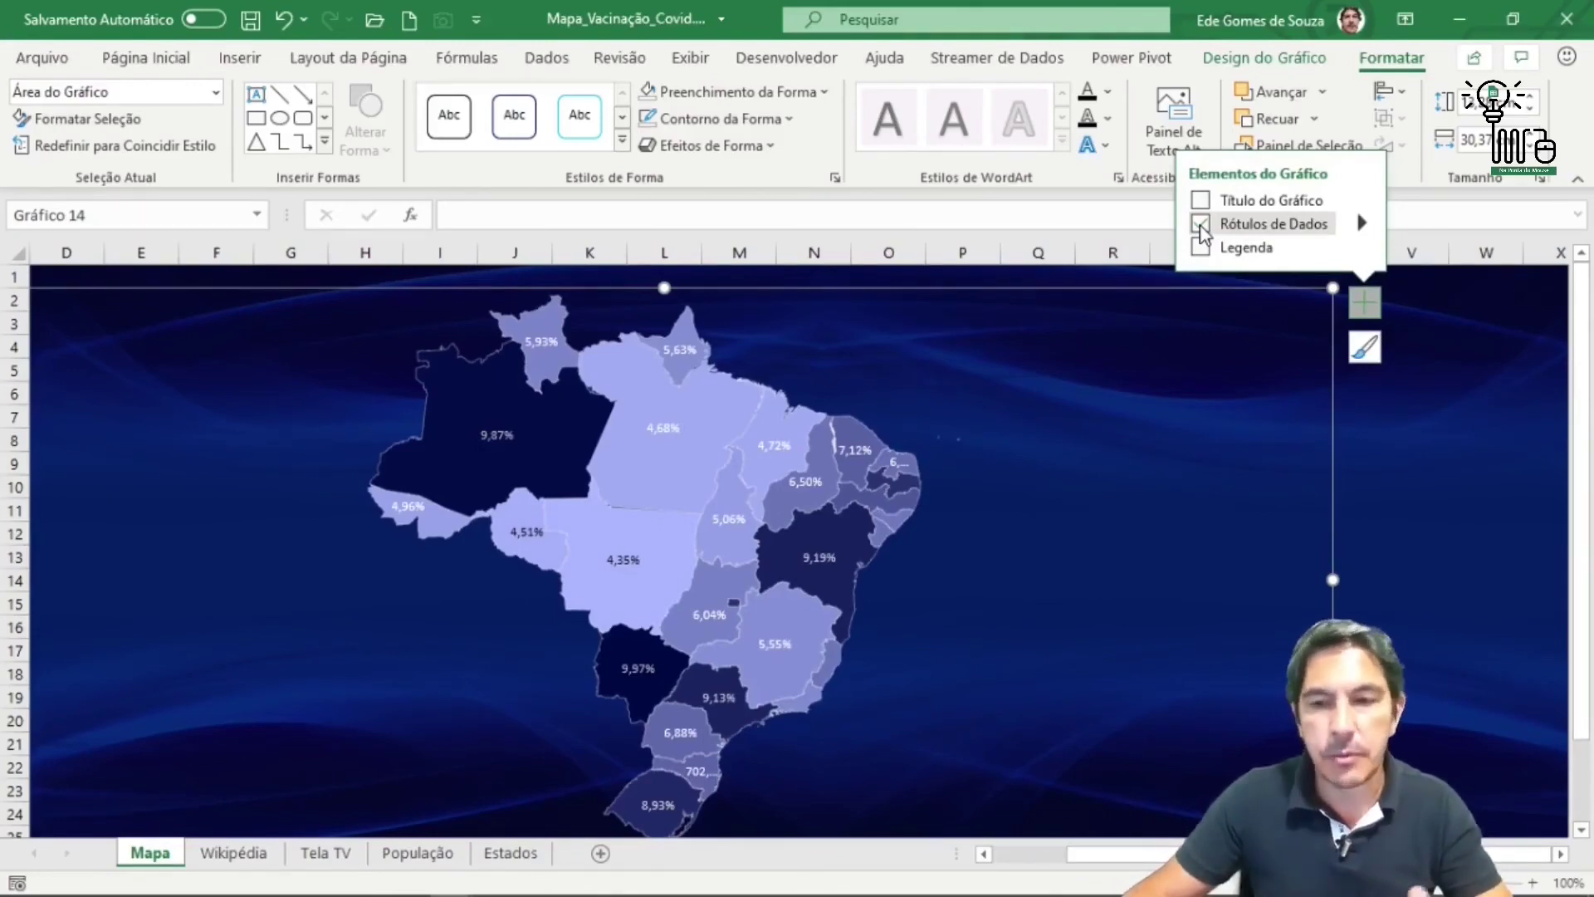
pyautogui.click(1437, 455)
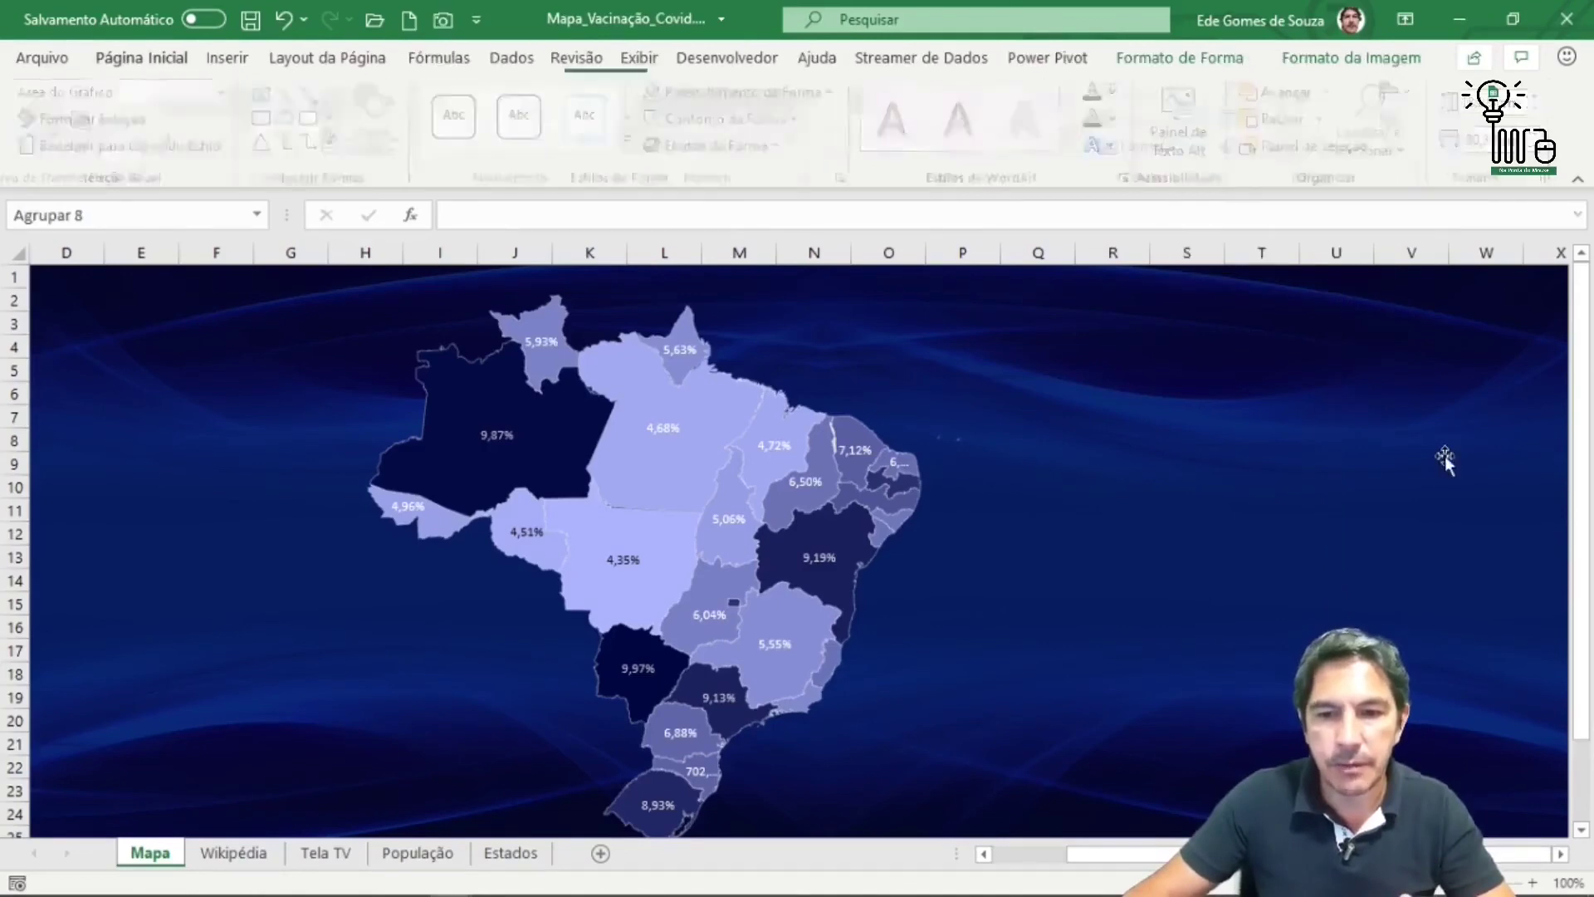
# - Increase the map data labels' font size to 14 and compare the map with the TV graphic on the Tela TV sheet
pyautogui.click(613, 461)
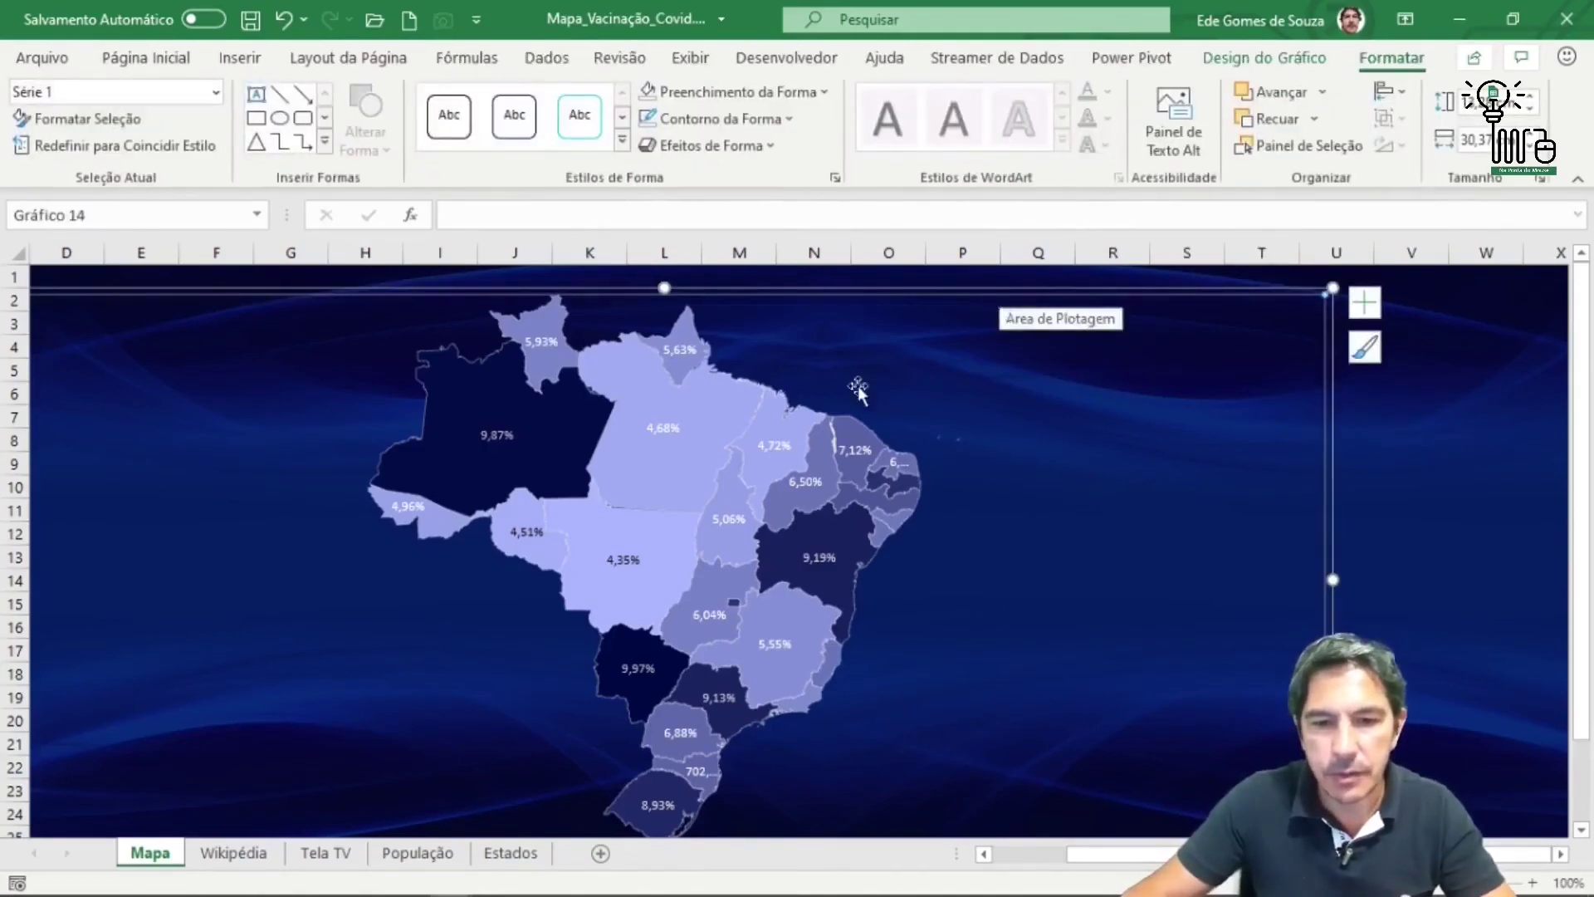
pyautogui.click(493, 444)
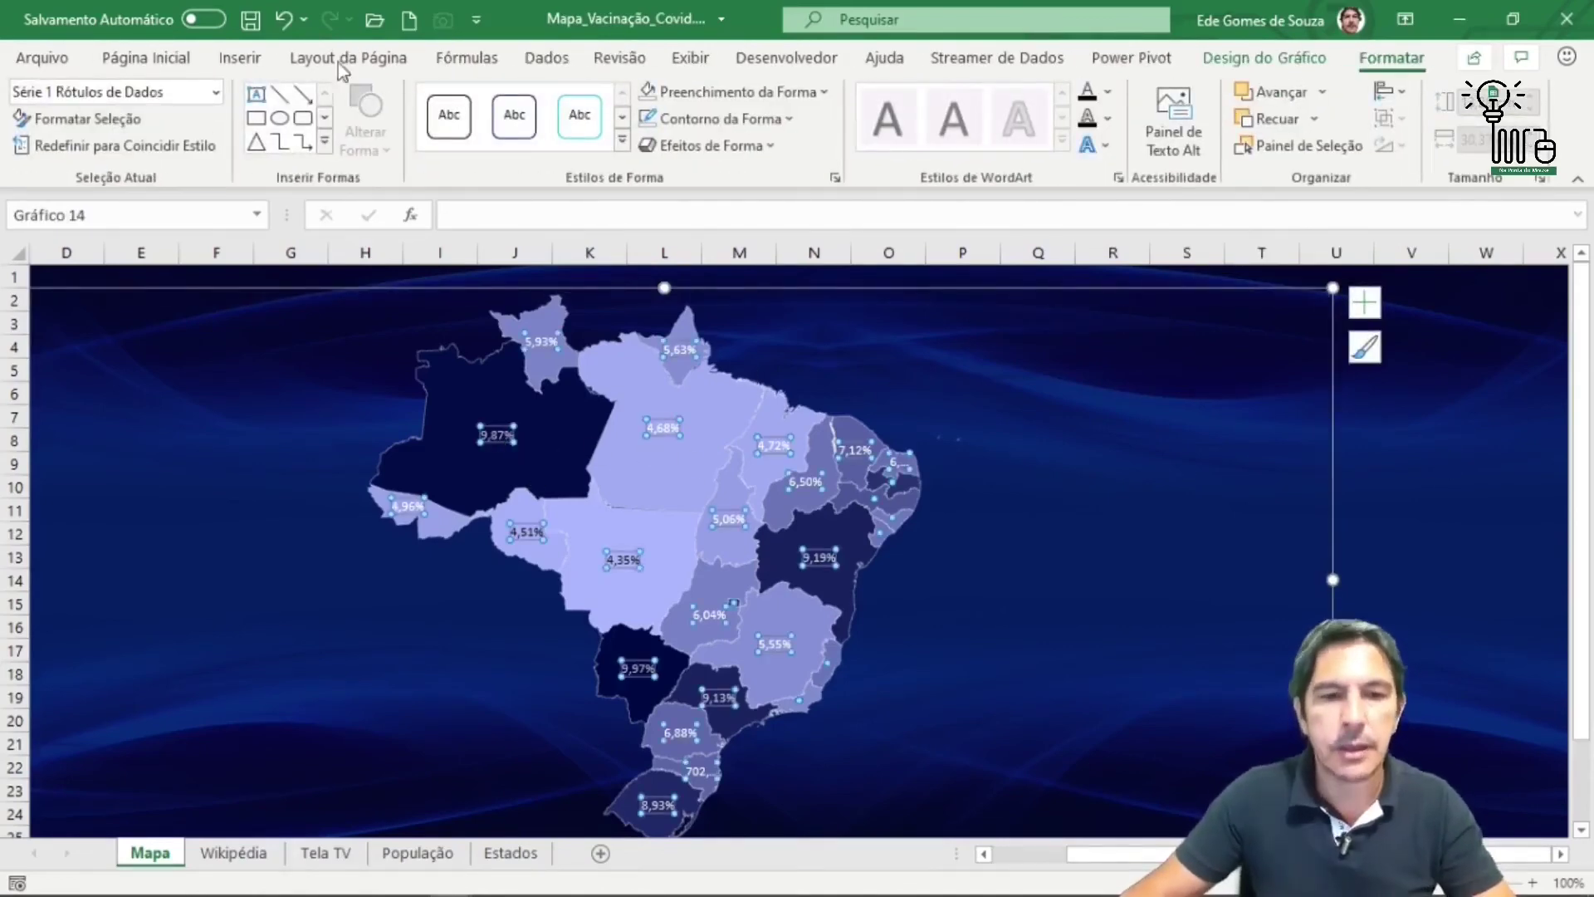
pyautogui.click(149, 59)
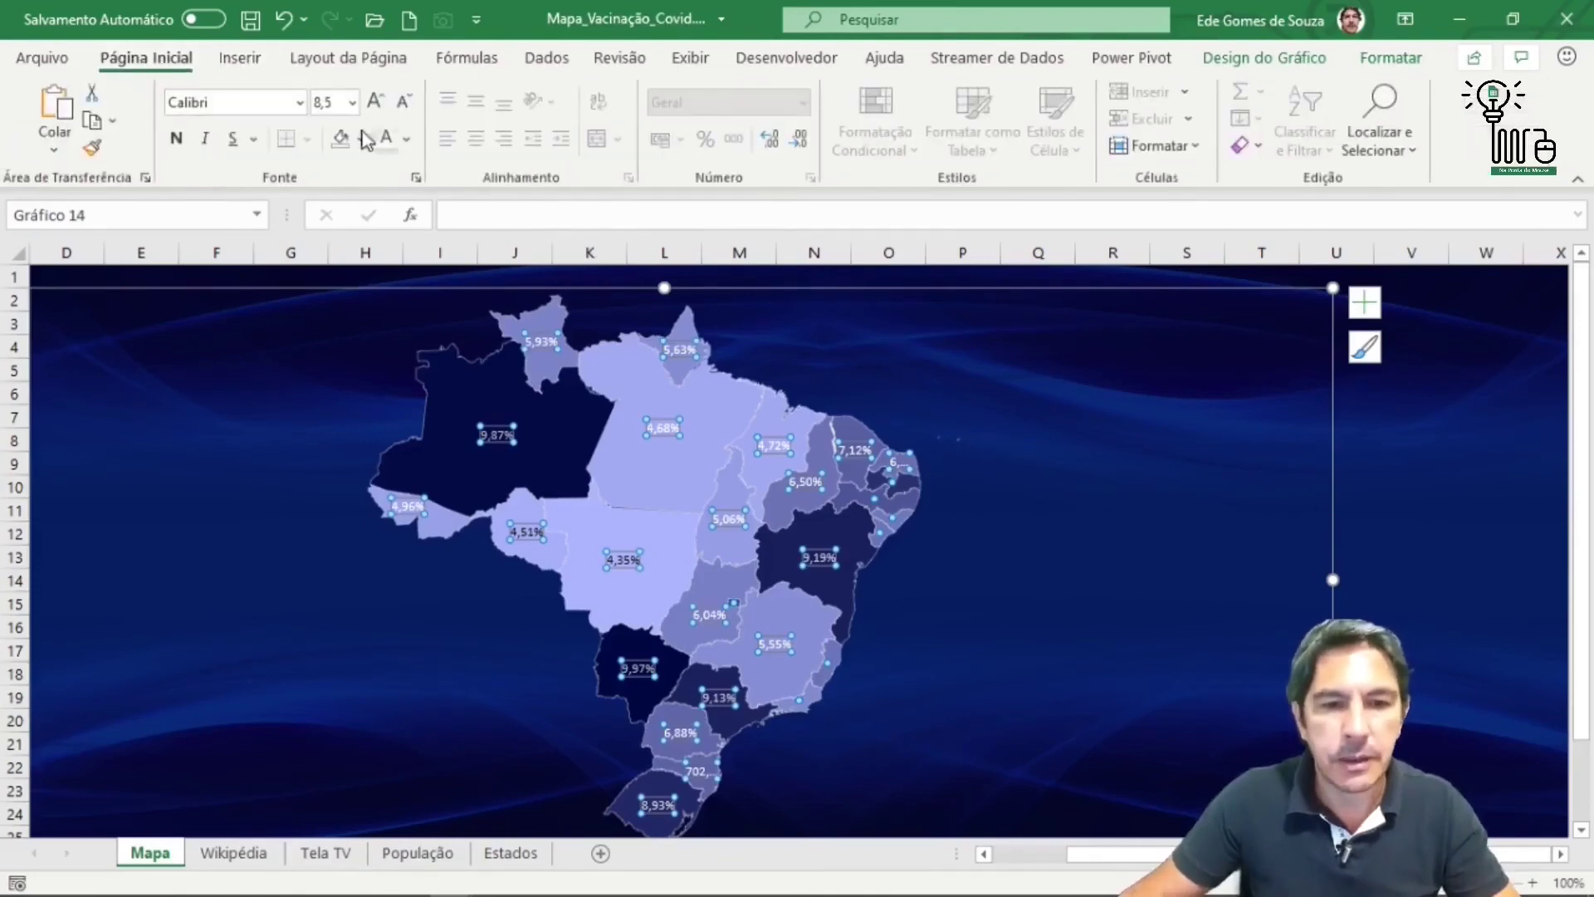
pyautogui.click(378, 104)
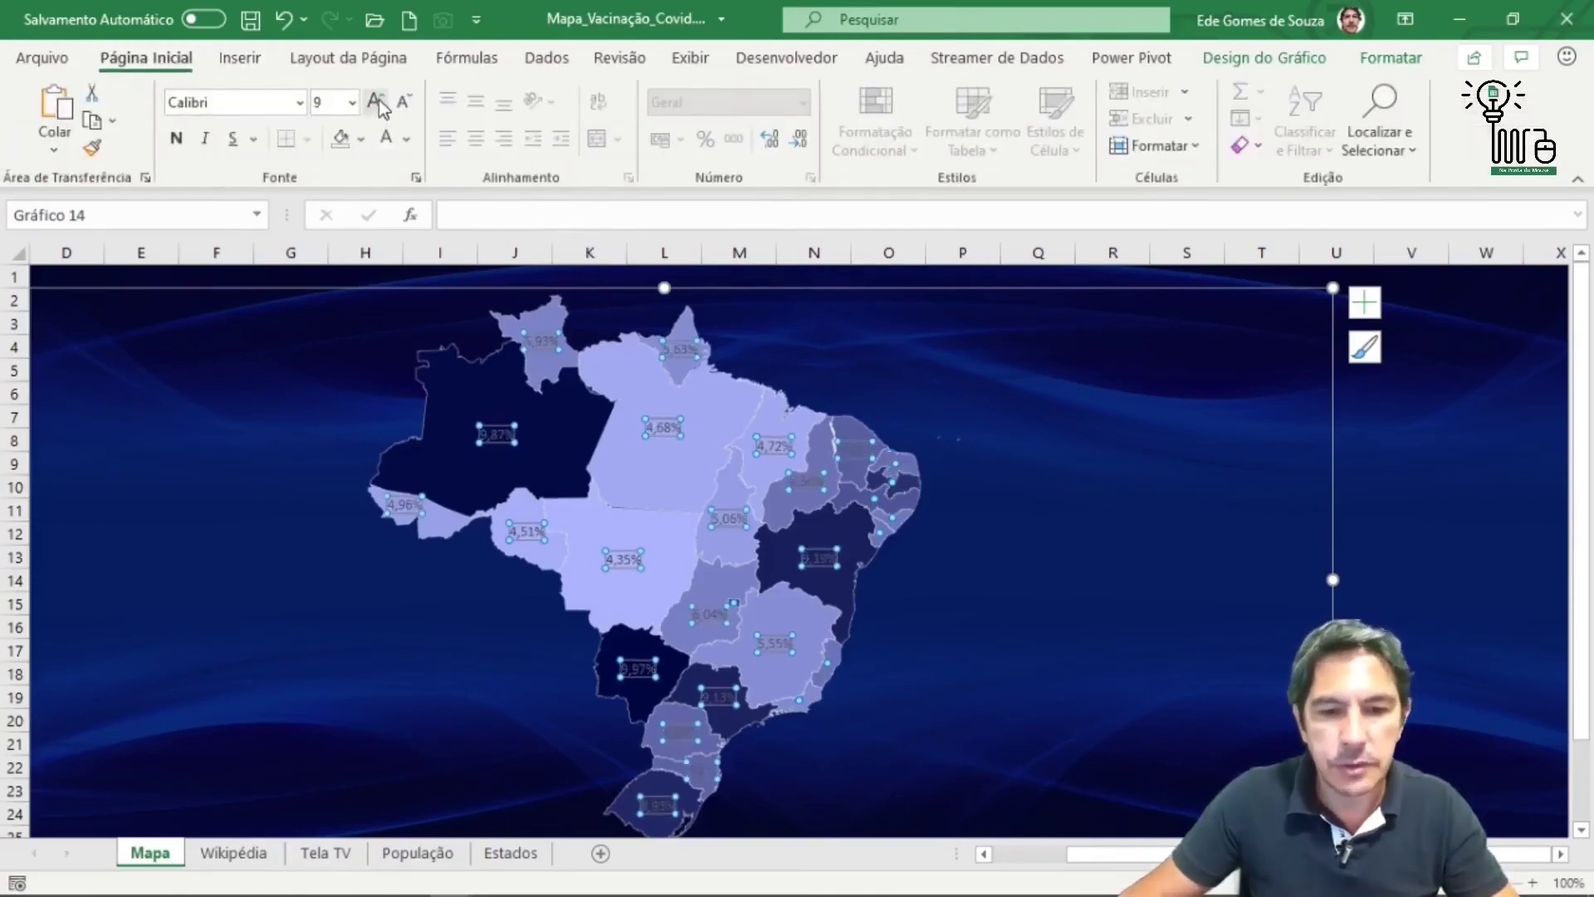
pyautogui.click(378, 104)
pyautogui.click(377, 104)
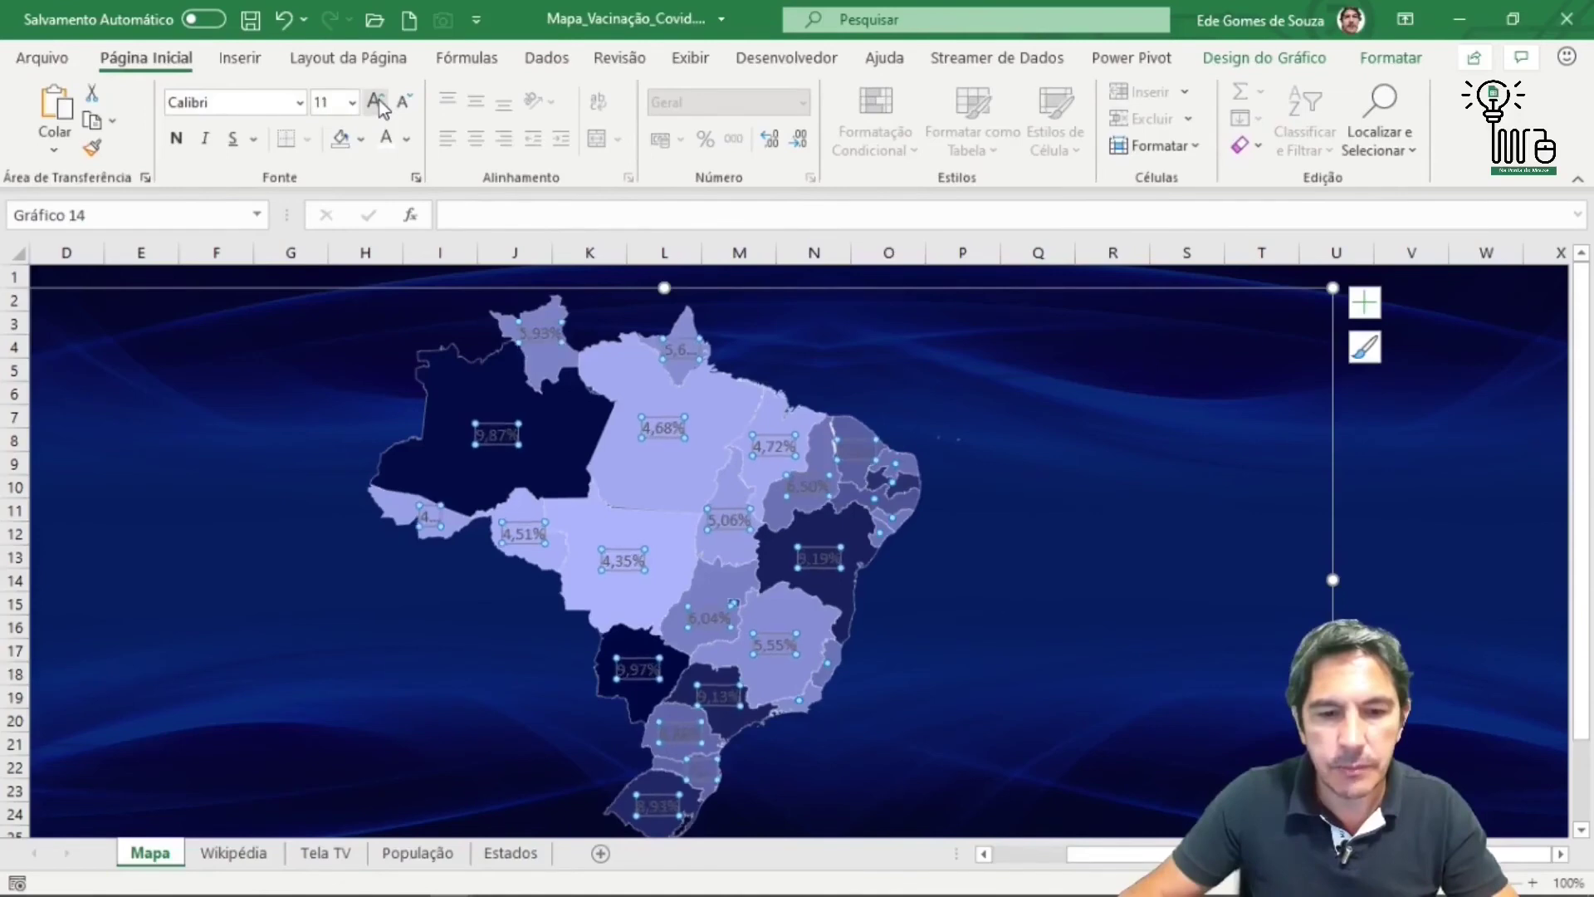
pyautogui.click(378, 104)
pyautogui.click(378, 104)
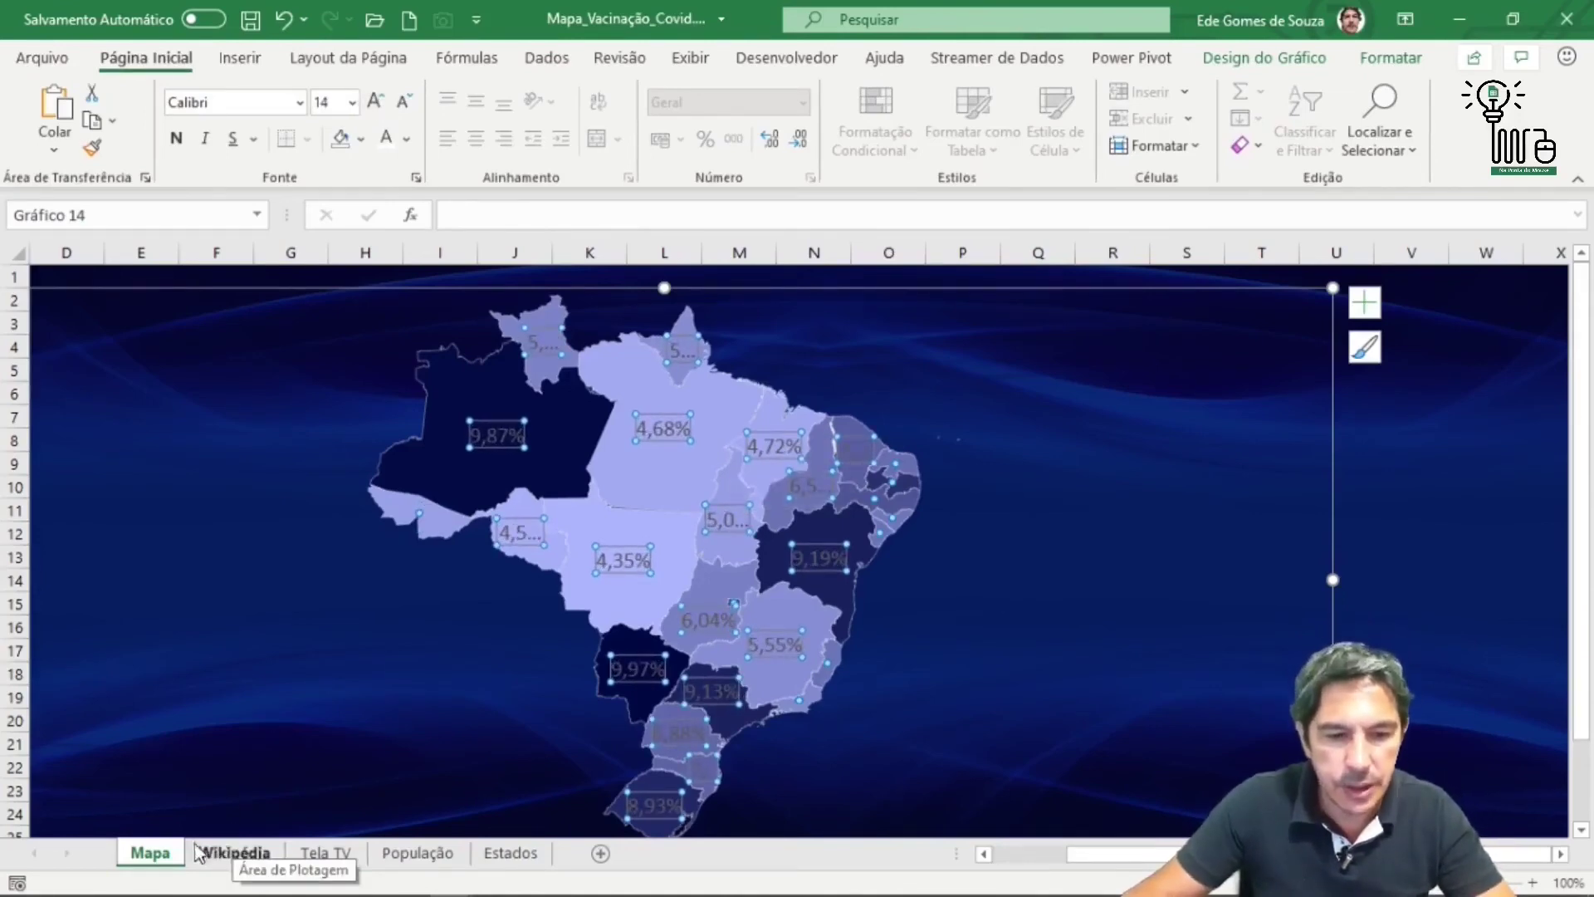
pyautogui.click(325, 853)
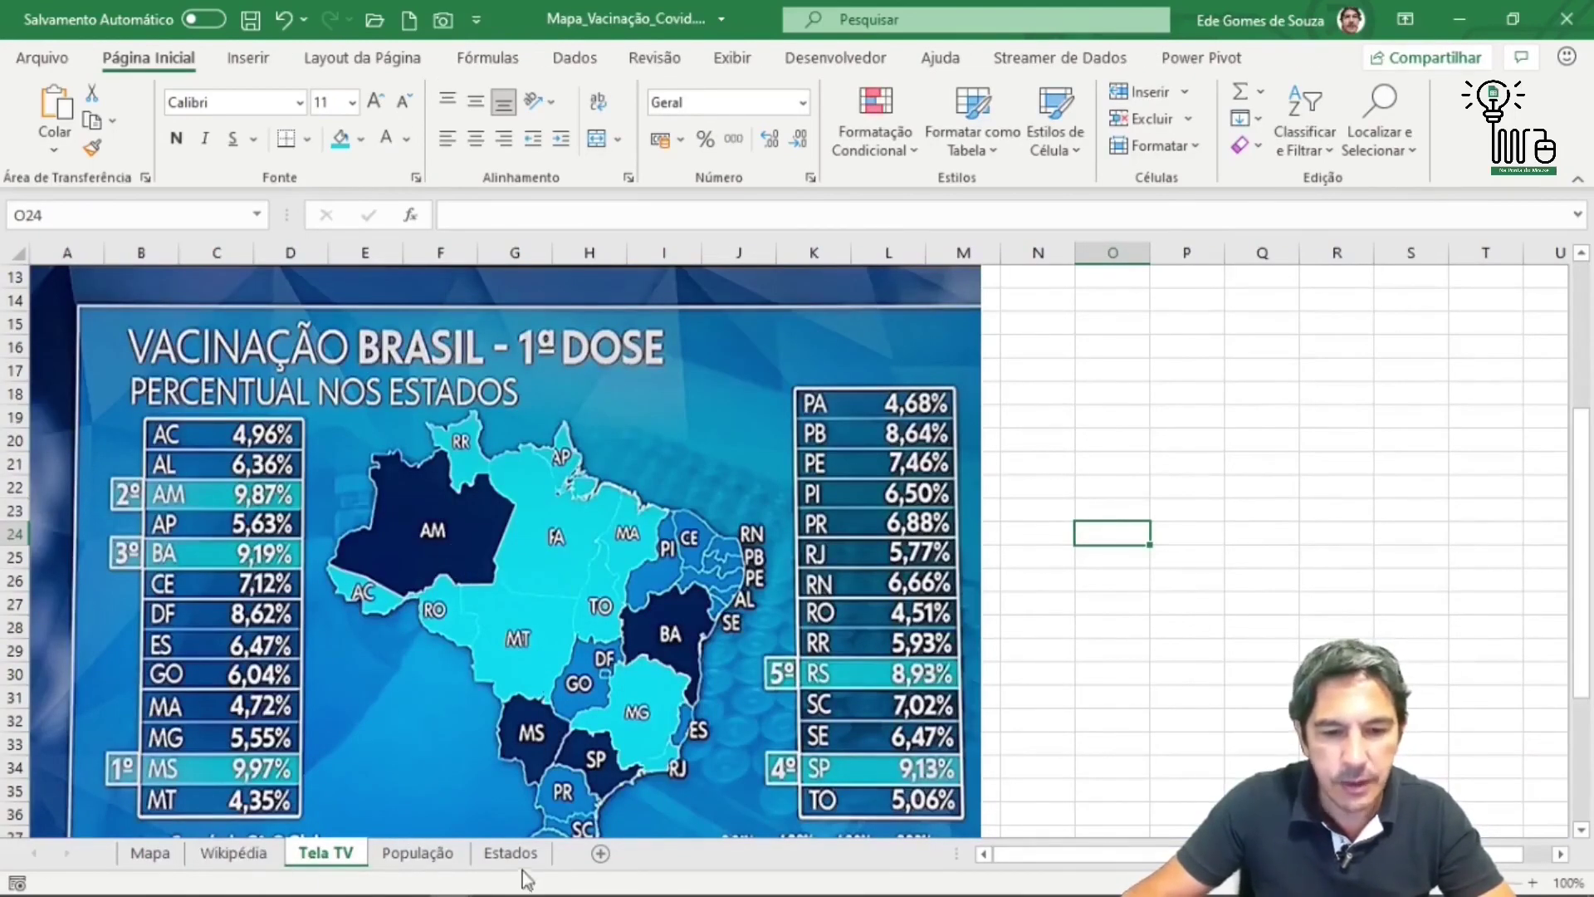
pyautogui.click(150, 854)
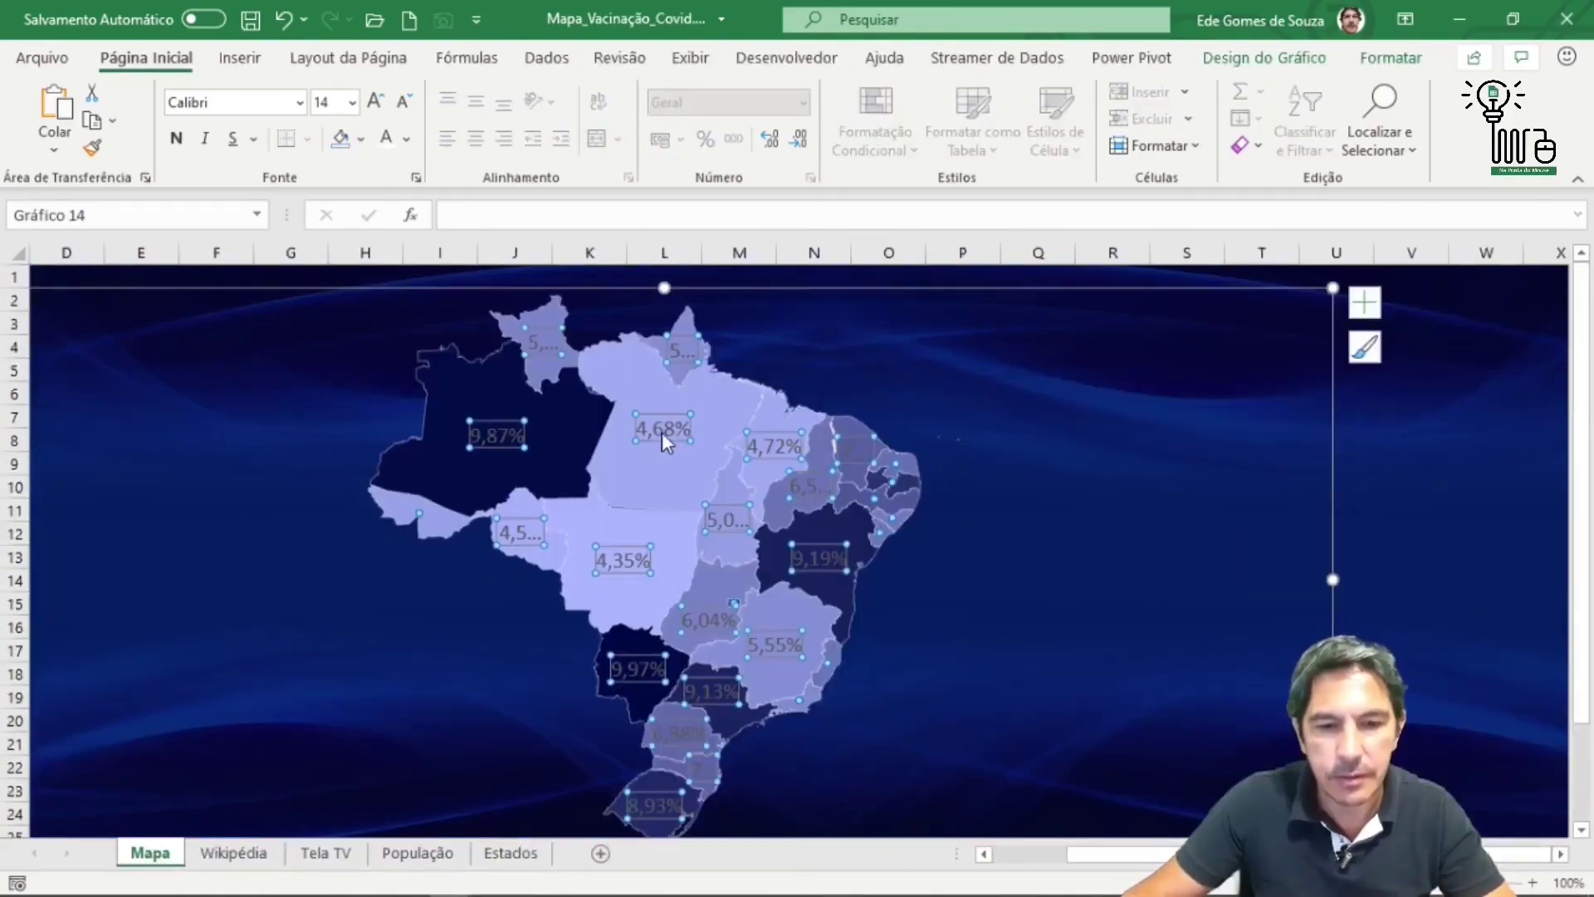
# - Check the TV graphic on the Tela TV sheet and set the map's data labels to show only the category name, without value or series name
pyautogui.click(324, 854)
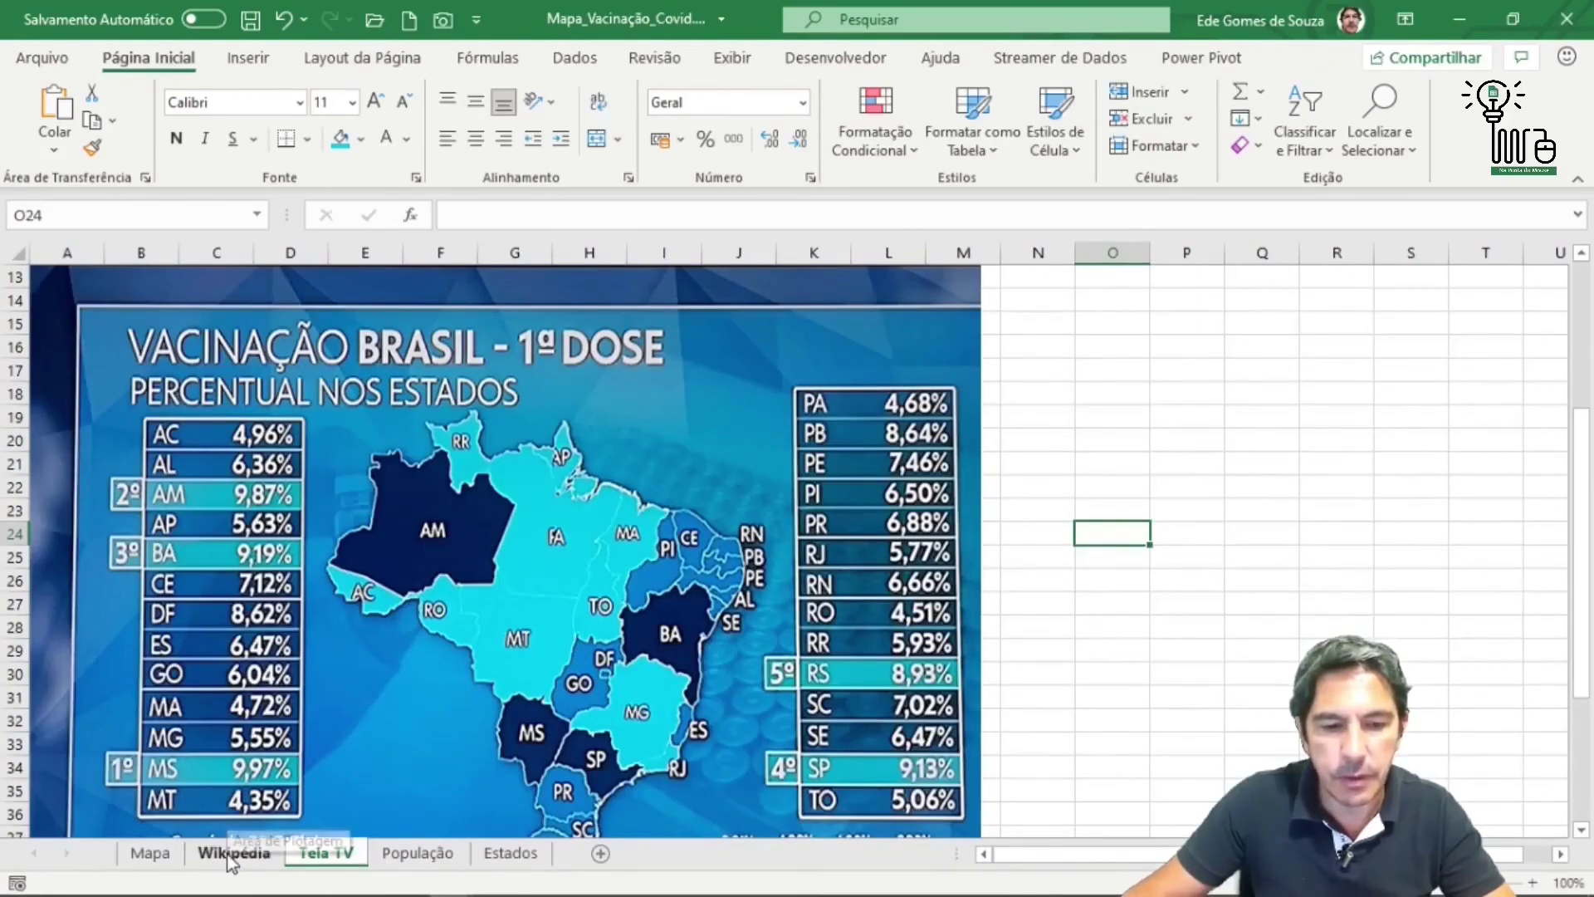
pyautogui.click(151, 855)
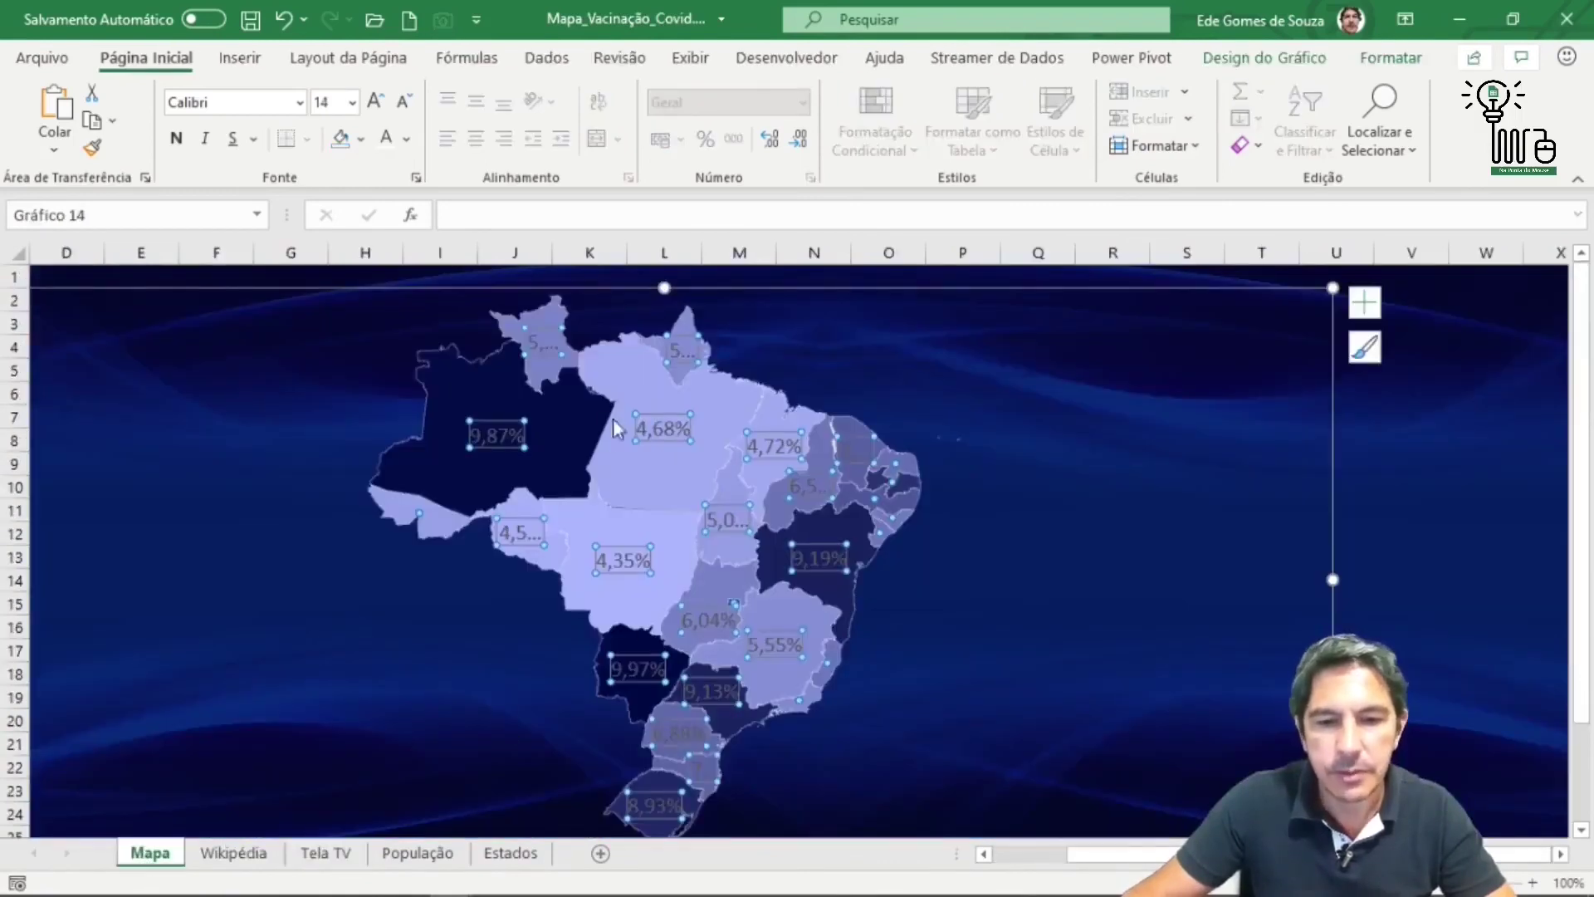
pyautogui.click(1365, 304)
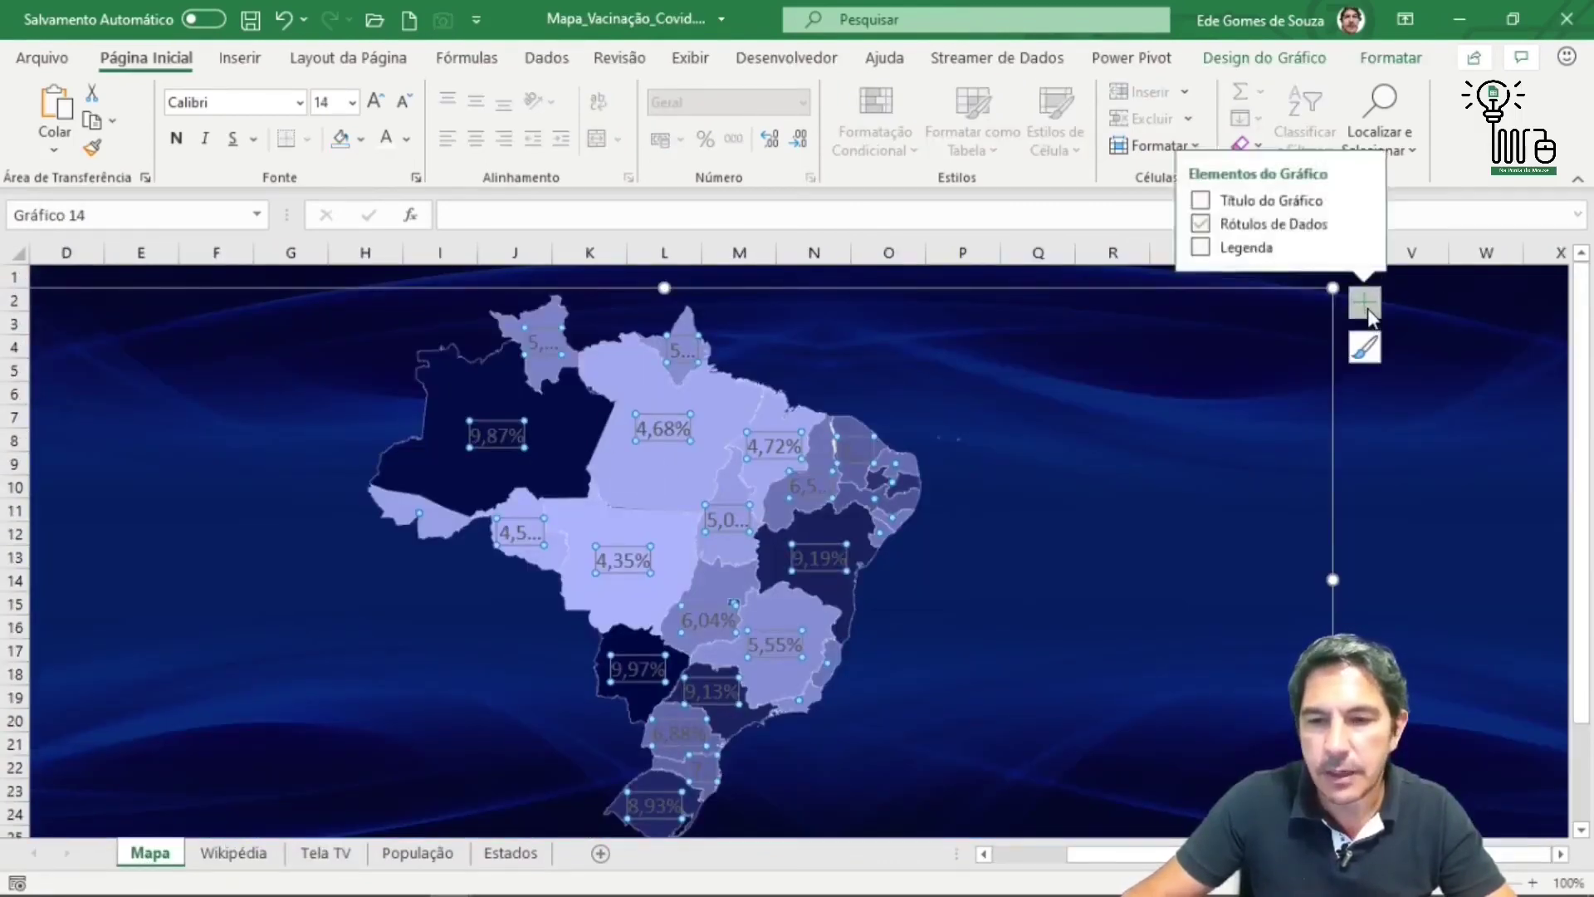
pyautogui.click(1362, 224)
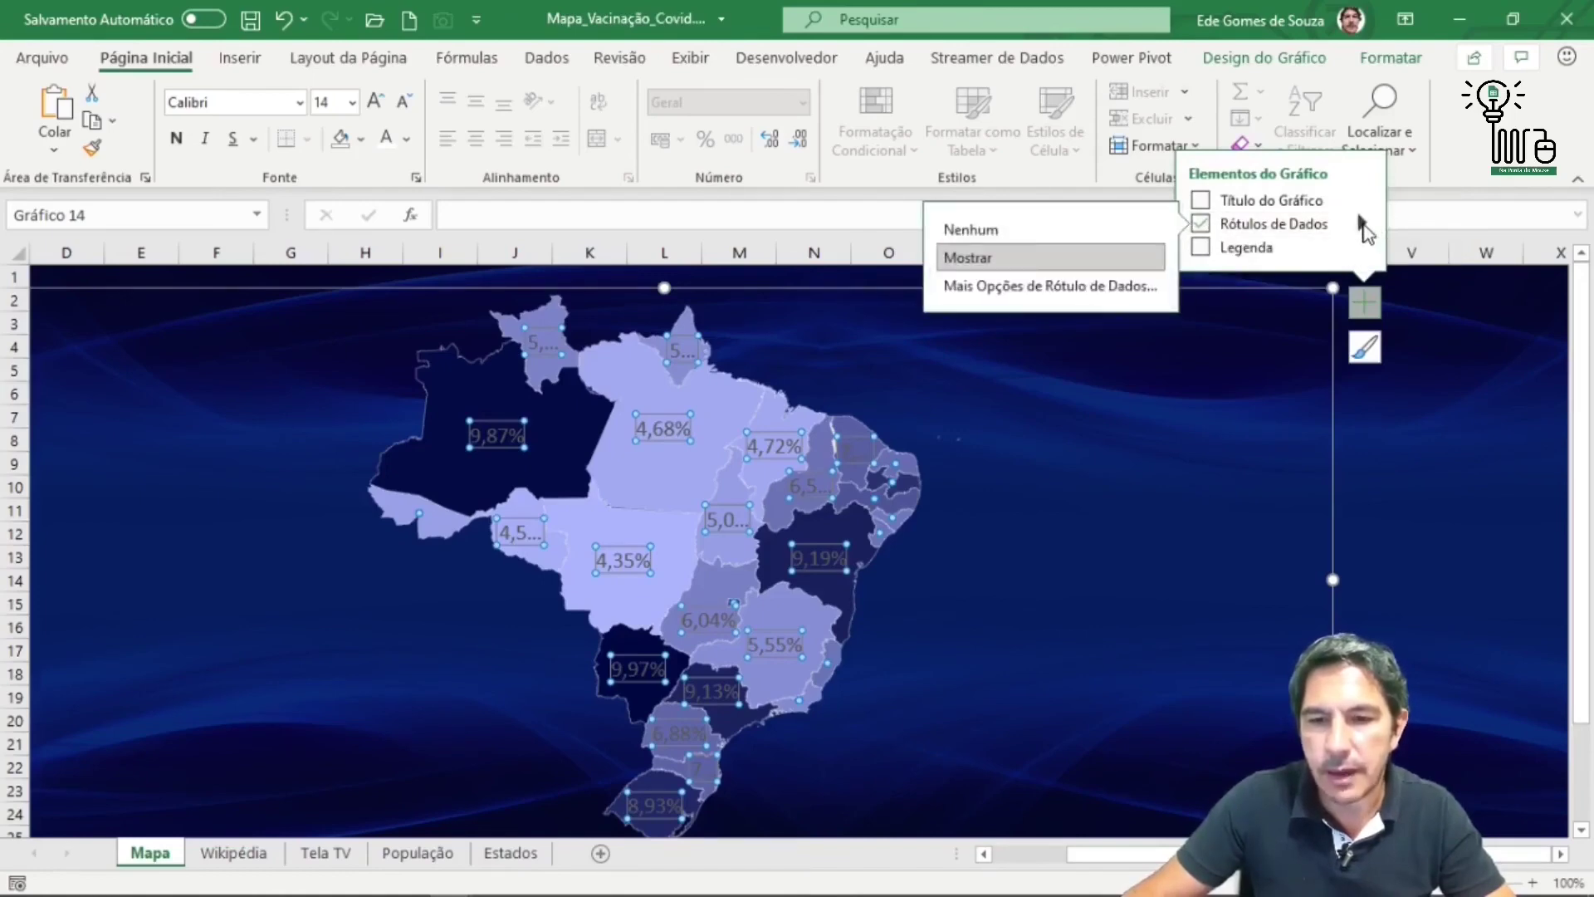
pyautogui.click(1073, 286)
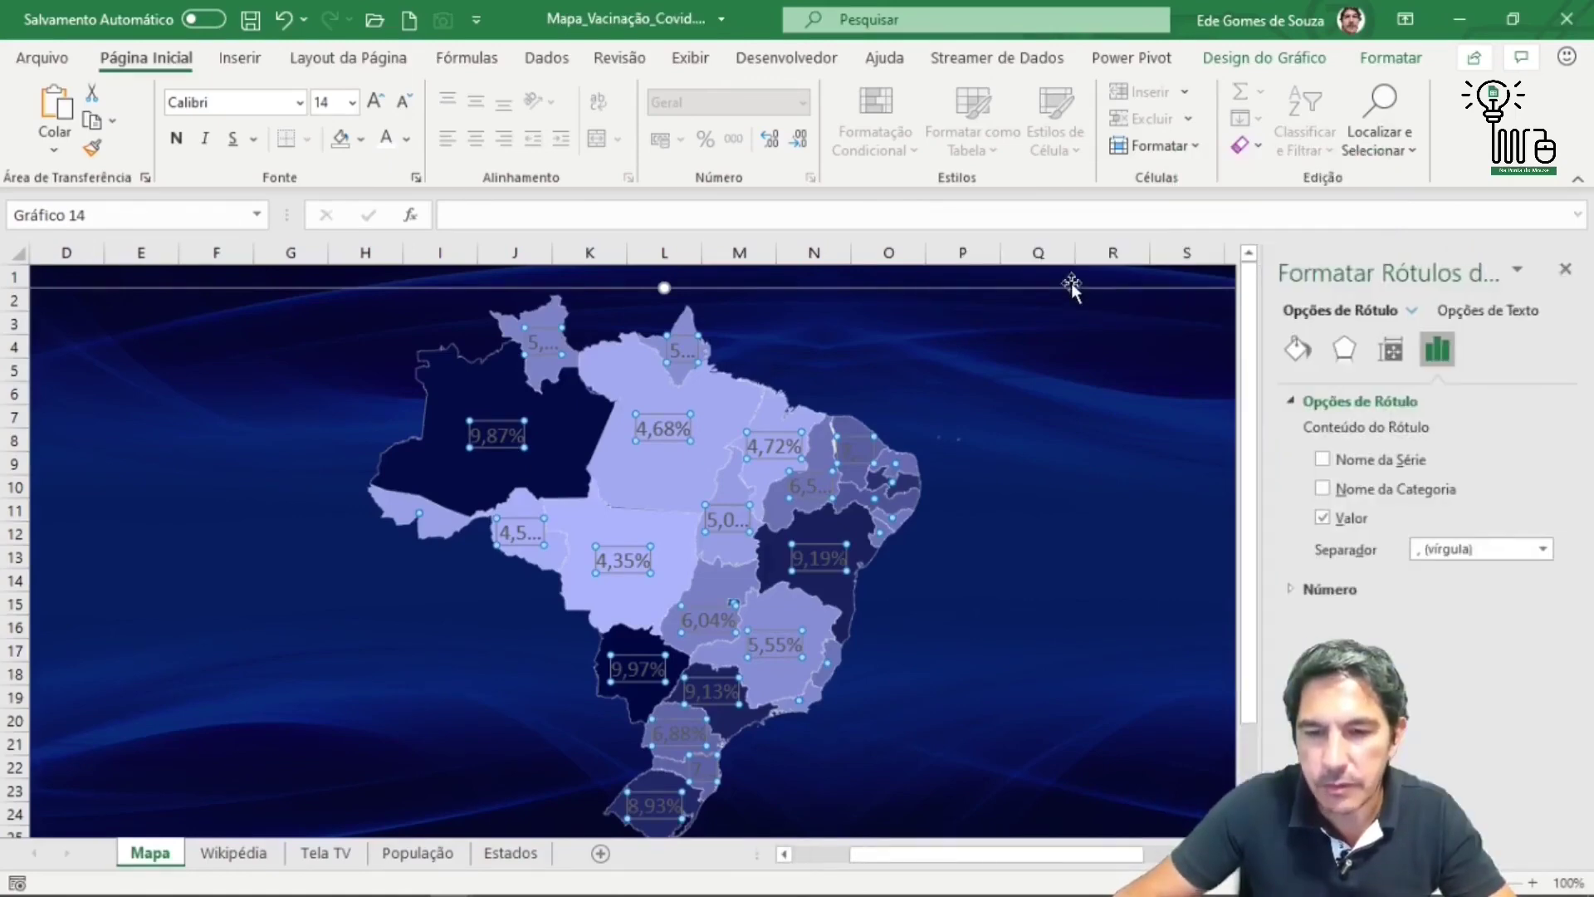
pyautogui.click(1323, 517)
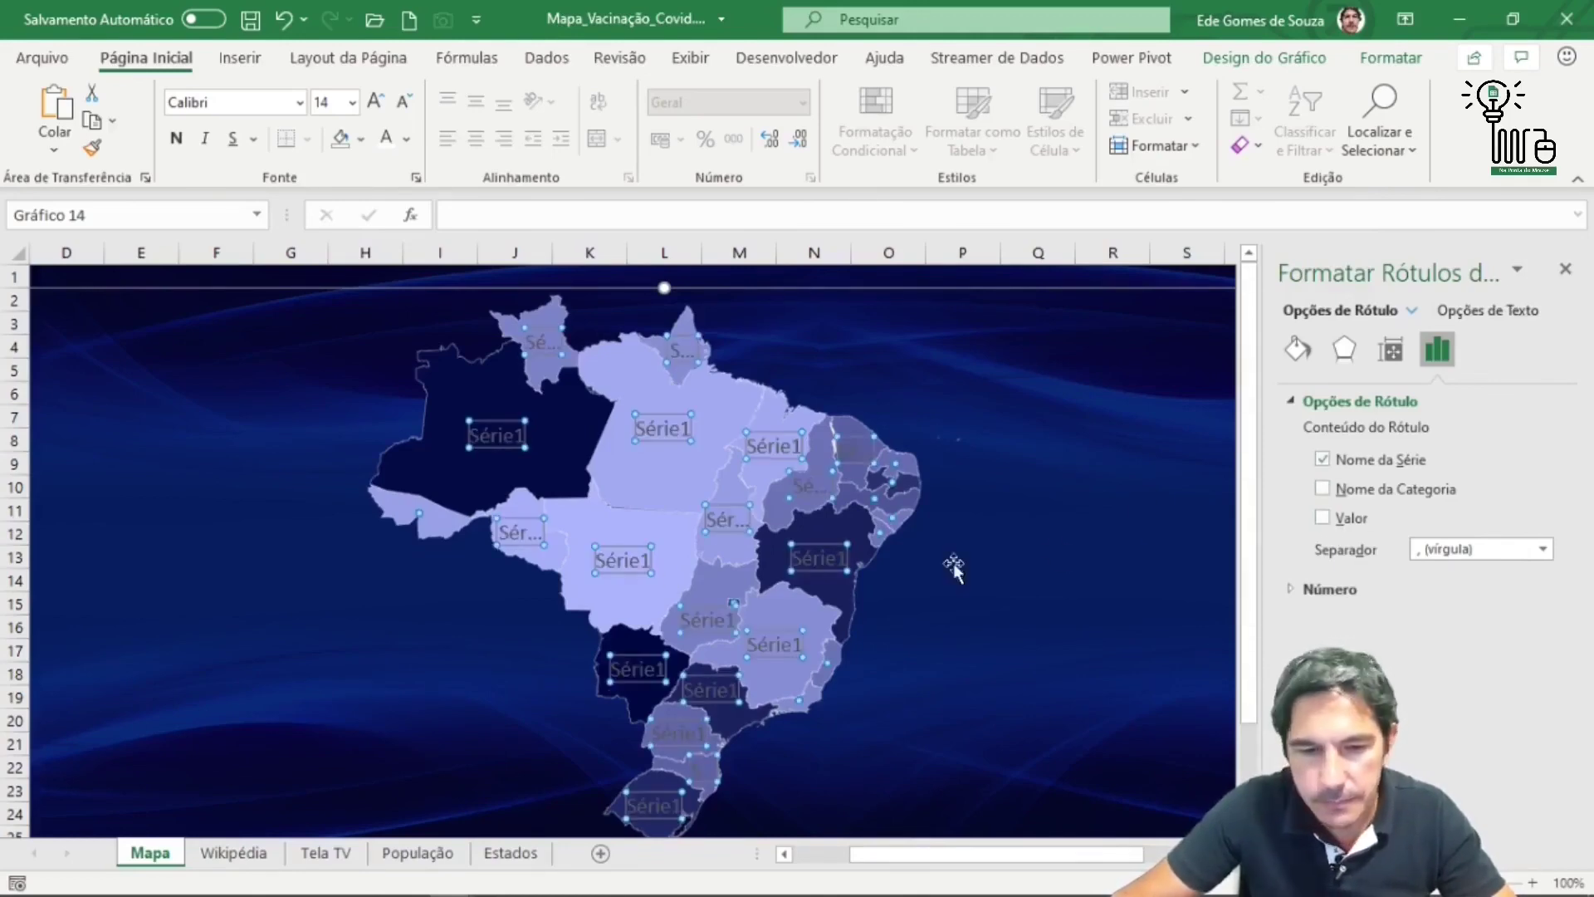
pyautogui.click(1324, 490)
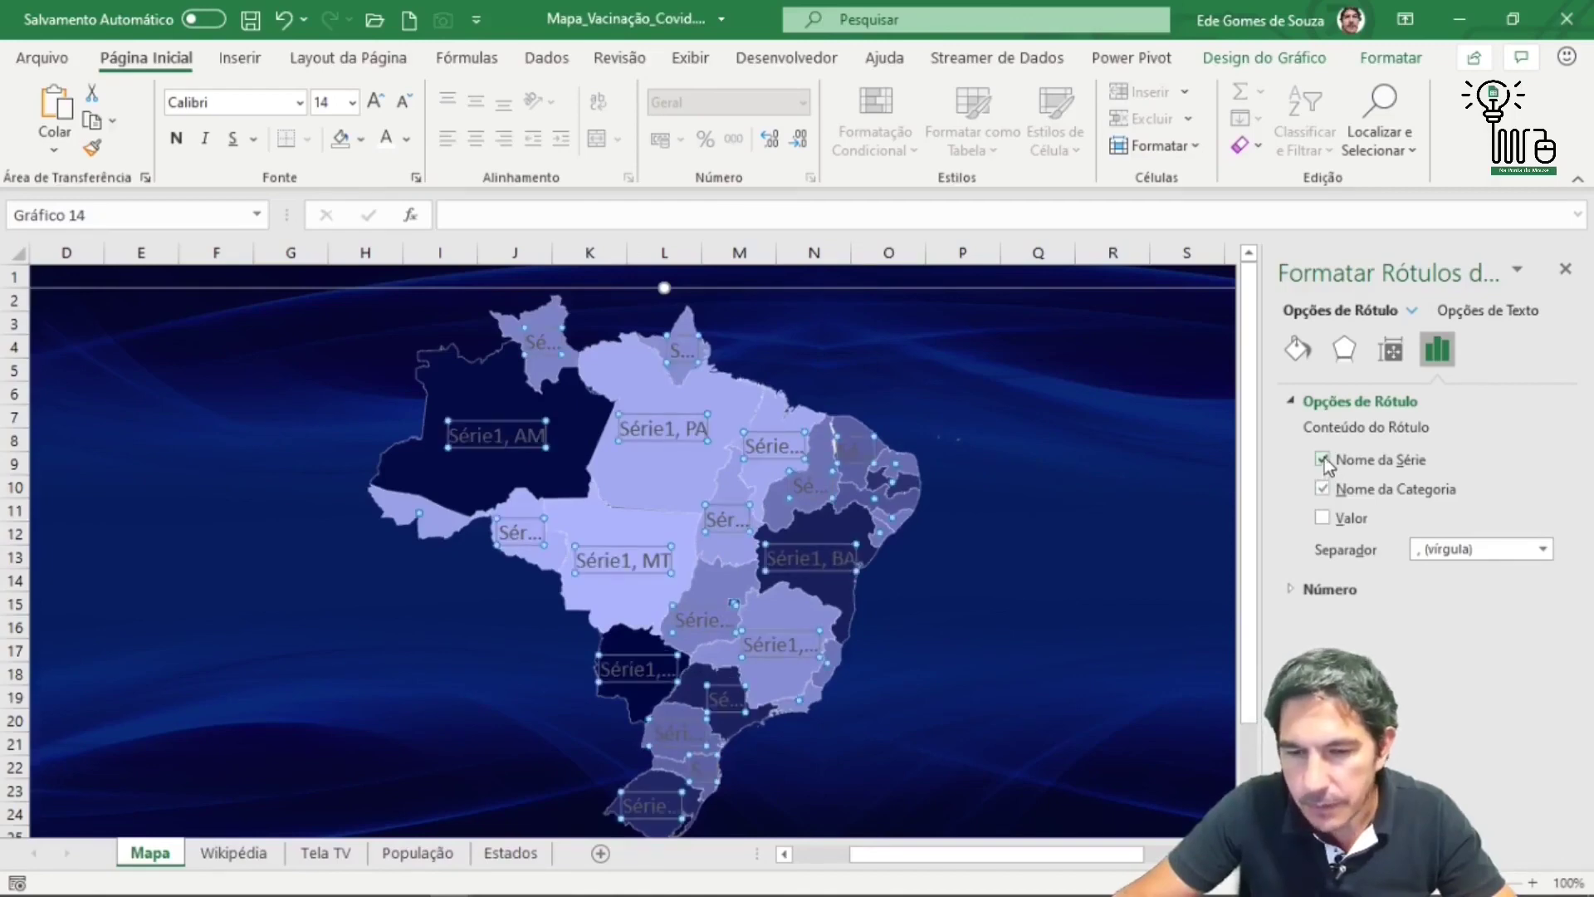
pyautogui.click(1324, 460)
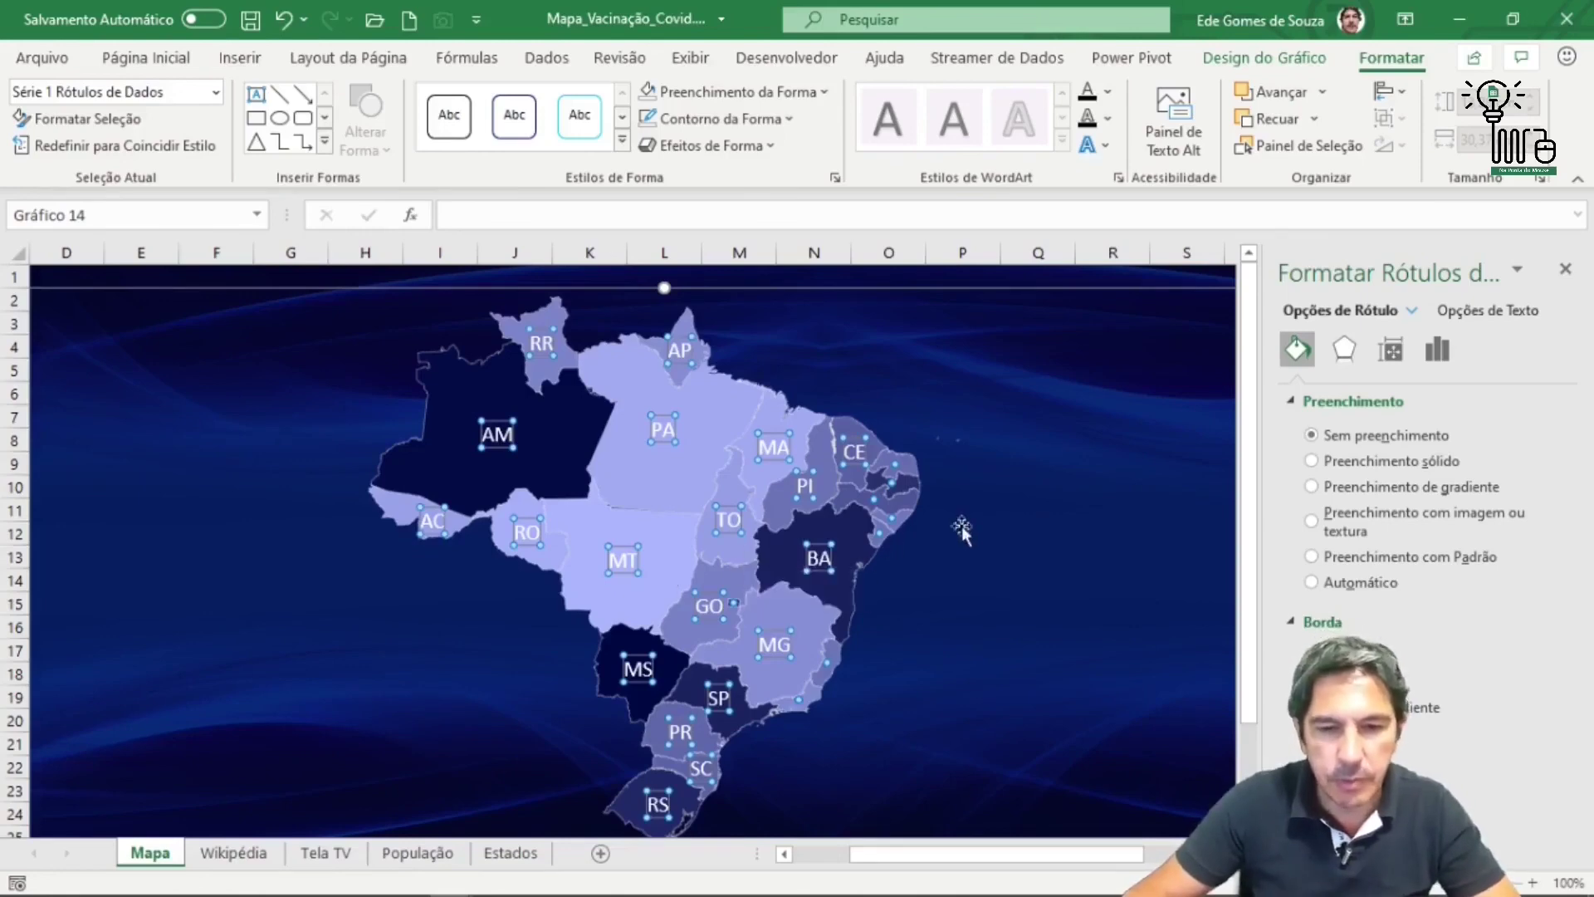
# - Compare the map with the Tela TV graphic again, make the state abbreviation labels bold and increase their font size to 18
pyautogui.click(324, 852)
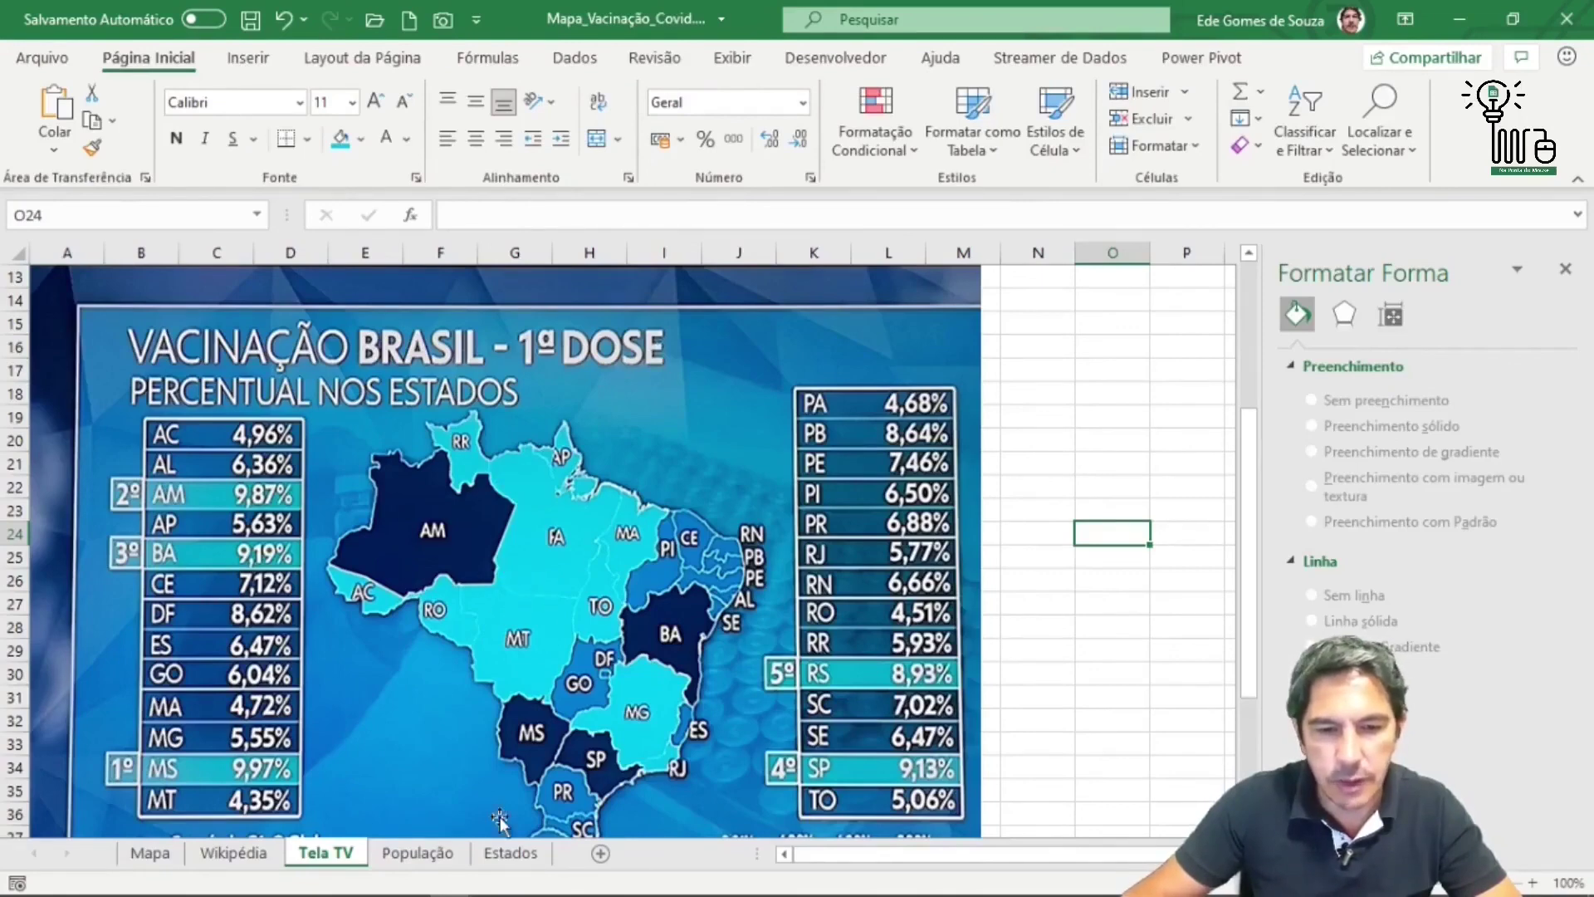
pyautogui.click(162, 858)
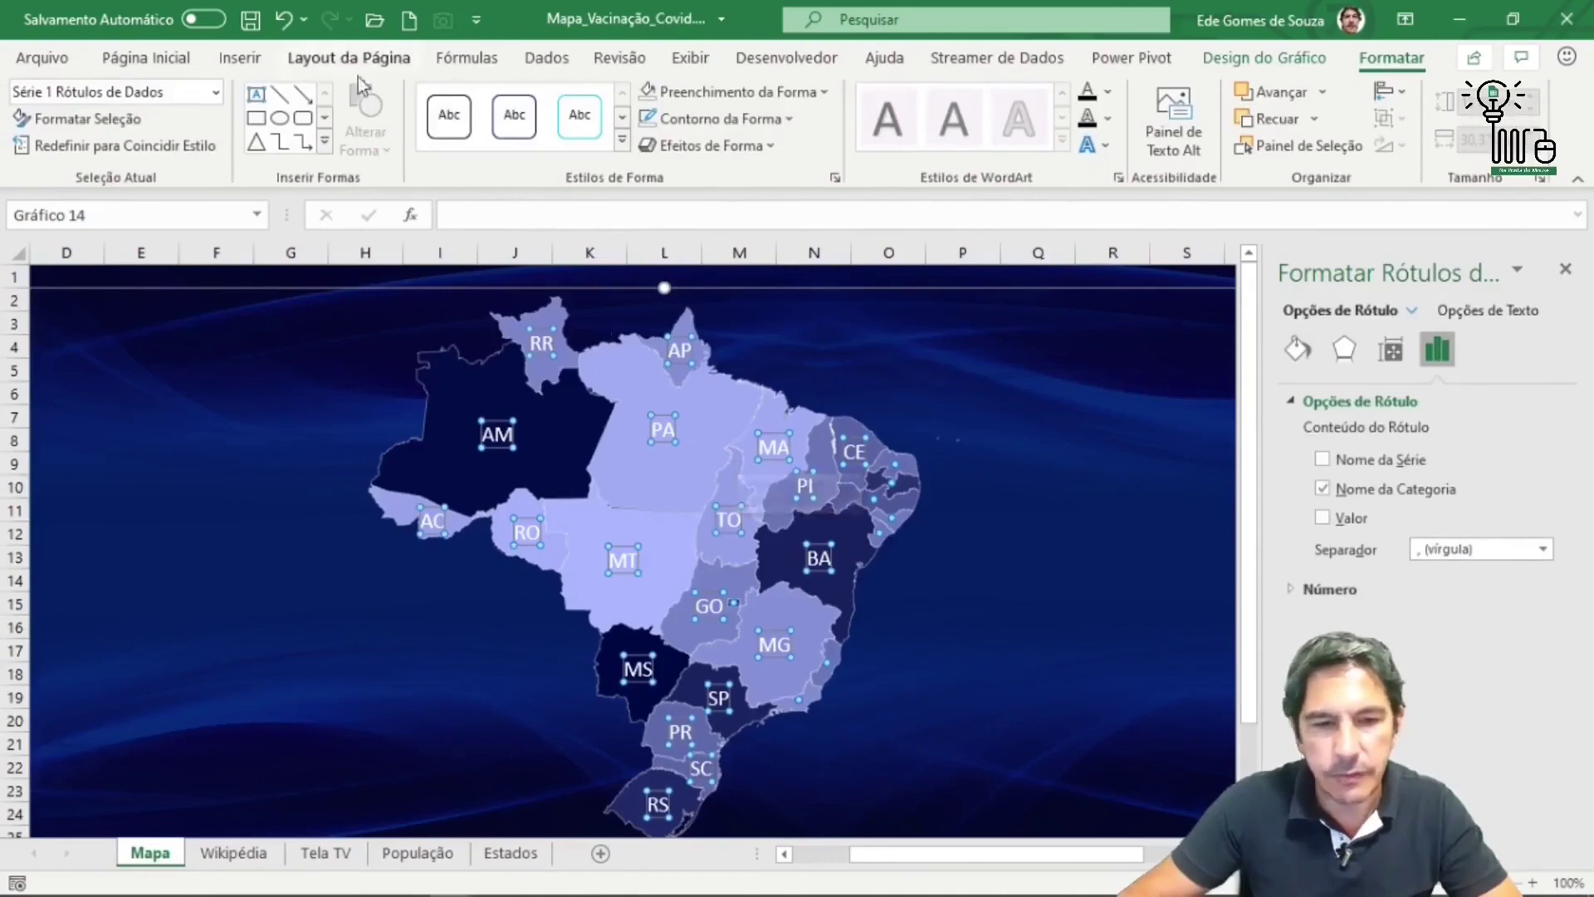
pyautogui.click(146, 57)
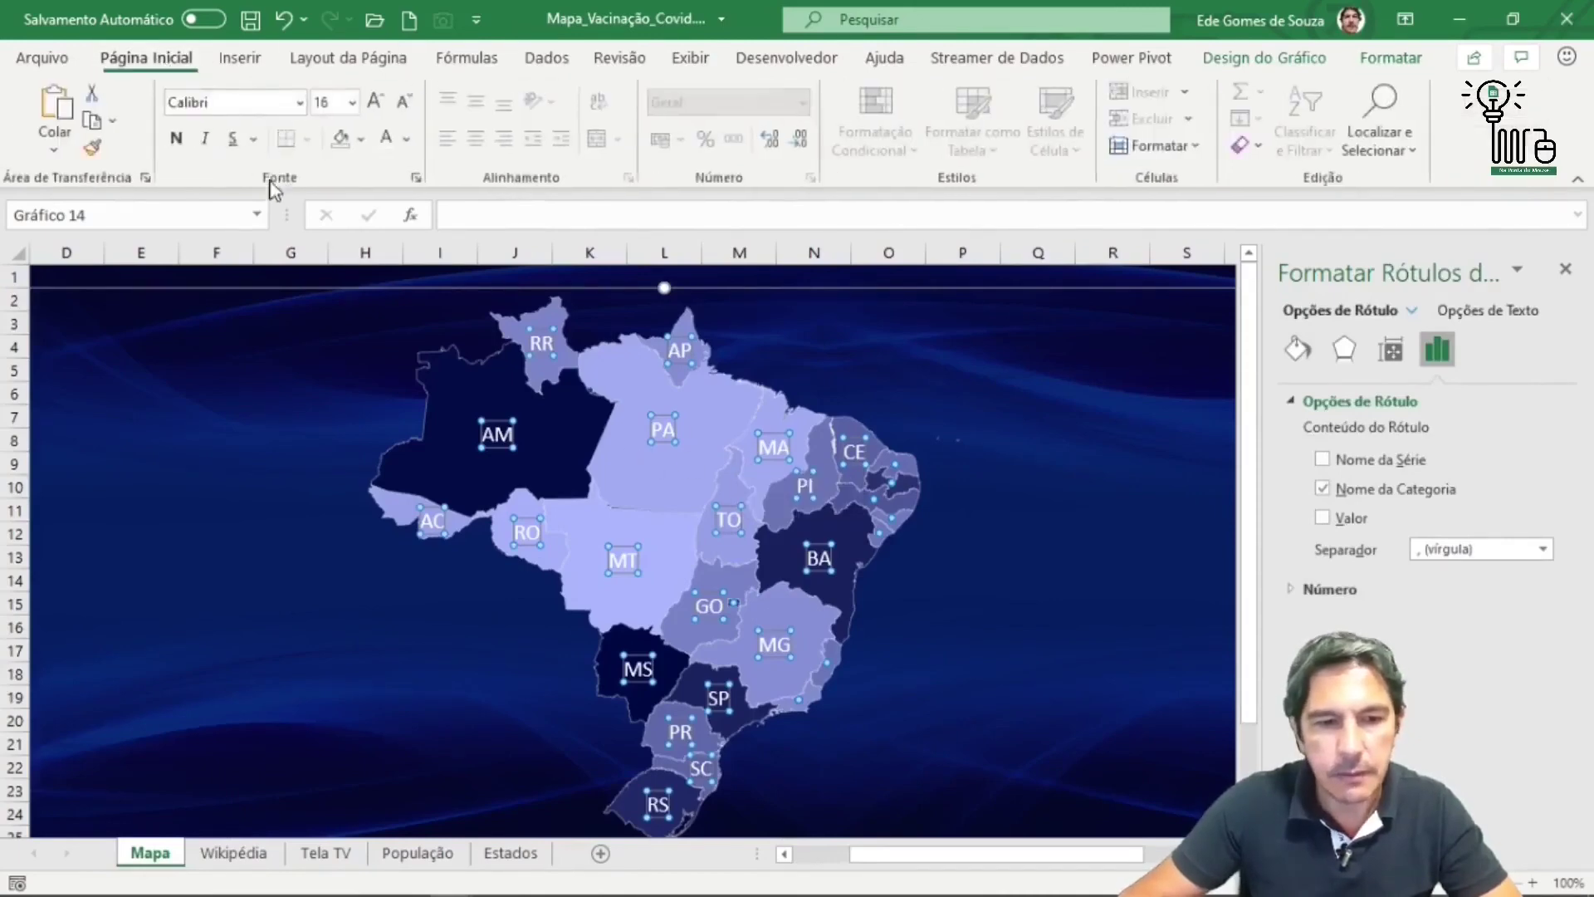
pyautogui.click(177, 138)
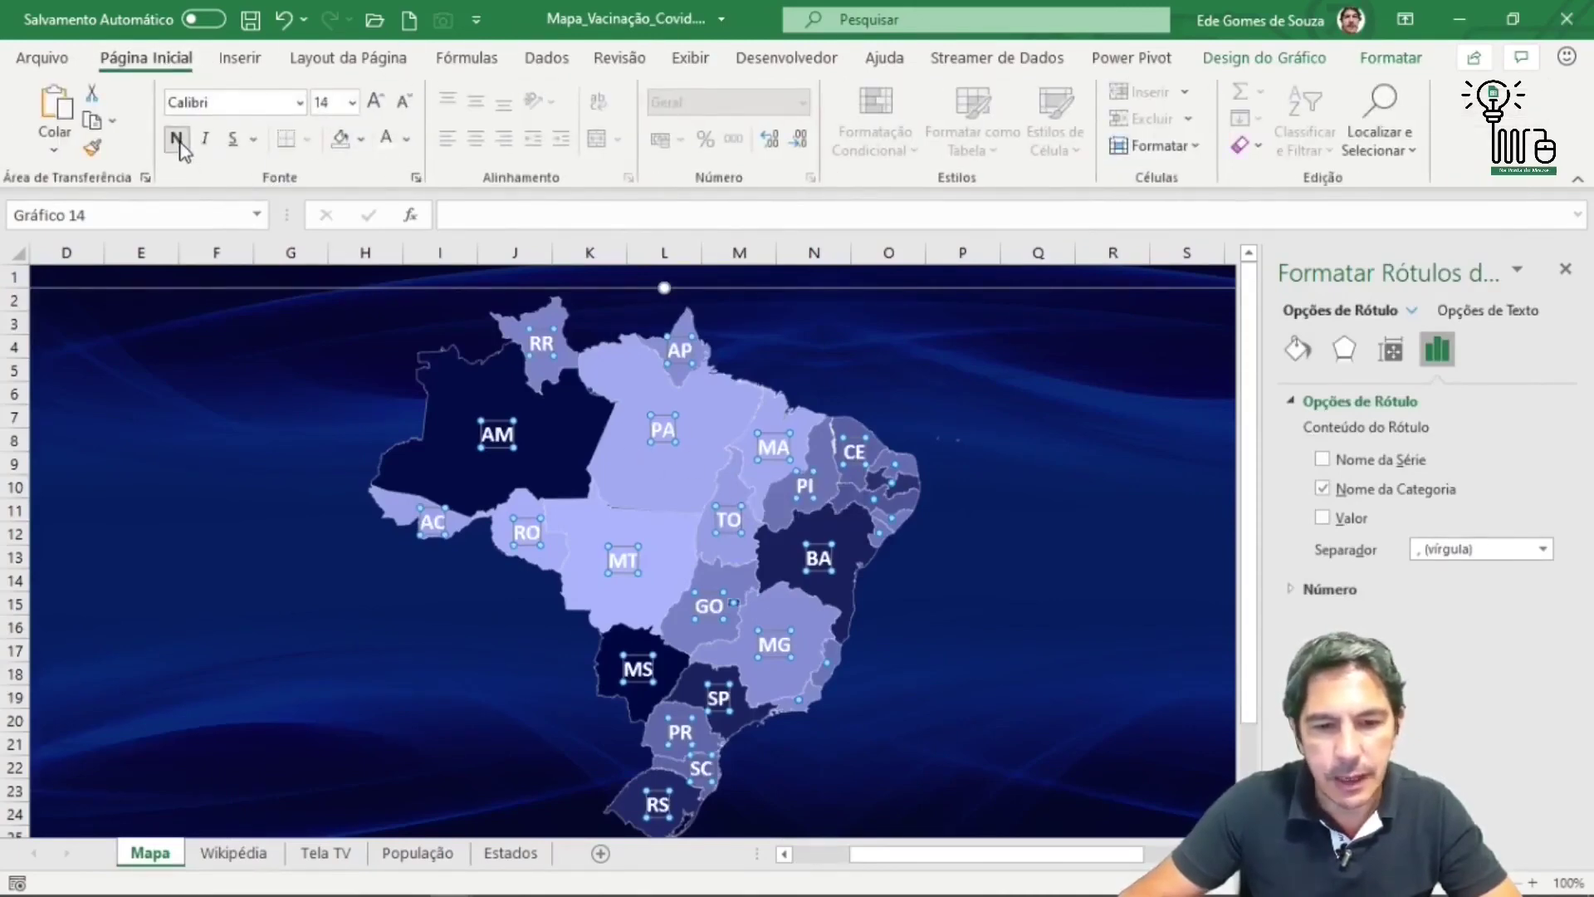
pyautogui.click(377, 103)
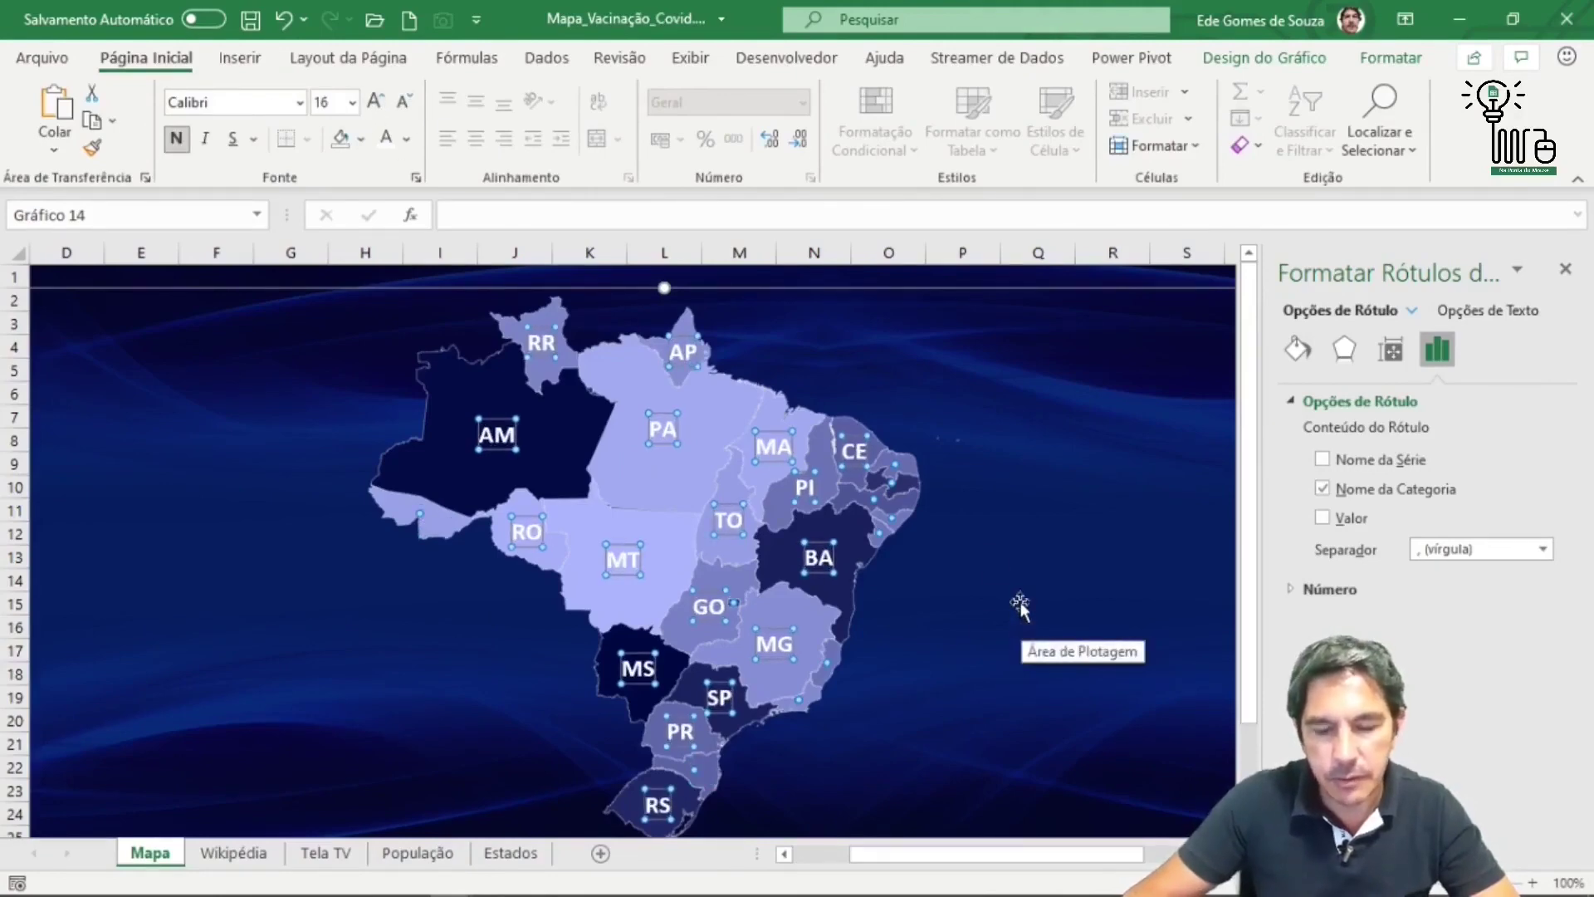
pyautogui.click(376, 101)
pyautogui.click(465, 644)
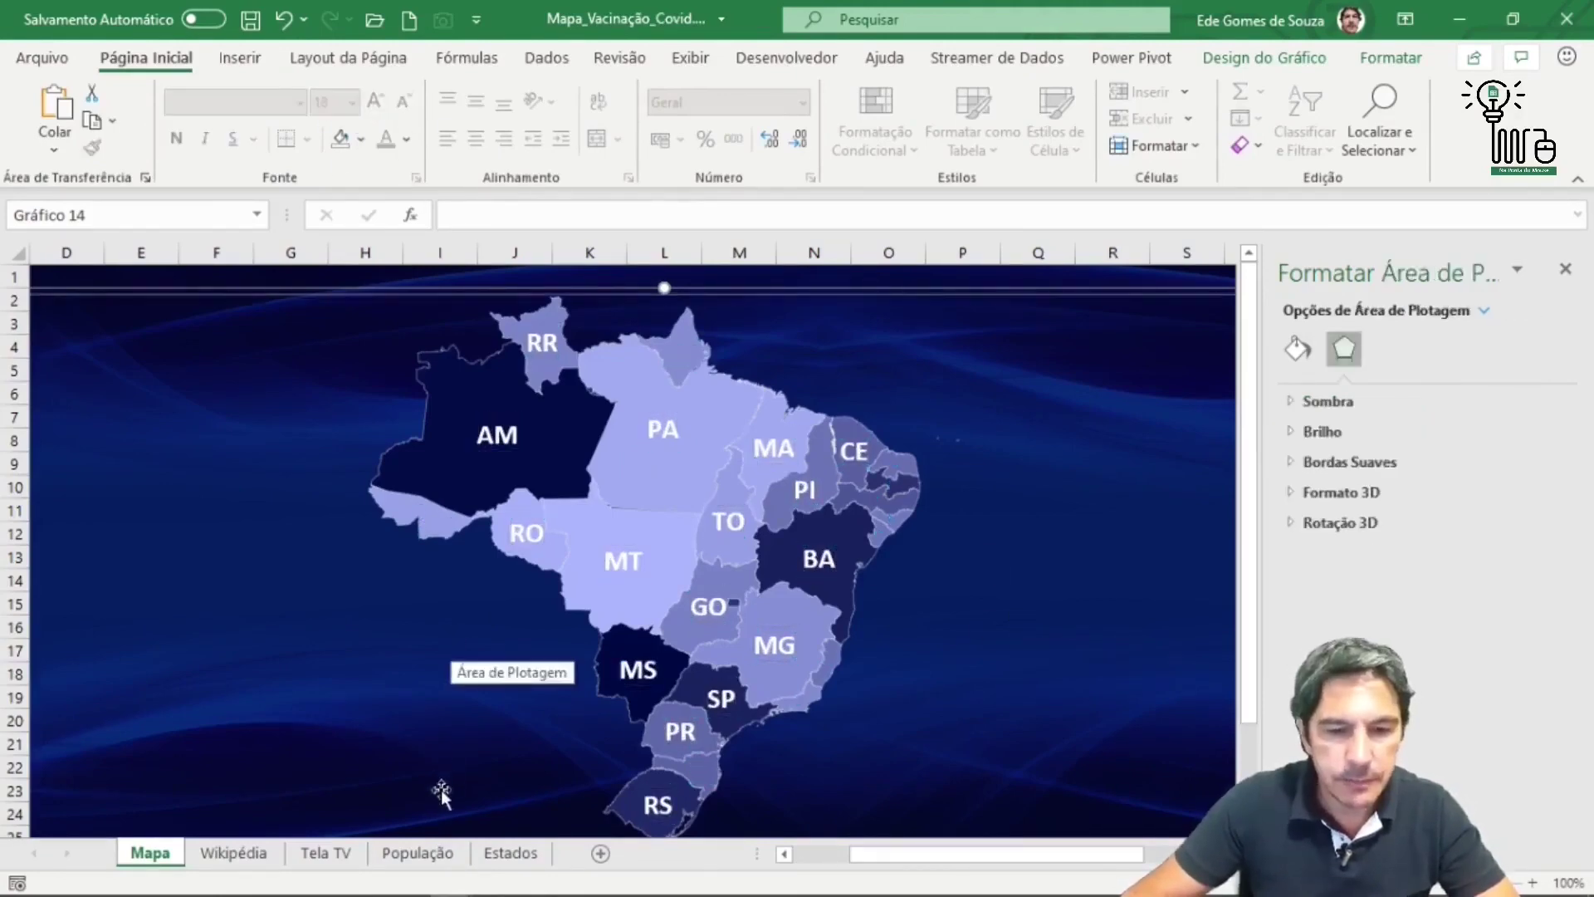
pyautogui.click(171, 826)
pyautogui.click(282, 558)
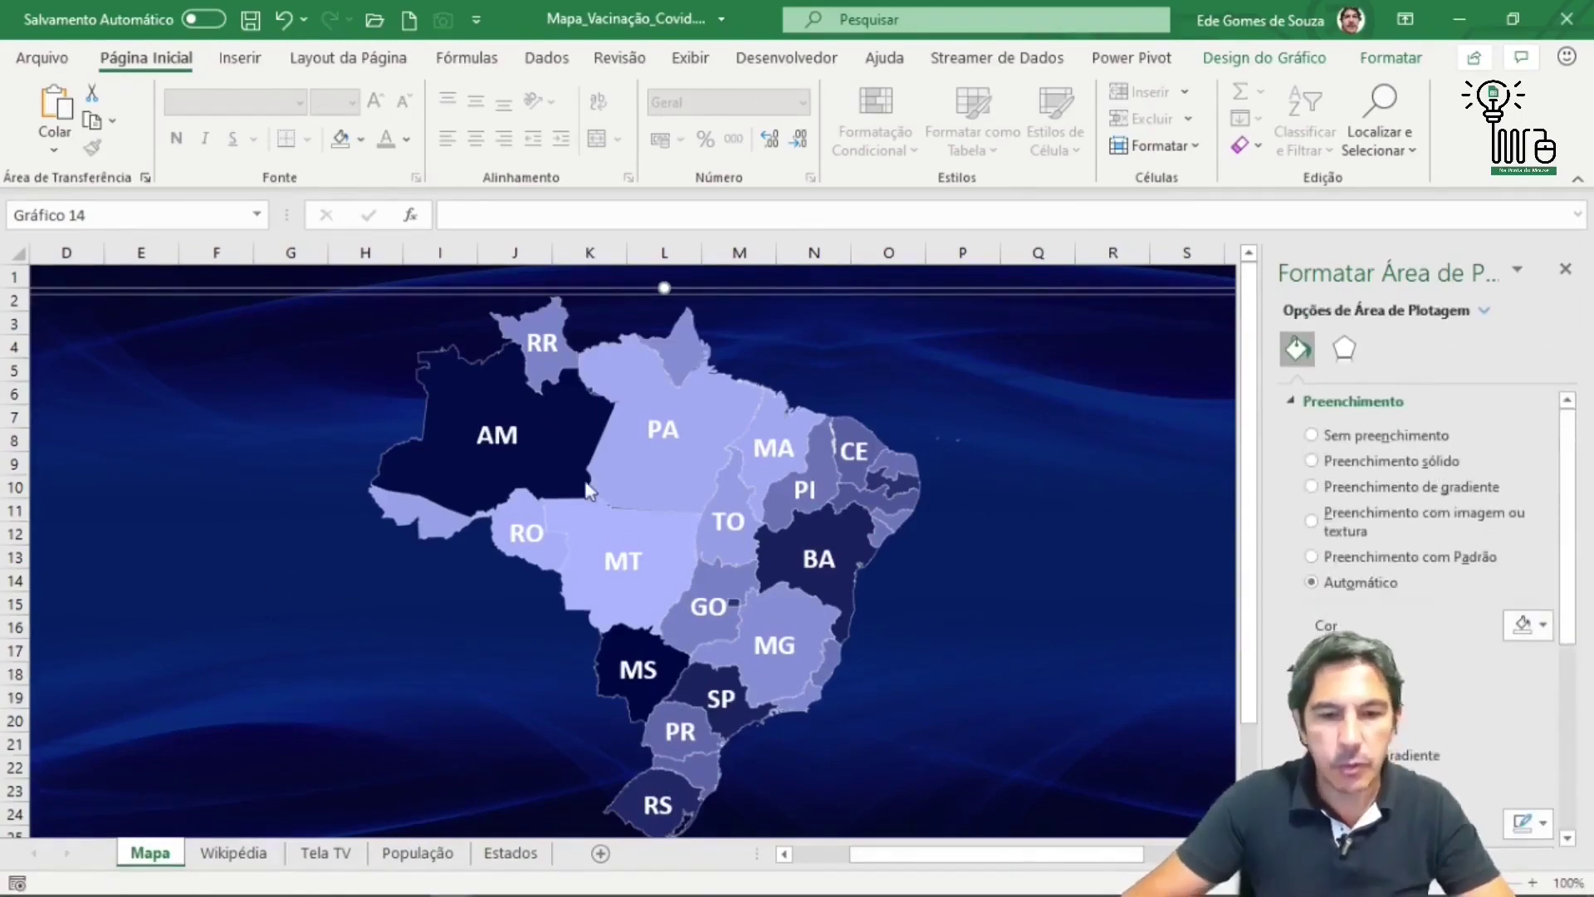